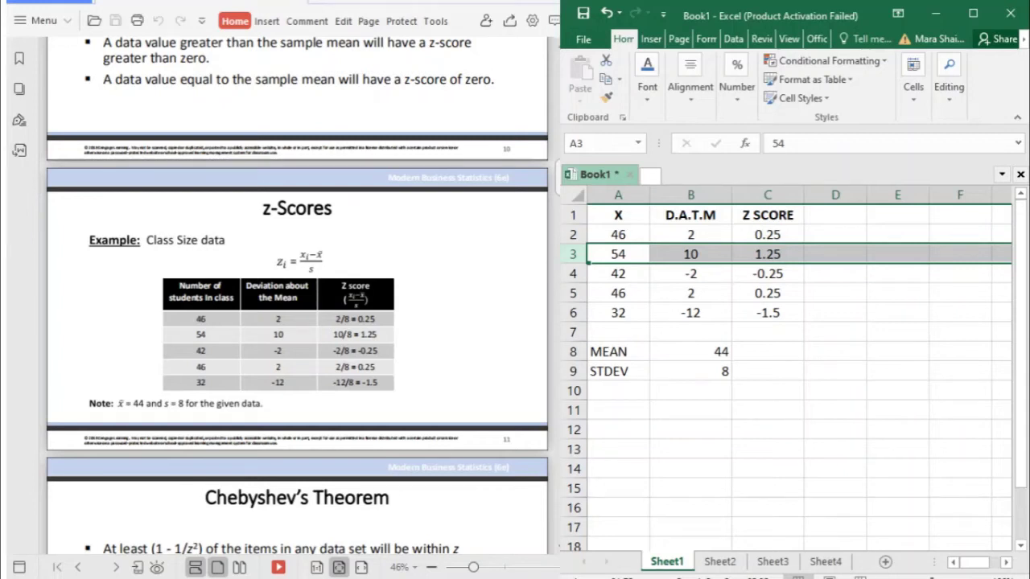
Step: Scroll the slides past the z-Scores class-size example to the first Chebyshev's Theorem slide
scroll(786, 377, down, 1)
scroll(787, 377, up, 1)
scroll(787, 377, down, 2)
scroll(786, 376, up, 2)
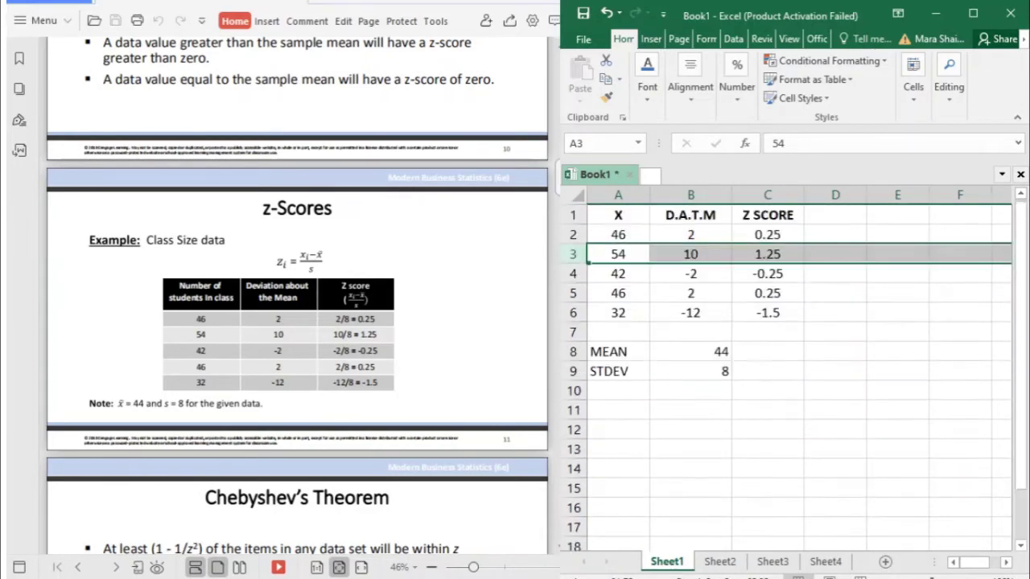
click(499, 268)
scroll(507, 270, down, 5)
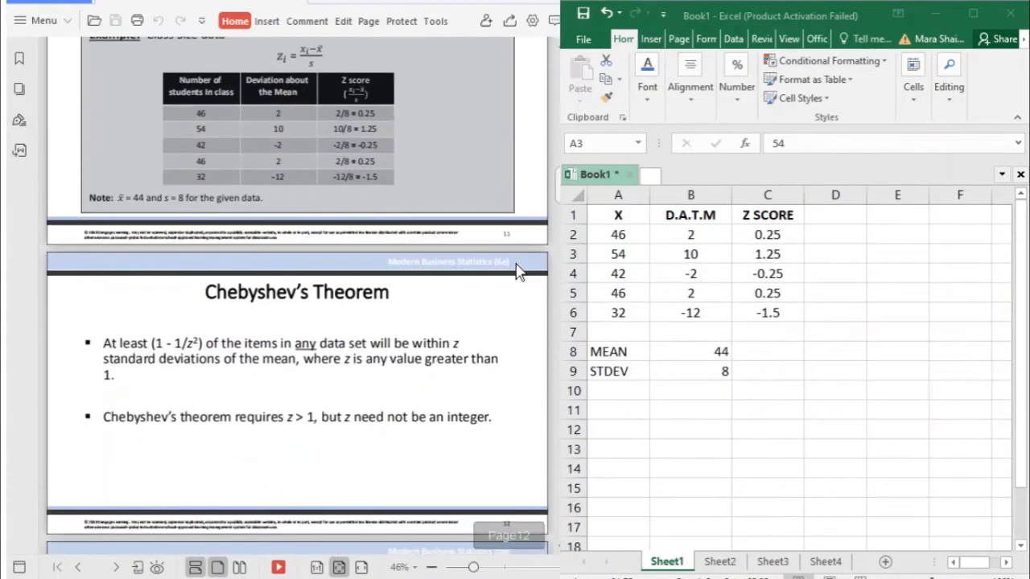
scroll(519, 272, down, 1)
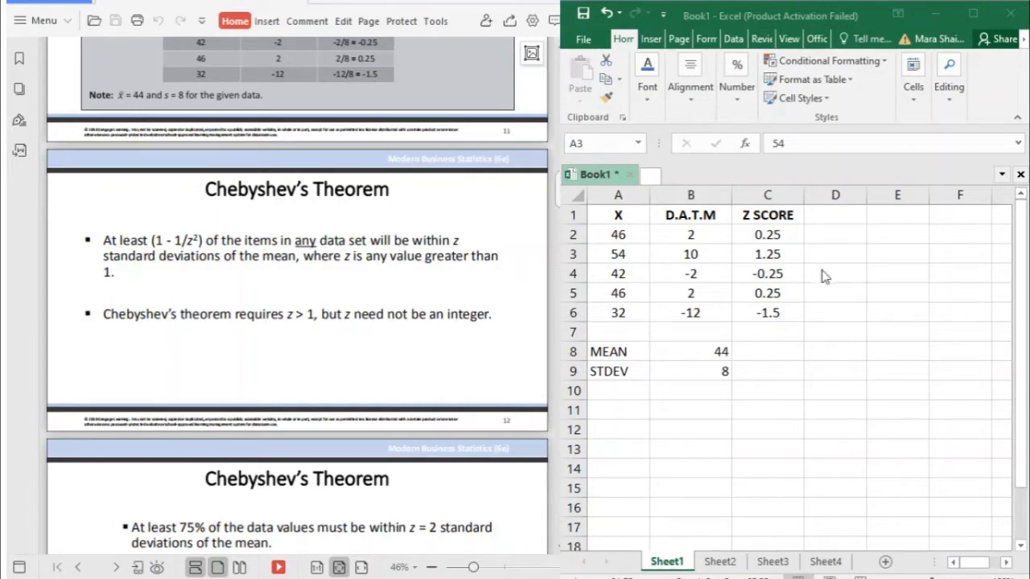
Step: Select row 3 of the z-score sheet and advance the slides to Chebyshev's 75%, 89% and 94% bounds
key(shift+space)
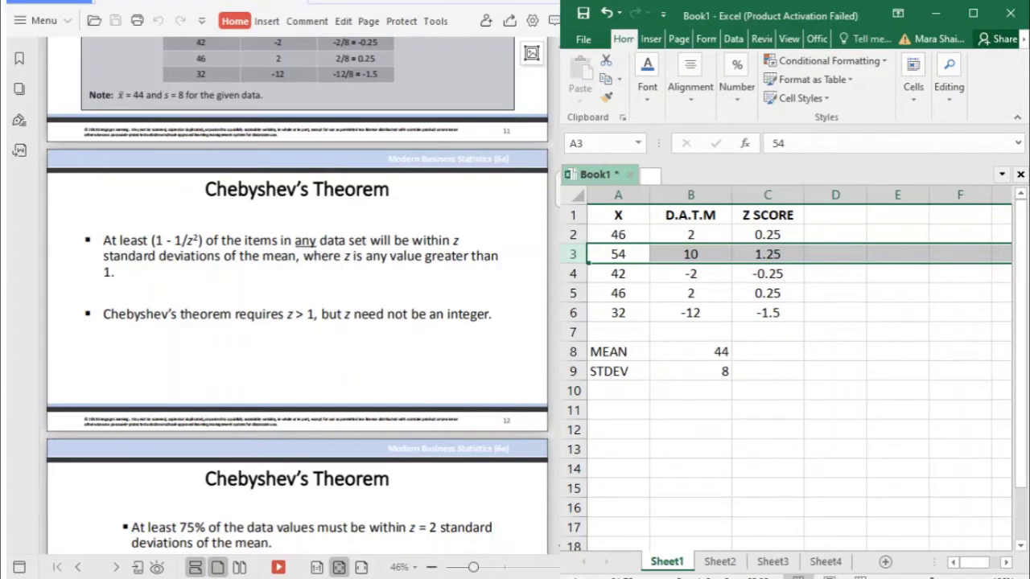
scroll(788, 370, down, 1)
scroll(788, 370, up, 1)
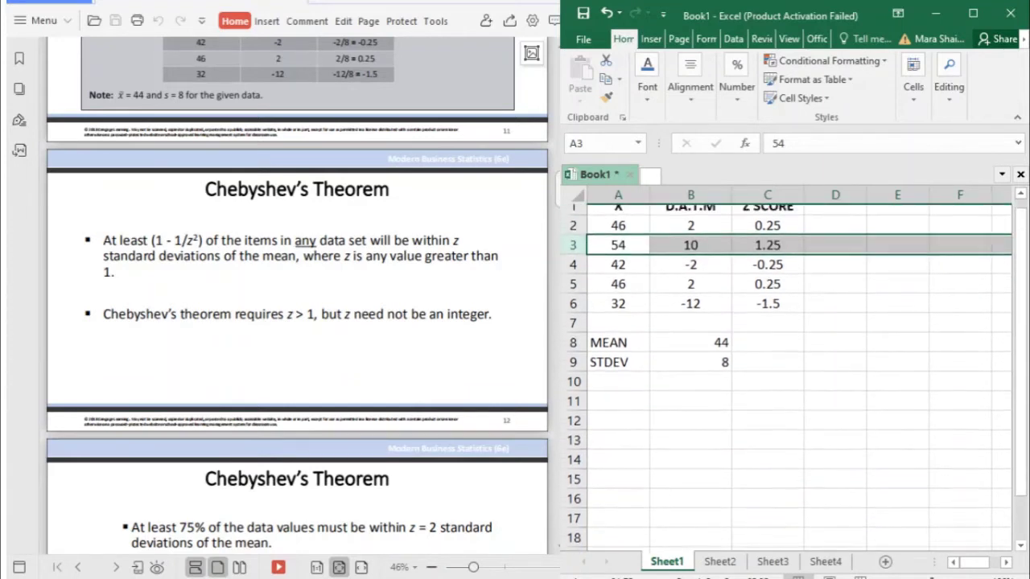
click(349, 316)
scroll(350, 316, down, 5)
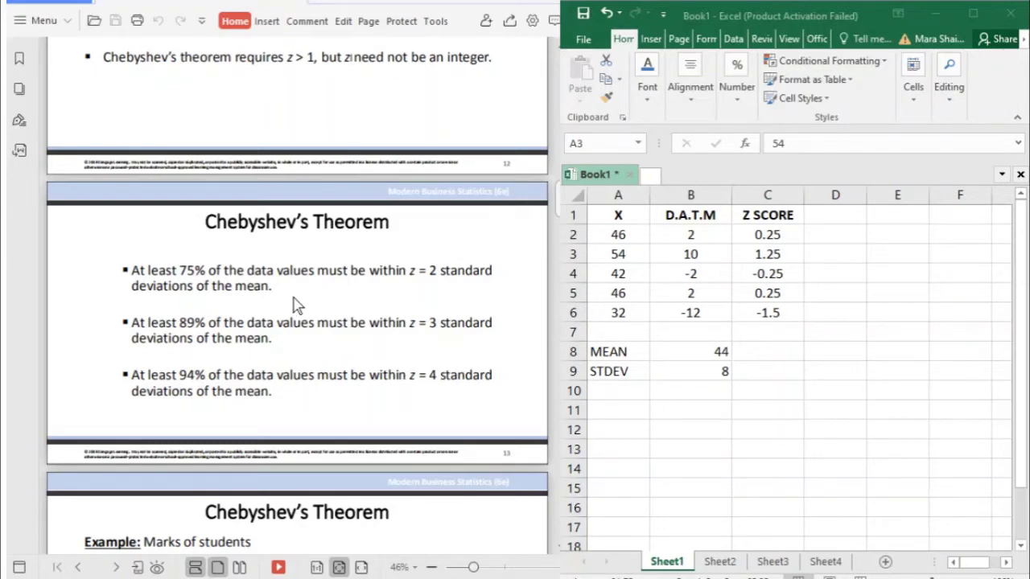
Step: Scroll the slides to the Marks of students example
scroll(304, 304, down, 3)
scroll(304, 304, down, 3)
scroll(301, 294, up, 3)
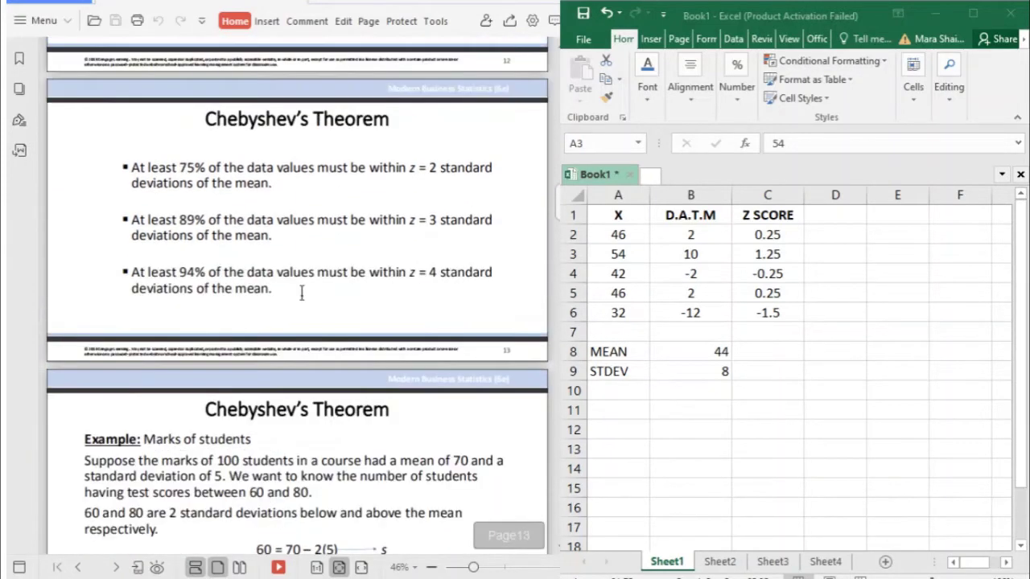
Step: Select cell B12 in the workbook, then switch to Sheet3's Chebyshev's theorem table
click(721, 447)
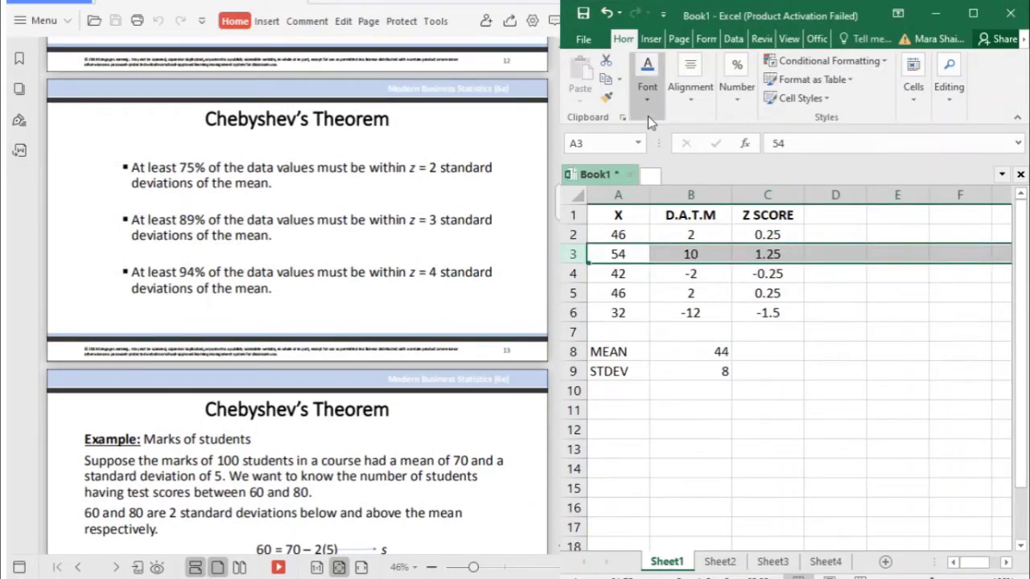
click(699, 436)
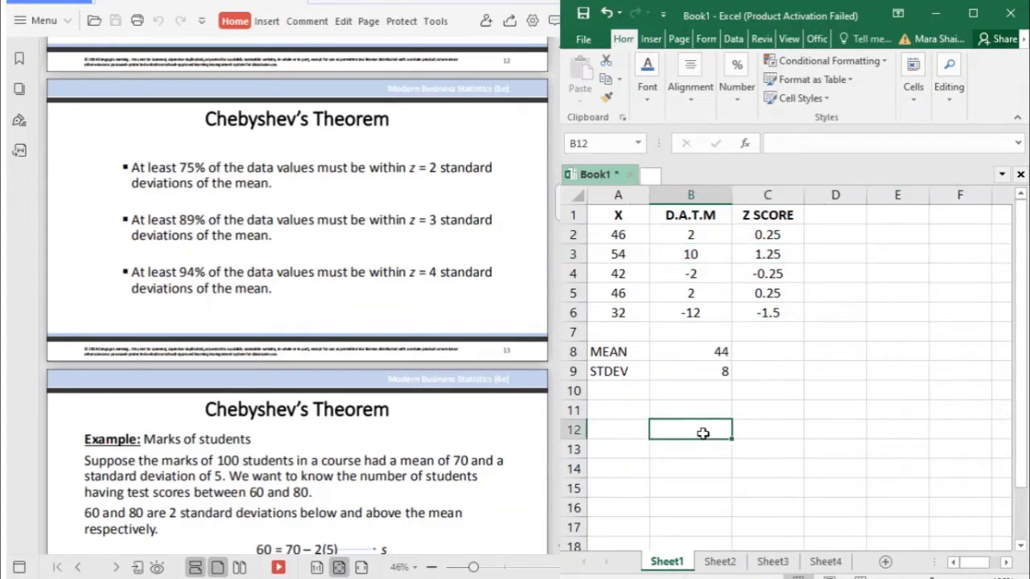
click(654, 40)
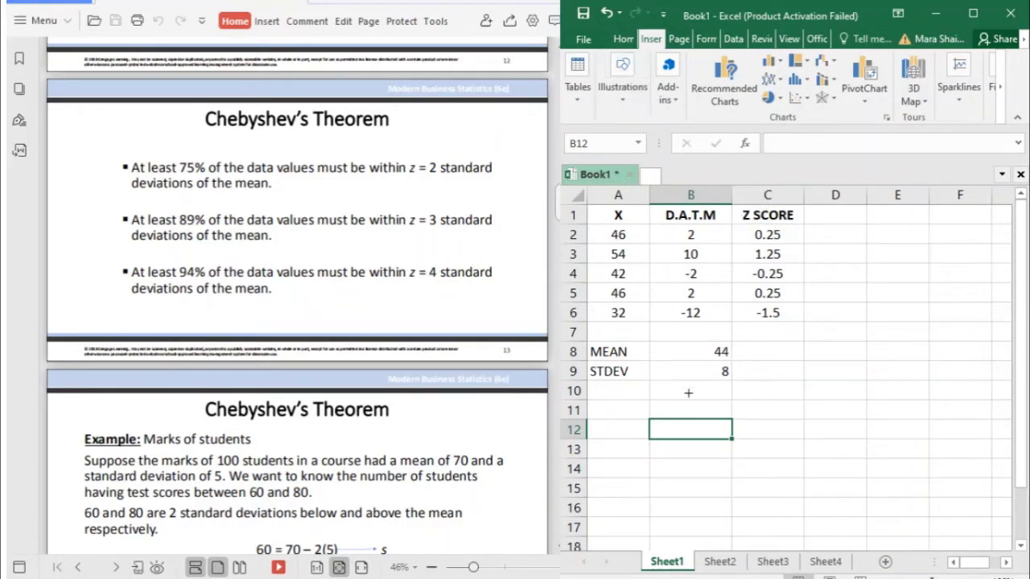
click(772, 562)
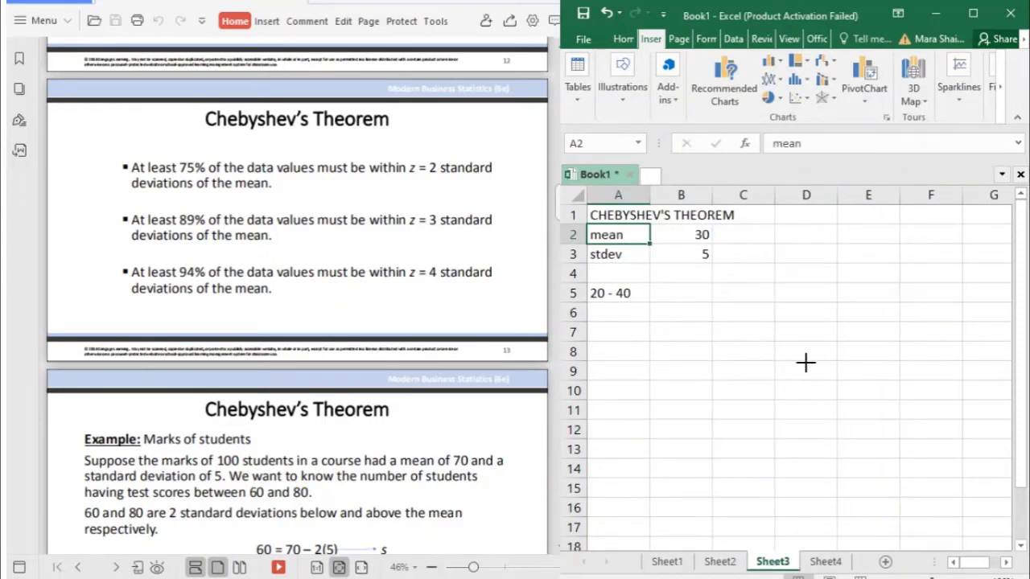
Step: Draw a blue rectangle beside the Chebyshev table and widen it to span columns C to F
drag(821, 350, 752, 246)
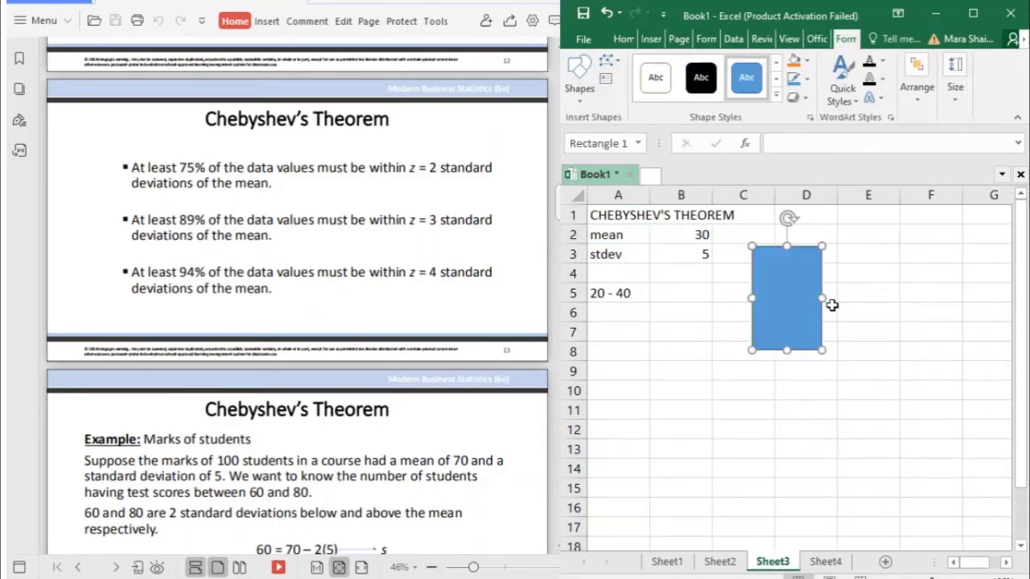
drag(822, 298, 801, 326)
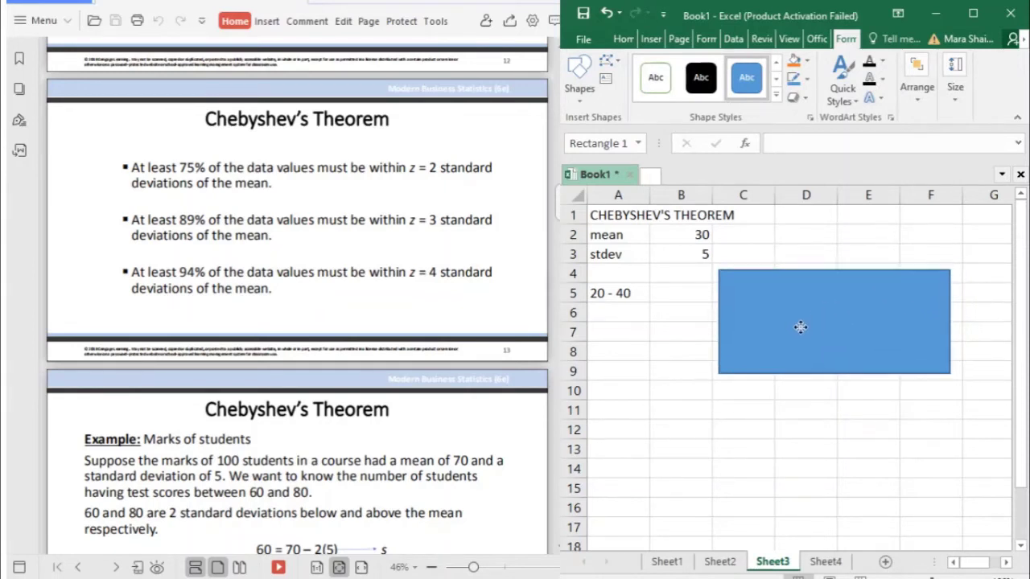
click(796, 413)
click(785, 324)
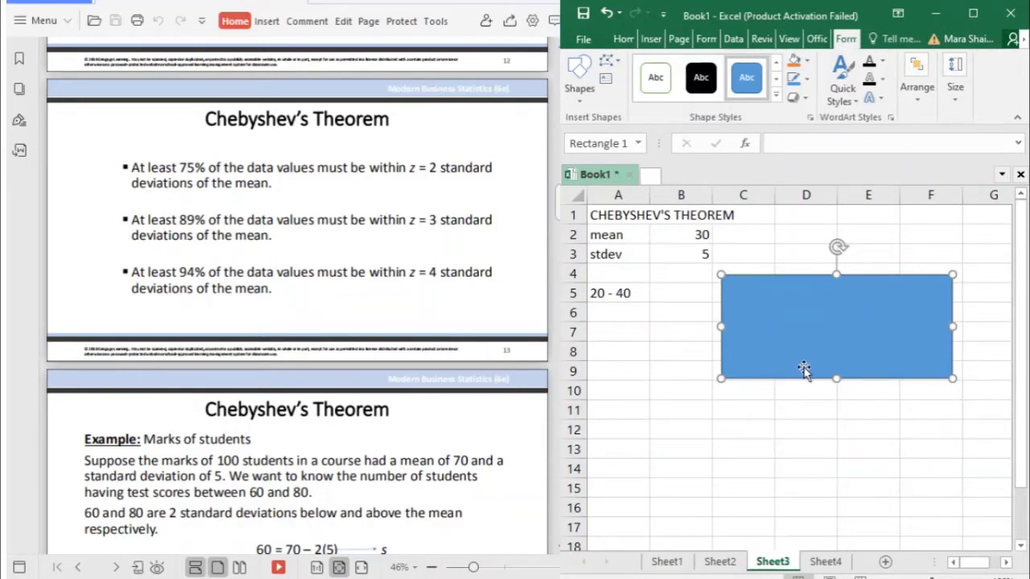
click(797, 427)
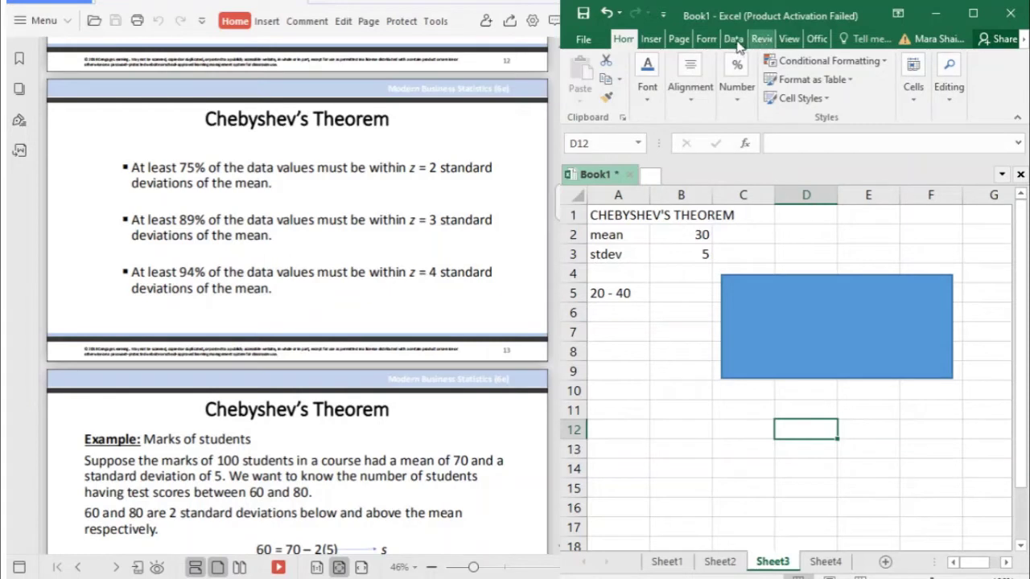
Step: Pick the straight Line shape from the Insert tab's Shapes gallery
click(648, 40)
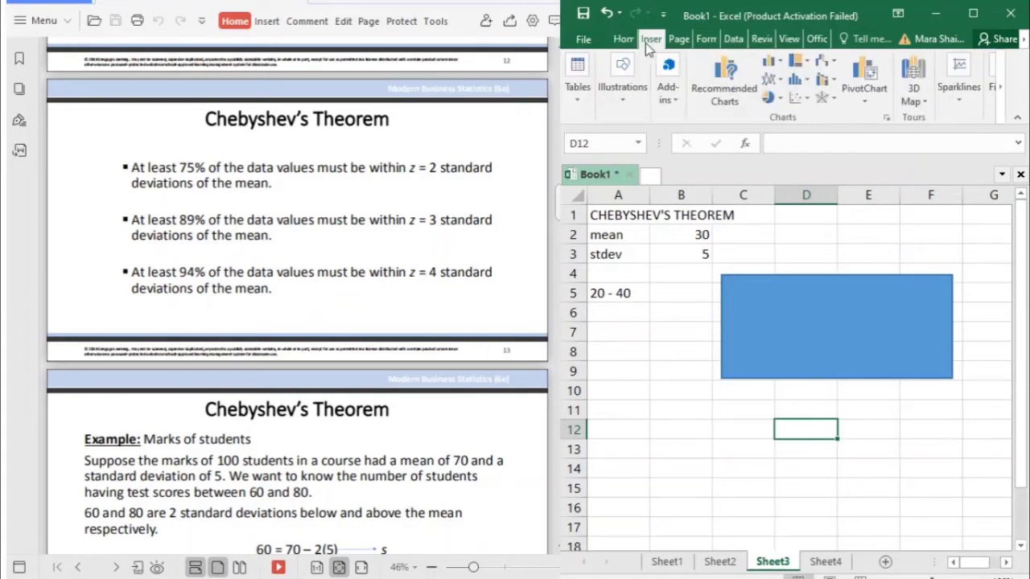
click(630, 103)
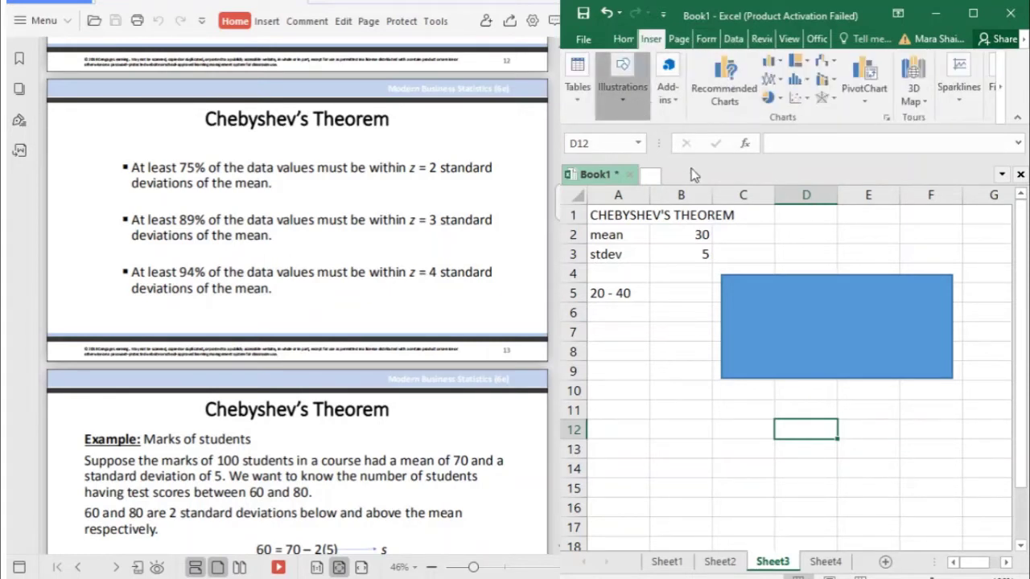
click(857, 287)
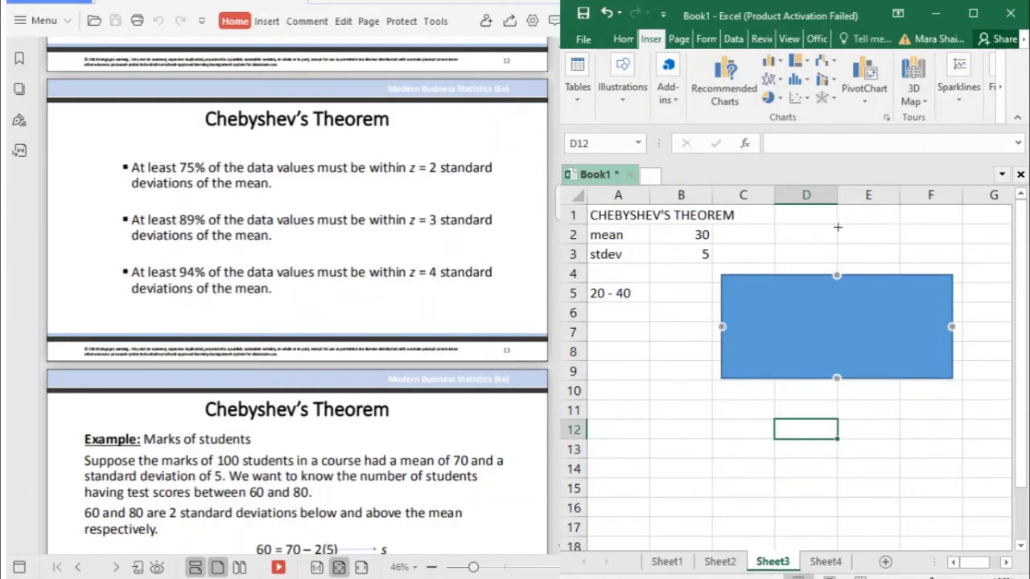
Step: Draw a vertical line through the rectangle's middle and colour it red
drag(838, 228, 838, 445)
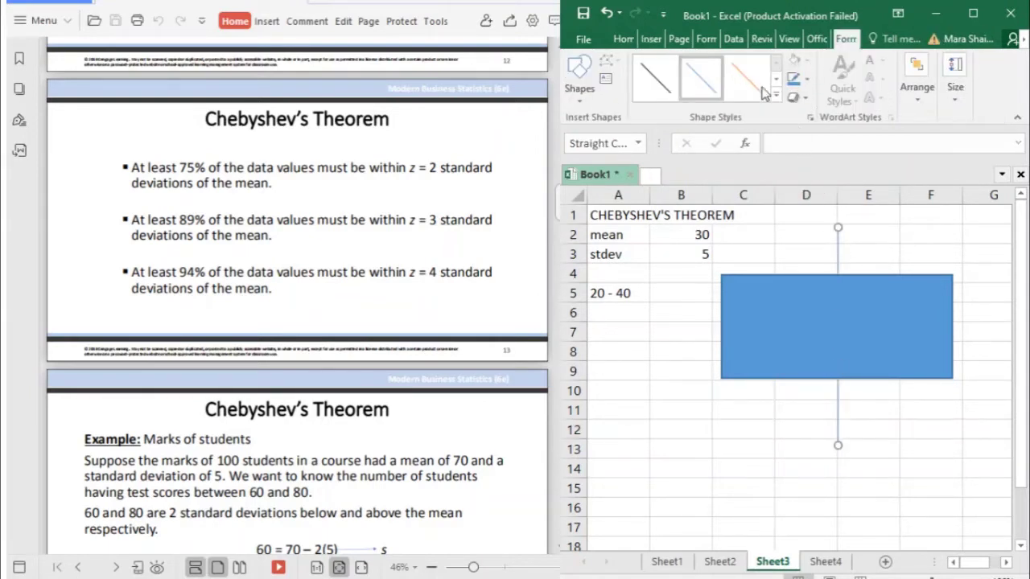
click(794, 79)
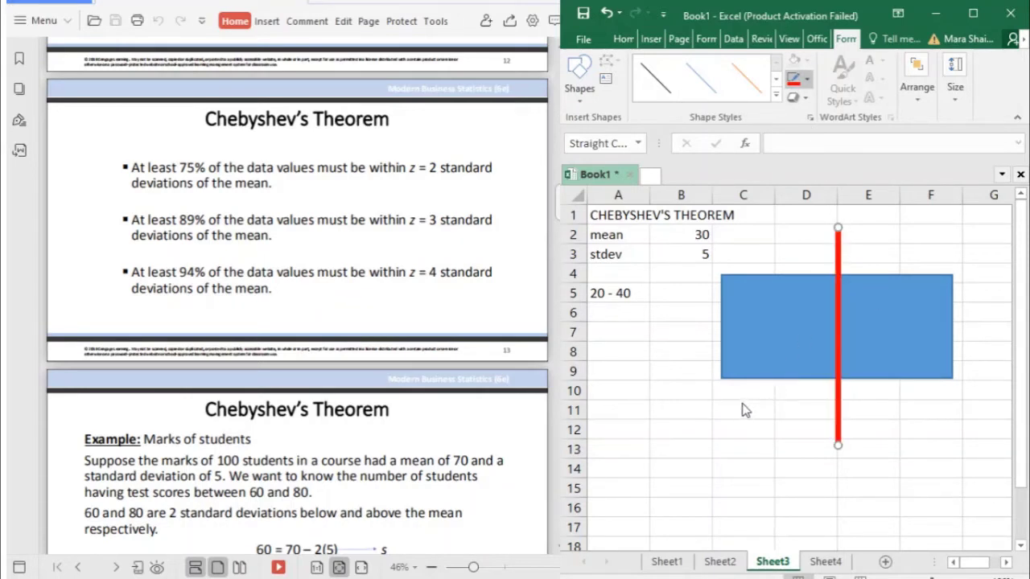
click(872, 421)
click(838, 412)
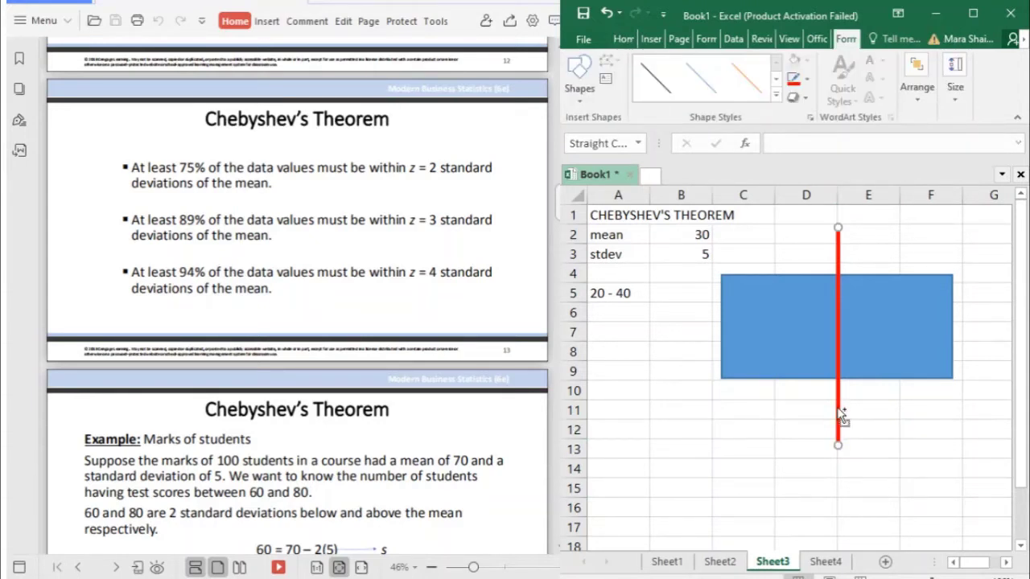
Step: Copy the red line into yellow lines on either side of it, undoing the last right-hand move
drag(841, 417, 878, 392)
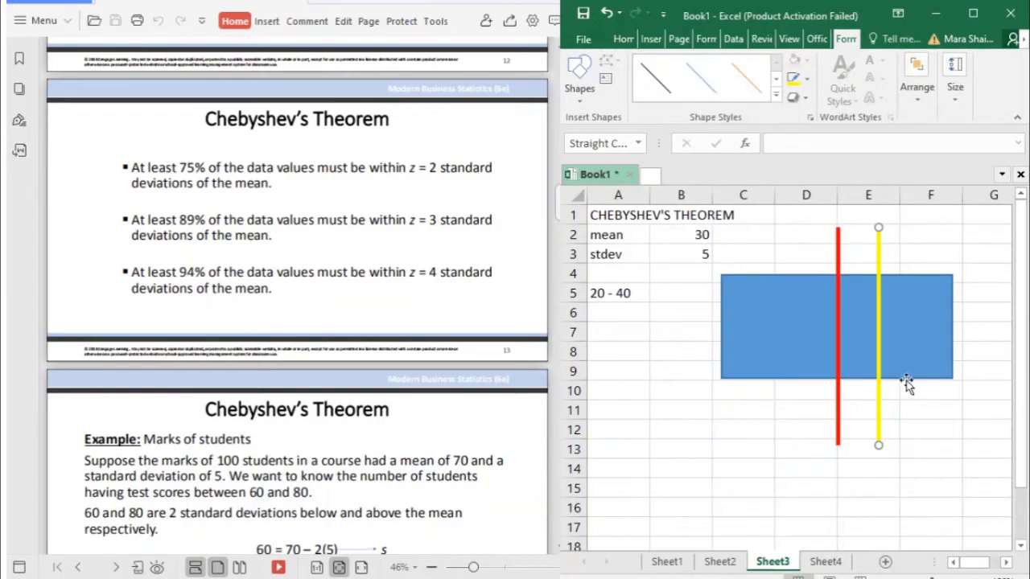
drag(878, 409, 782, 387)
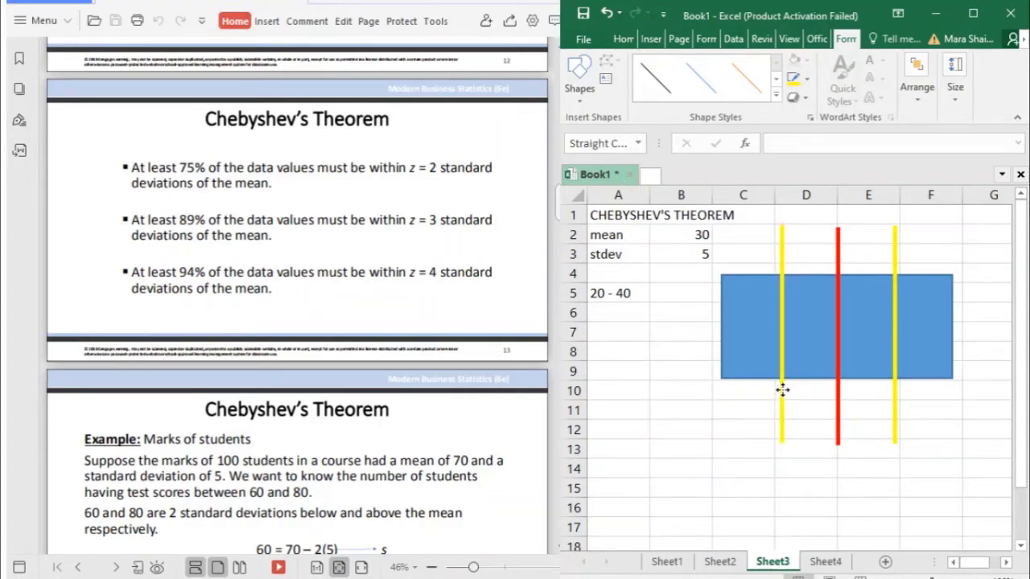
drag(782, 392, 780, 391)
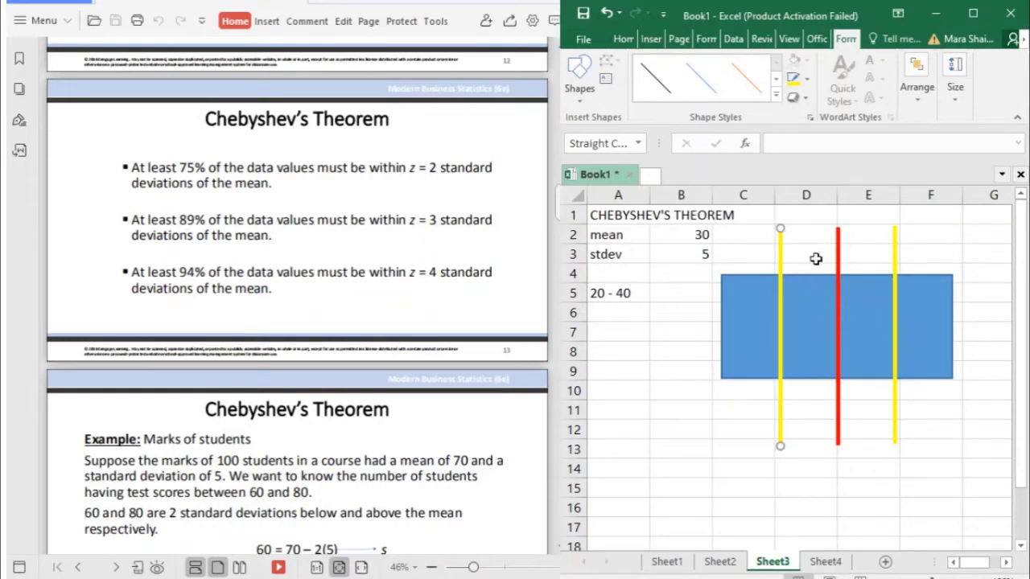
drag(782, 248, 761, 248)
drag(898, 254, 913, 254)
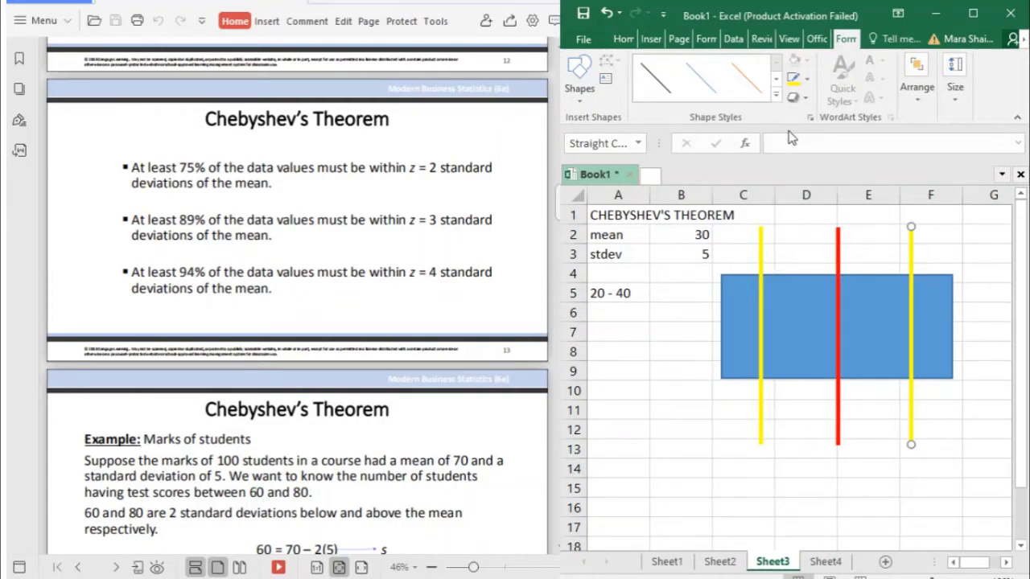
key(ctrl+z)
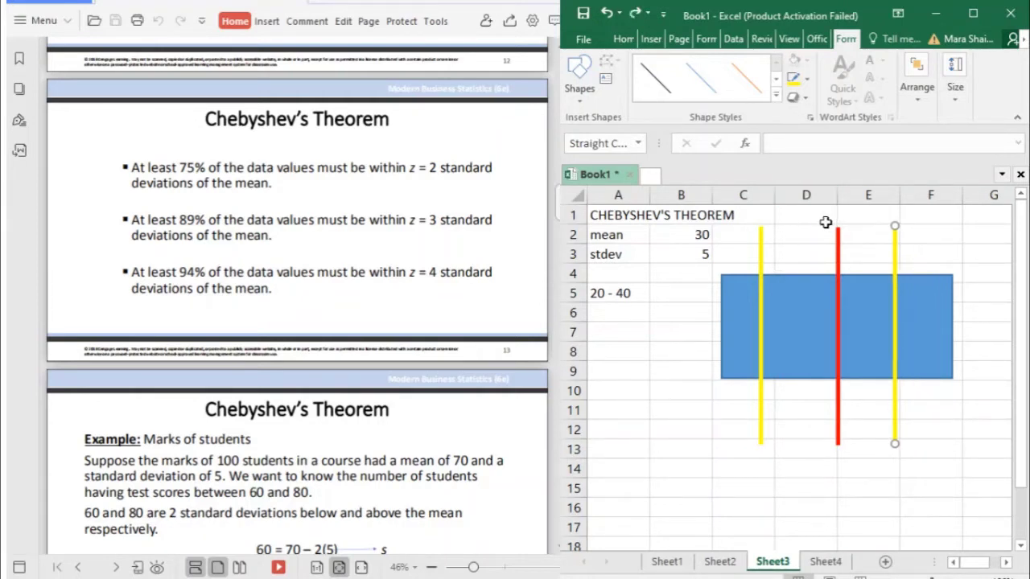
Step: Delete both yellow lines, leaving only the red centre line
key(Delete)
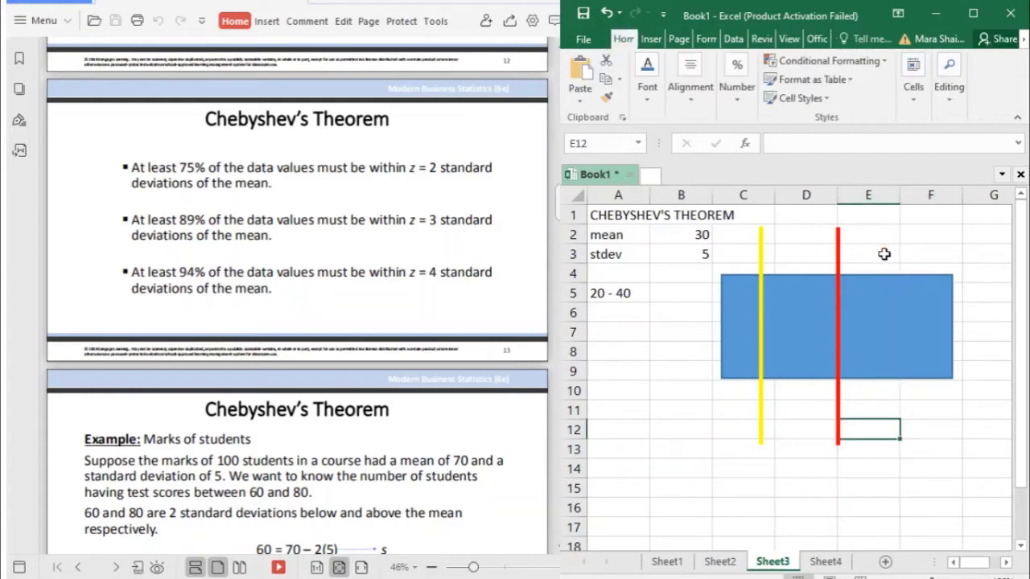
click(760, 256)
key(Delete)
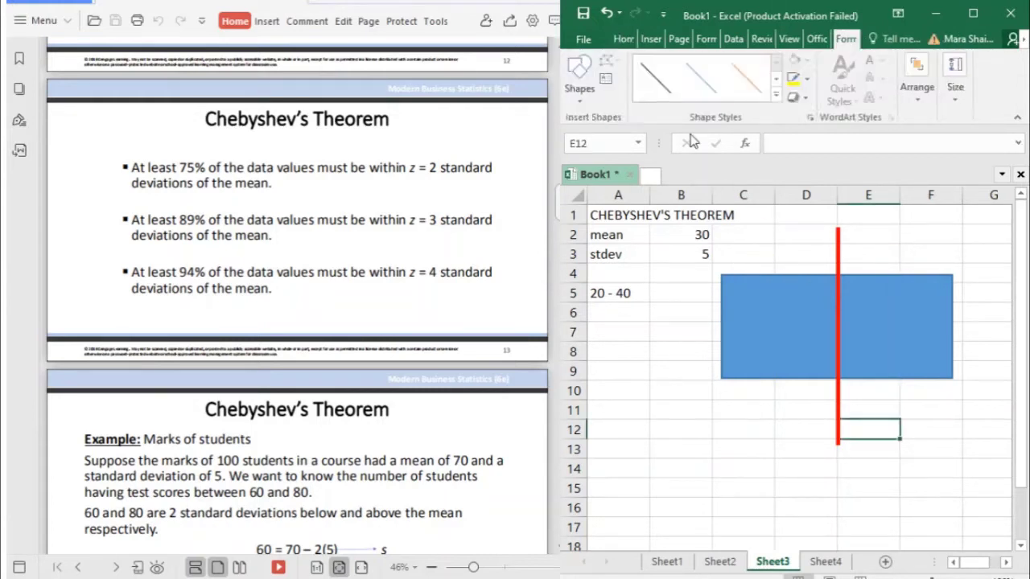
Step: Choose the Rectangle shape from the Insert tab's Shapes list
click(651, 39)
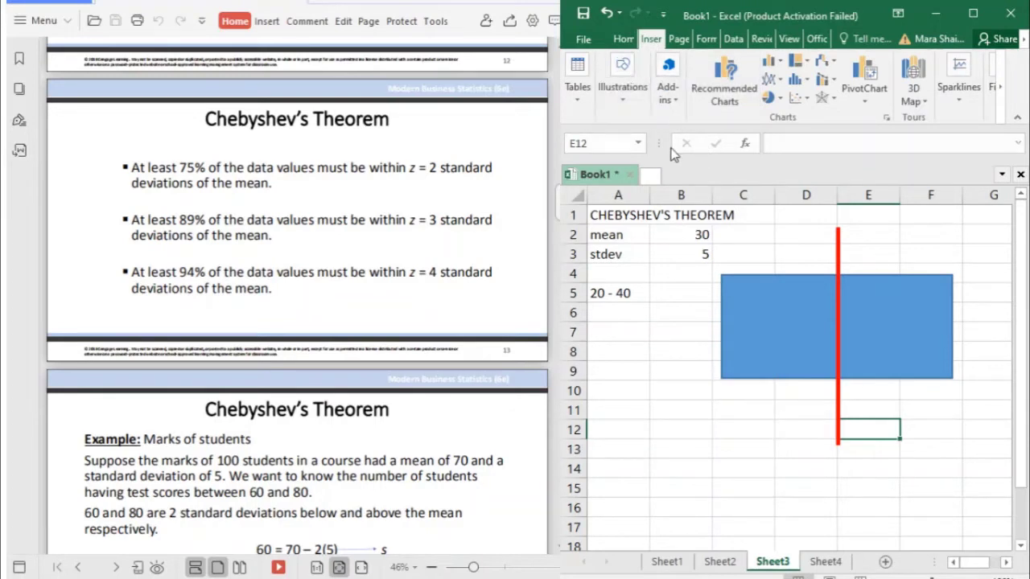
click(625, 105)
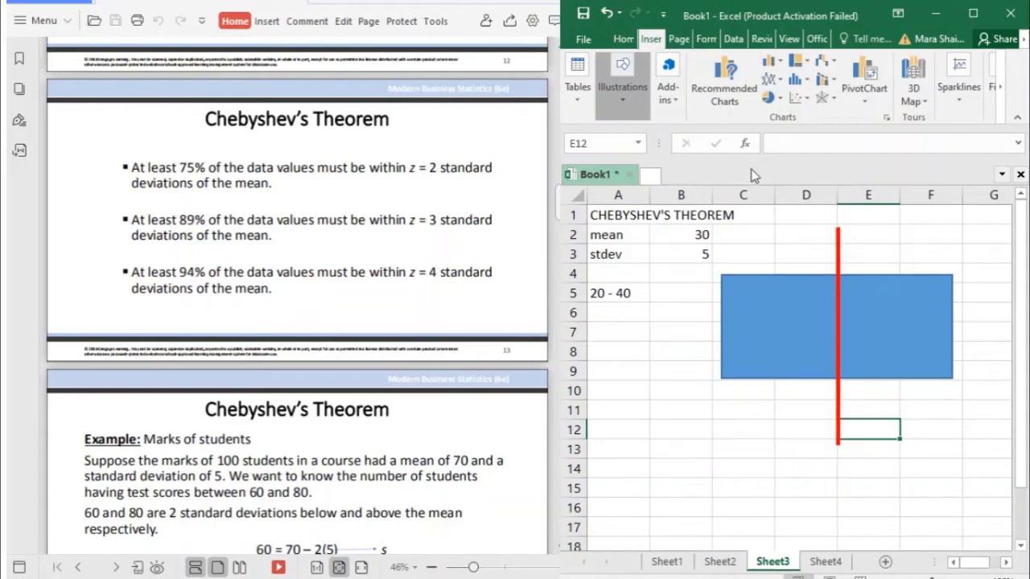
click(735, 210)
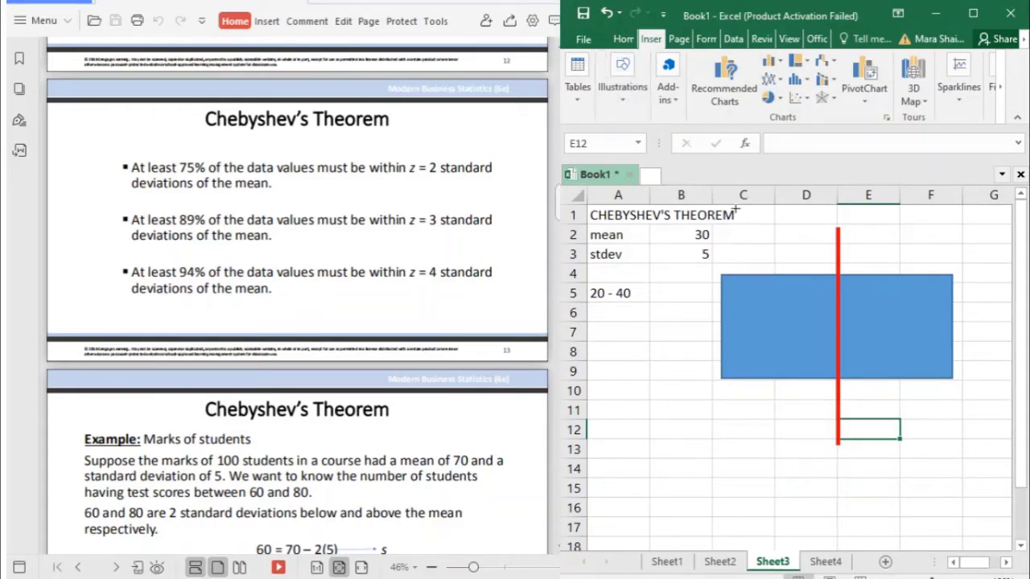
Step: Draw a rectangle over the blue bar with no fill and a yellow outline
mouse_move(763, 259)
mouse_down()
mouse_move(764, 294)
mouse_move(871, 396)
mouse_move(921, 408)
mouse_up()
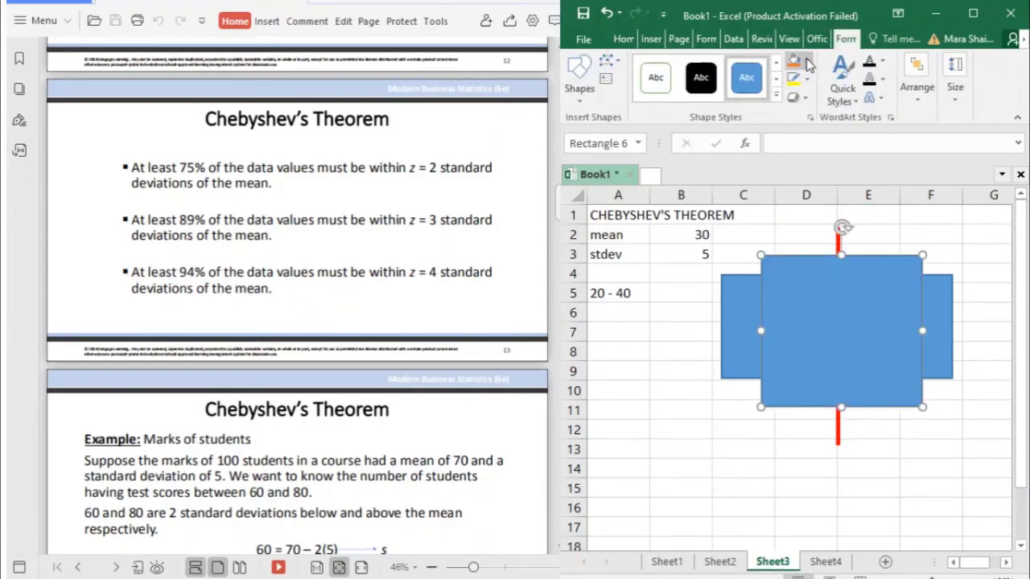
click(794, 60)
click(795, 89)
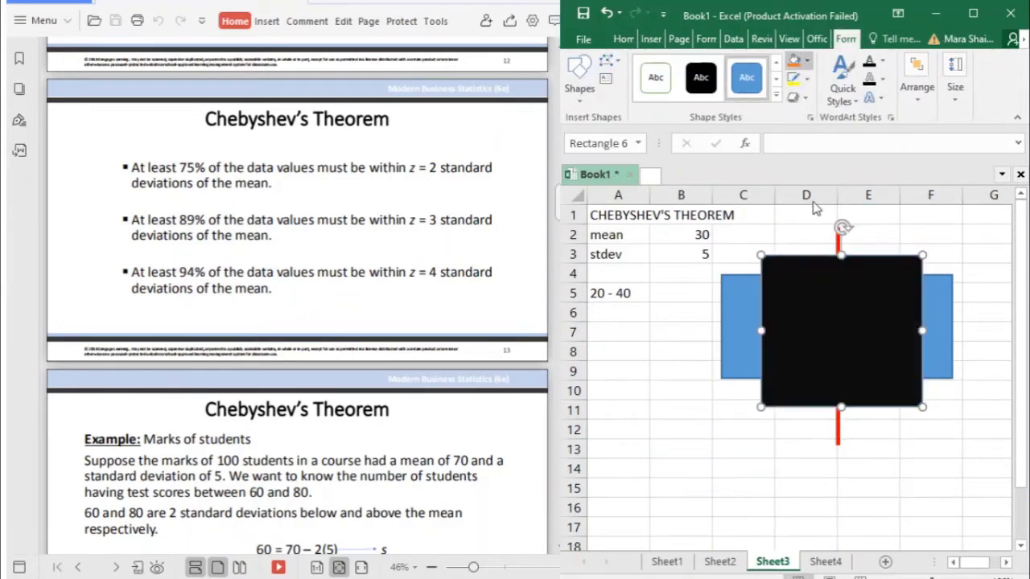
click(804, 81)
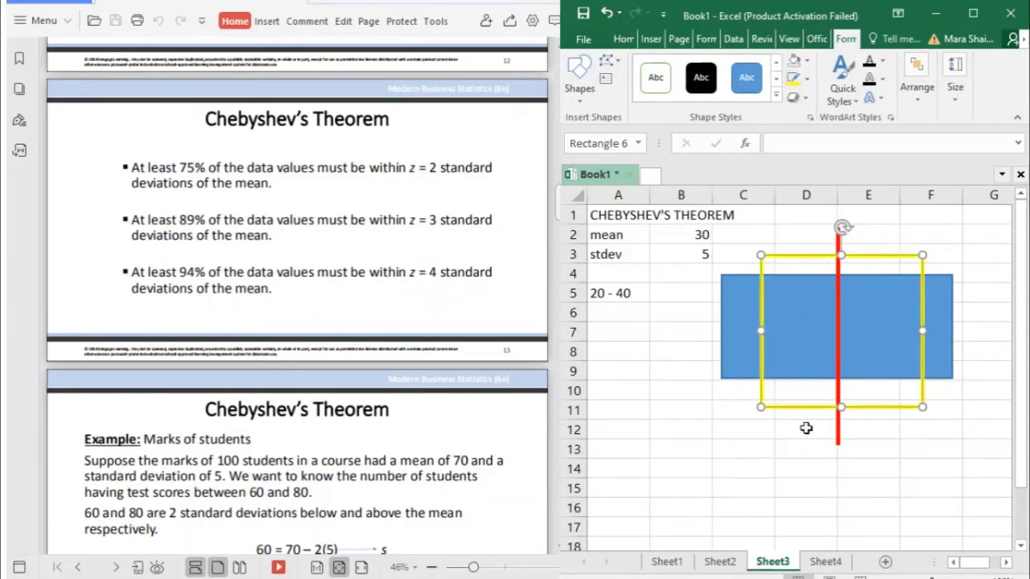
Step: Resize the yellow rectangle from its corner and right edge so it centres on the red line
drag(761, 409, 759, 392)
click(763, 430)
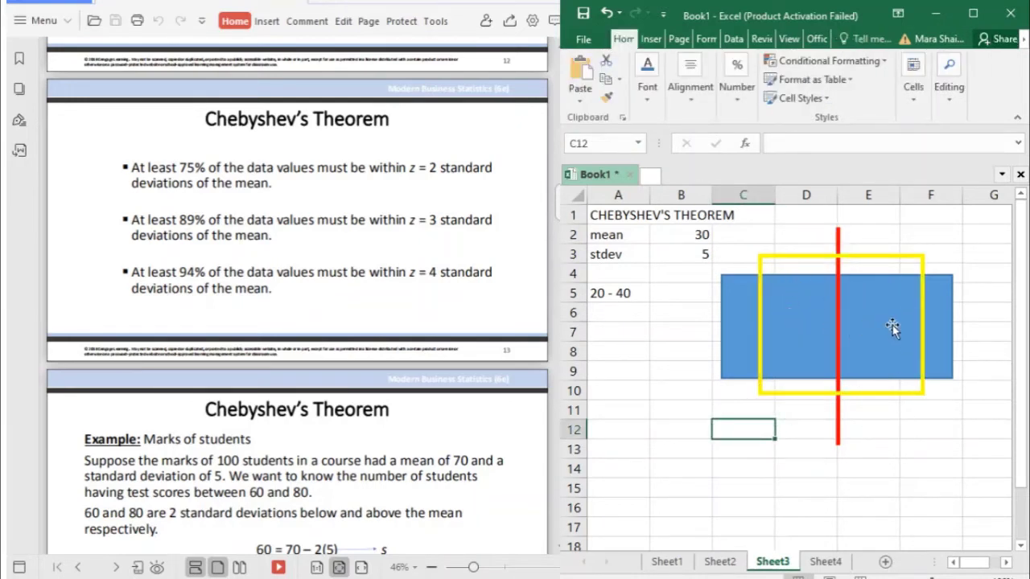
click(922, 393)
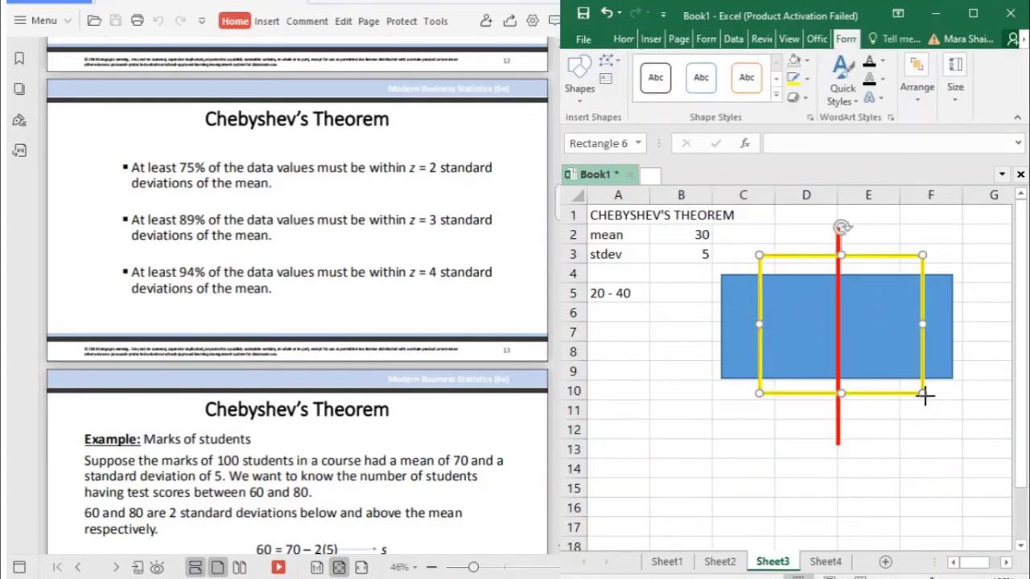
drag(925, 394, 918, 393)
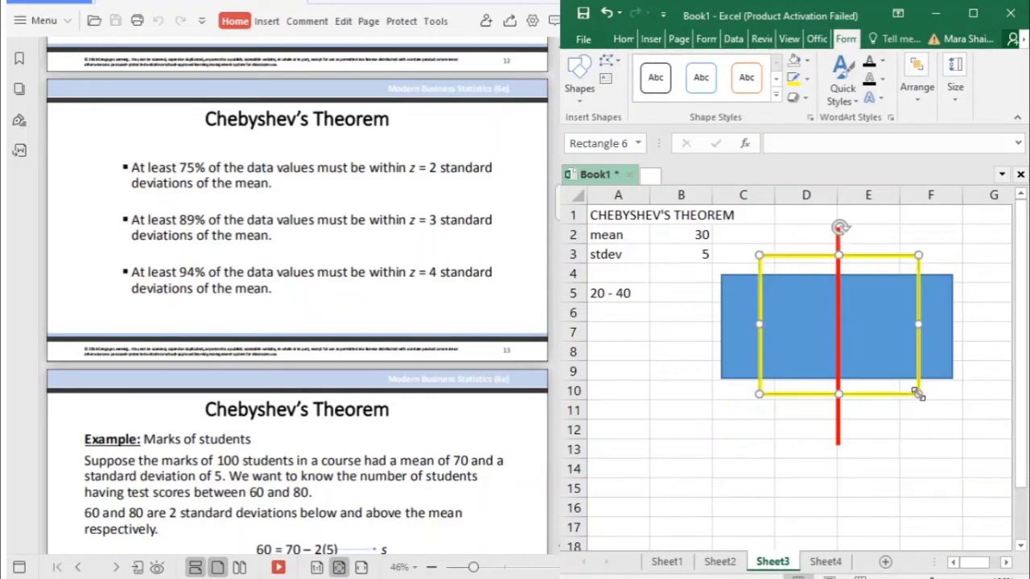
click(866, 442)
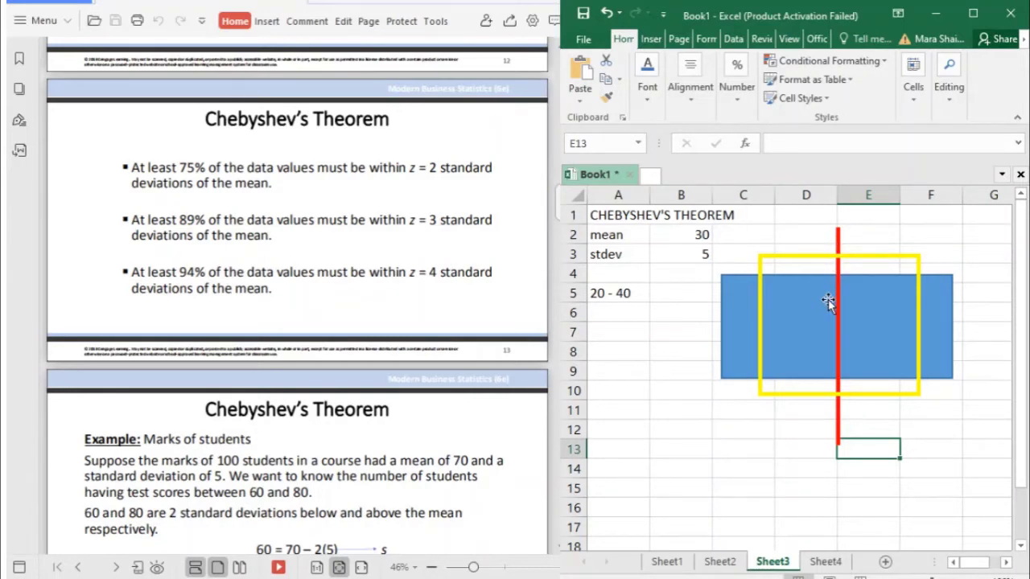
click(839, 235)
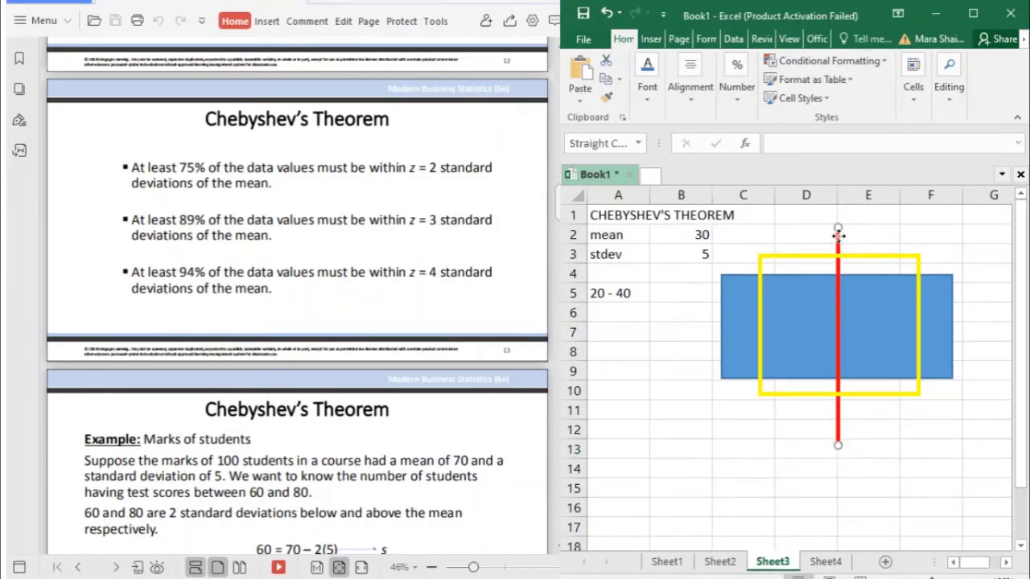
double_click(838, 235)
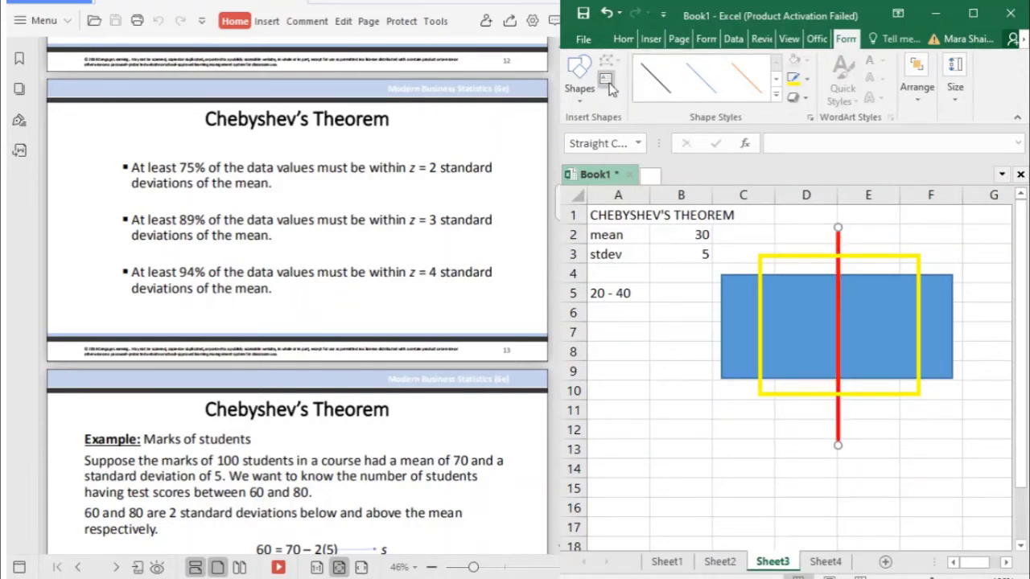
click(853, 320)
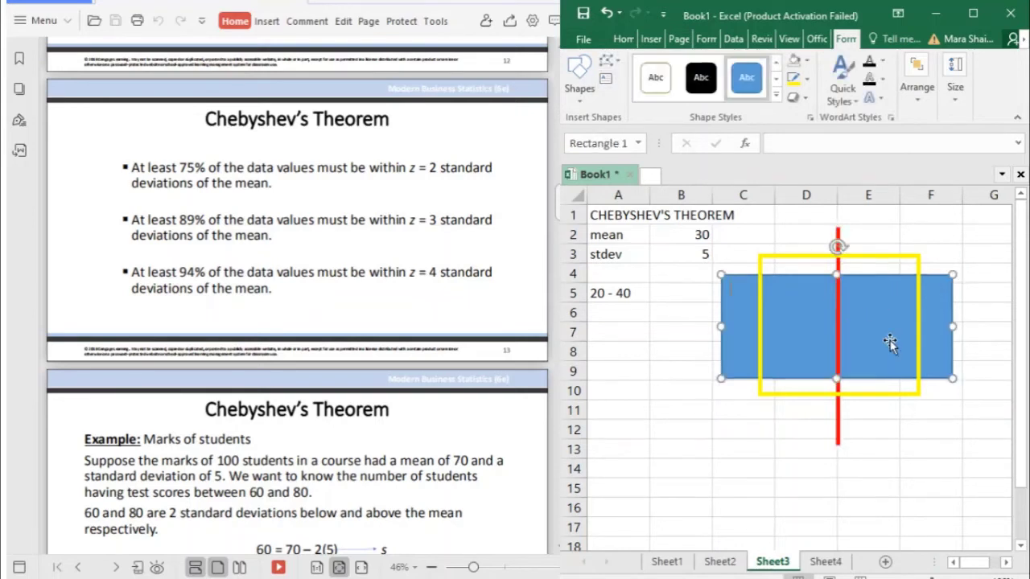
click(779, 450)
click(791, 395)
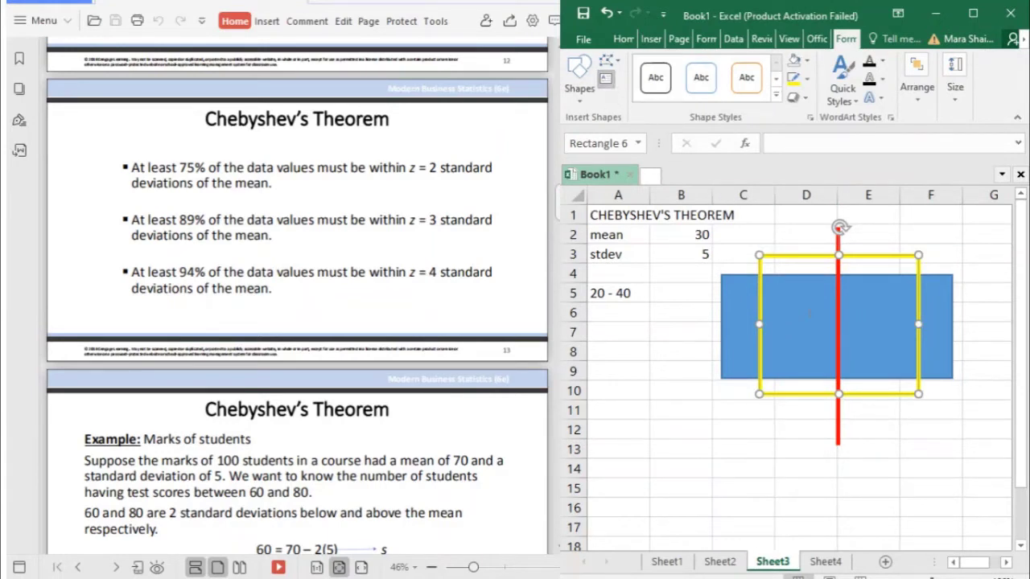
Step: Add a text box inside the blue bar, left of the red line, labelled 'Z = 2'
click(805, 448)
click(650, 41)
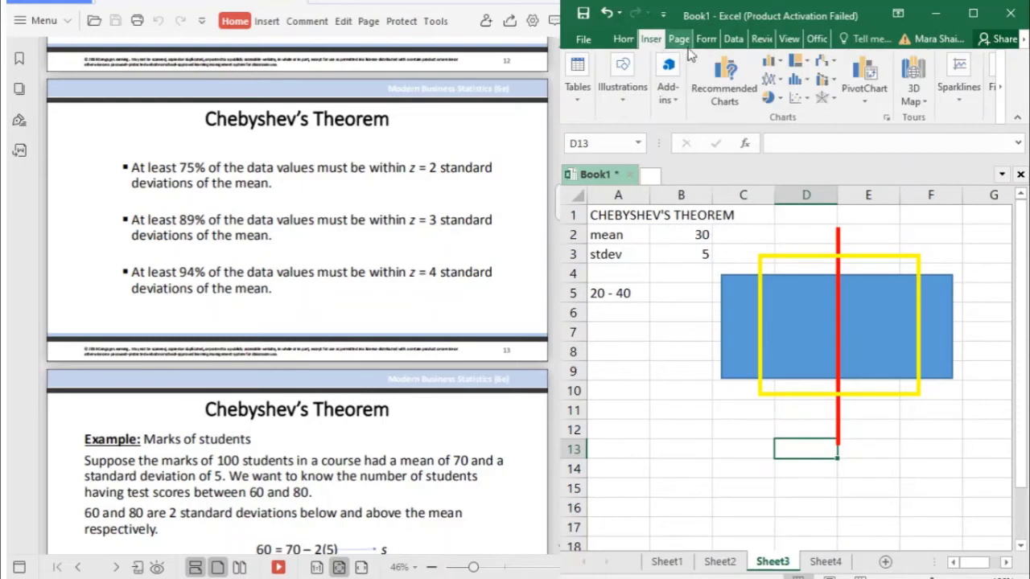
click(996, 92)
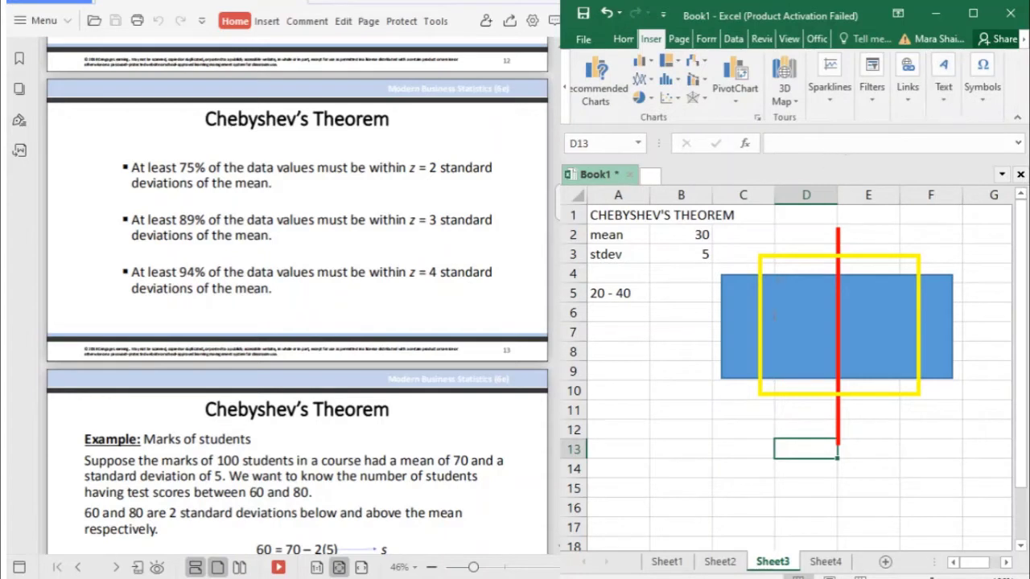
drag(770, 315, 828, 336)
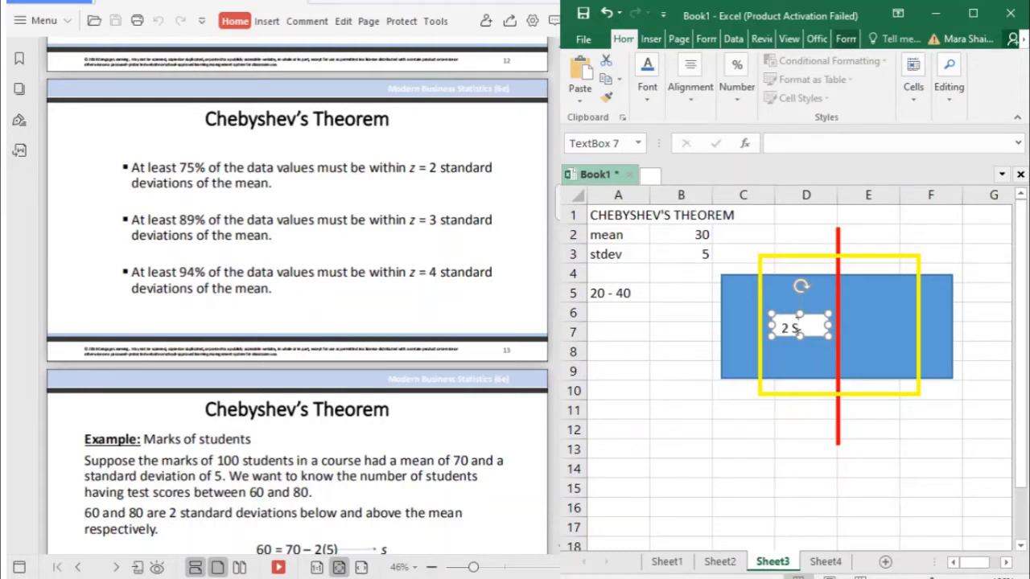
text(2 STDEV)
key(BackSpace)
key(BackSpace)
Step: Move the Z = 2 label lower within the blue bar
click(796, 429)
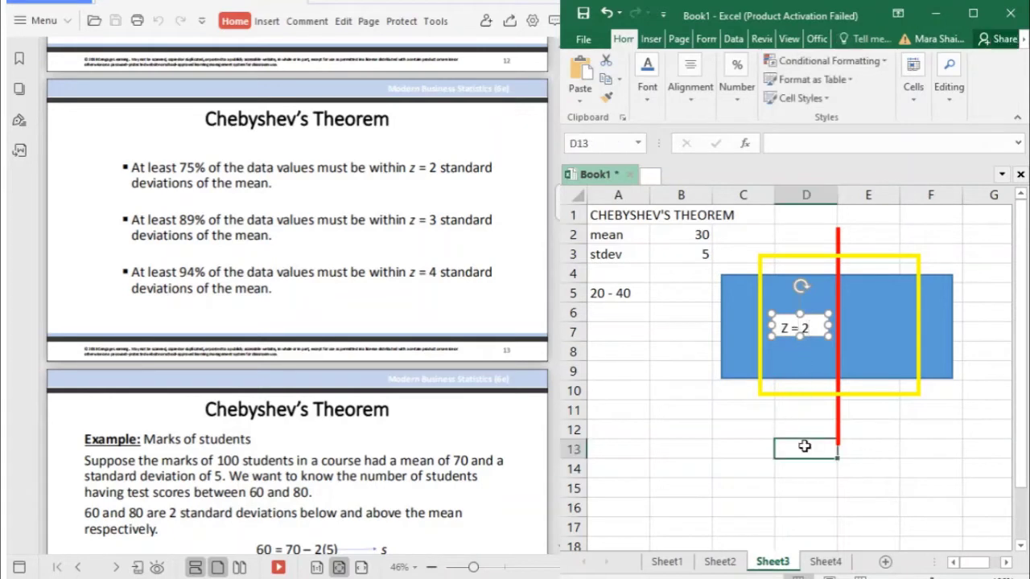
click(797, 334)
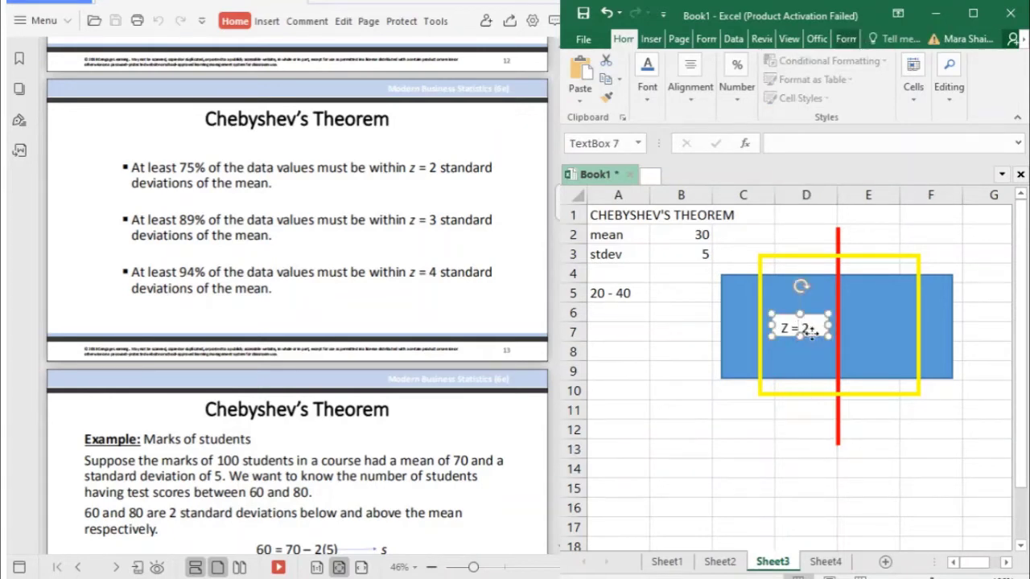
drag(813, 337, 807, 364)
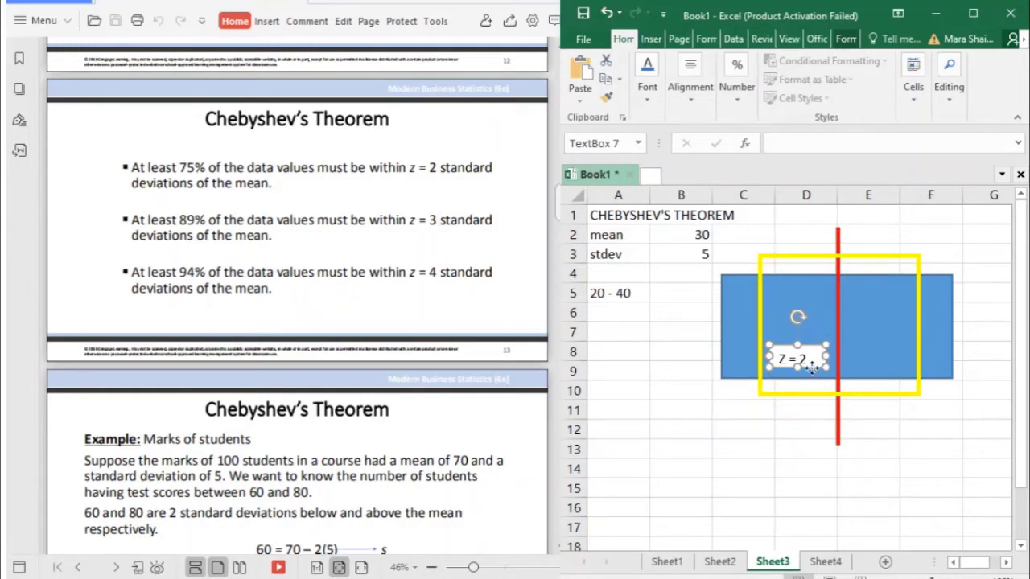
Step: Paste a copy of the Z = 2 label and place it right of the red line
click(872, 360)
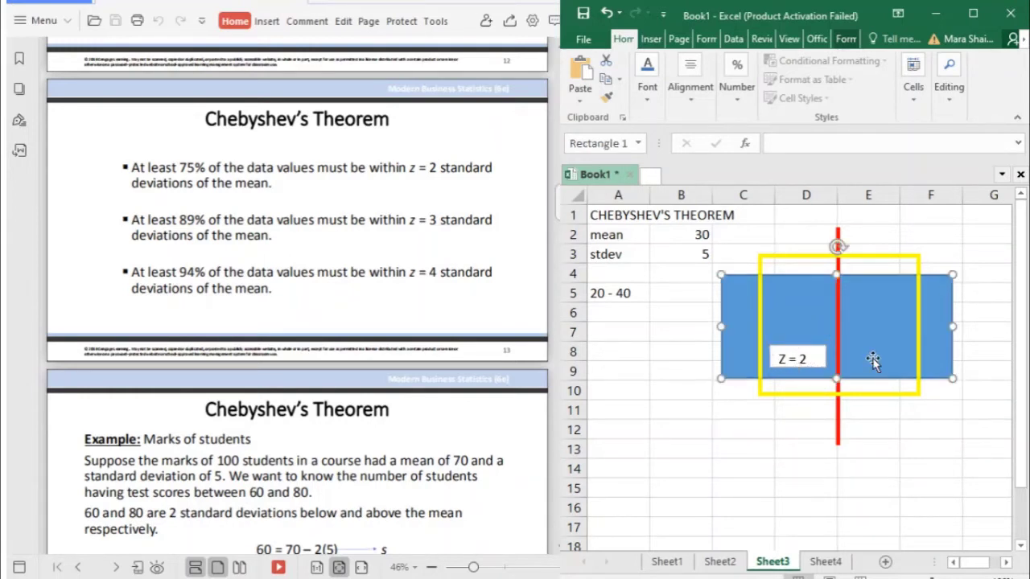
click(883, 418)
key(ctrl+v)
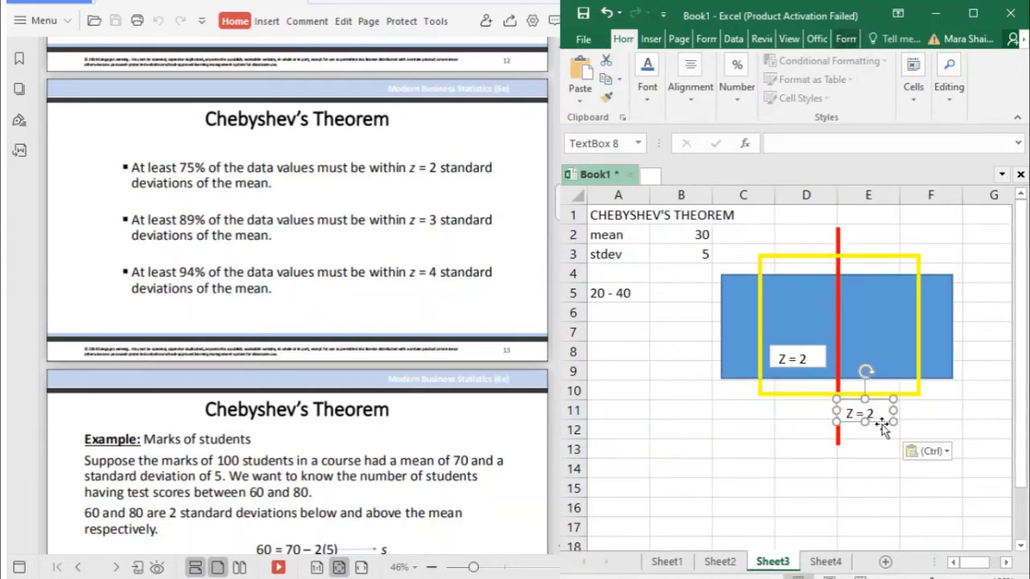
drag(883, 423, 897, 369)
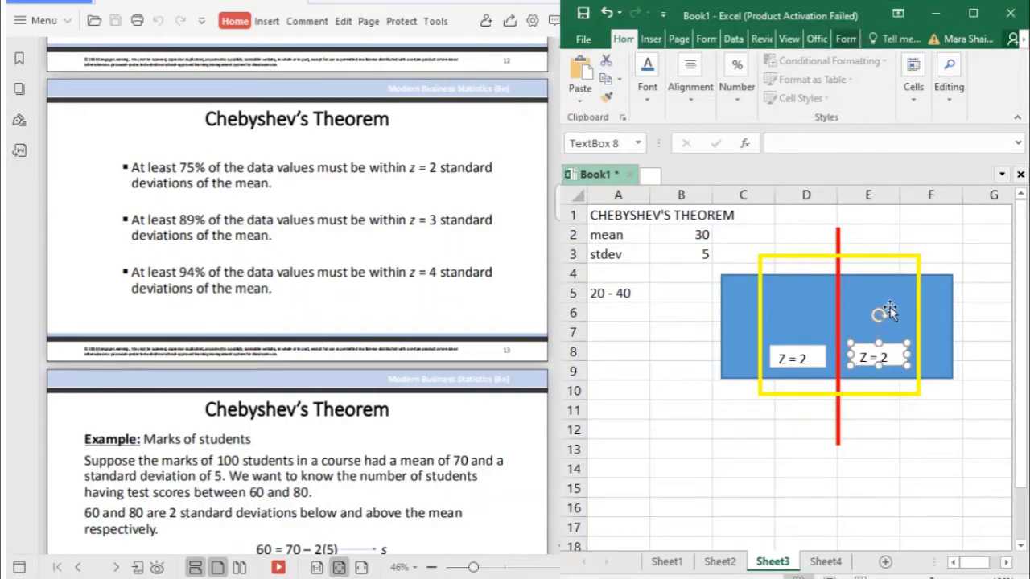
Step: Fill both Z = 2 labels with yellow
click(846, 39)
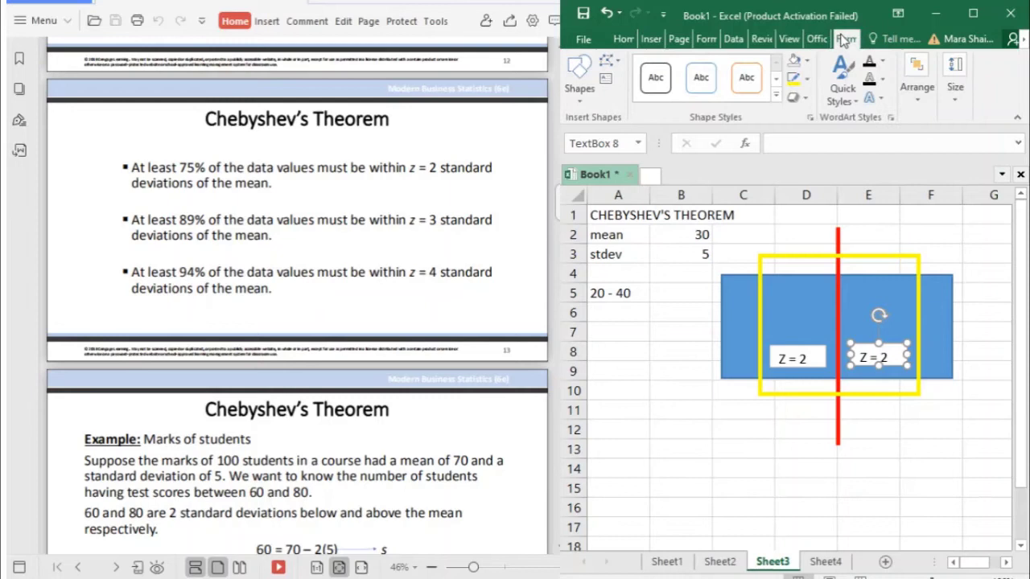
click(793, 60)
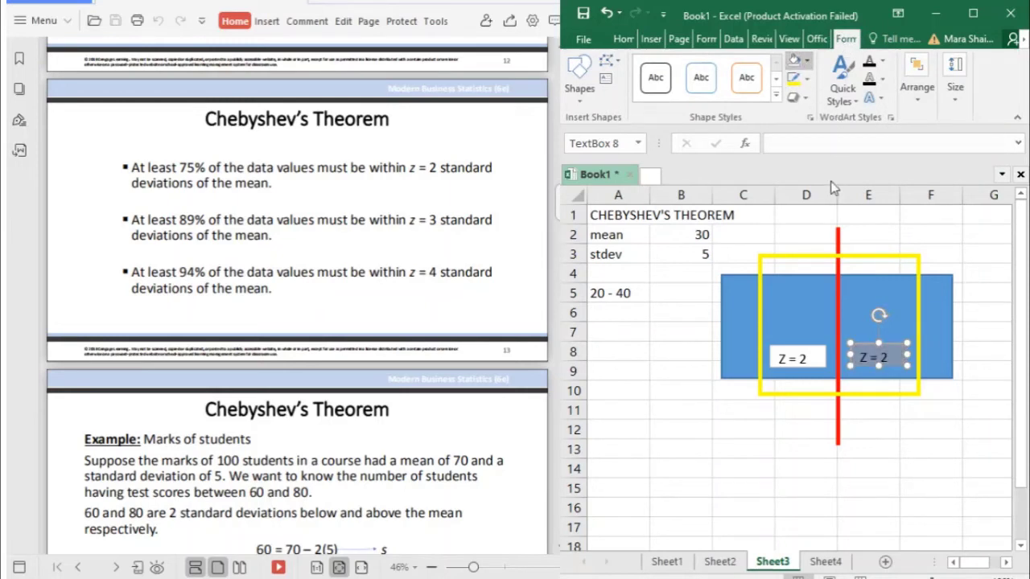
click(798, 358)
click(793, 60)
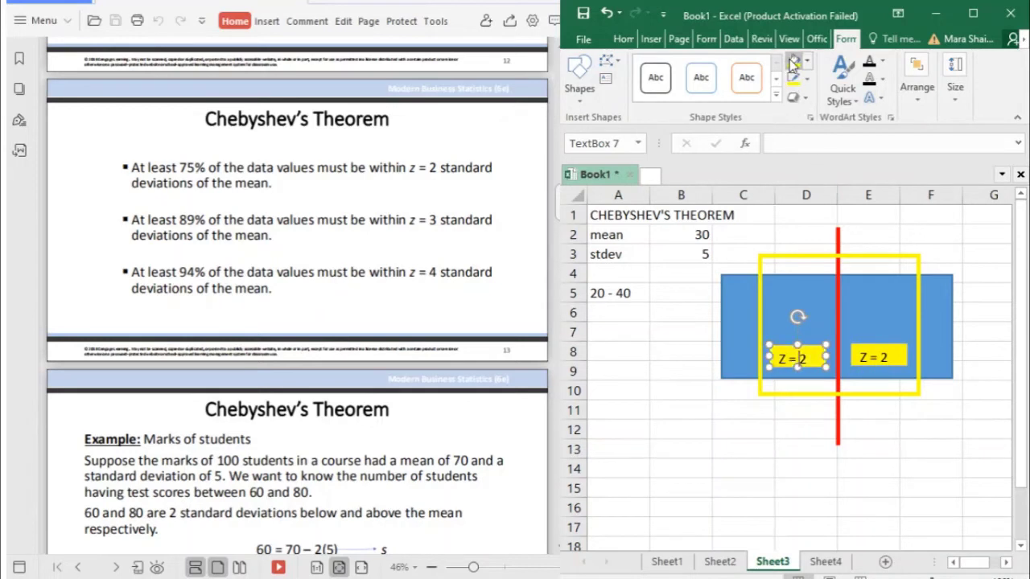
click(772, 456)
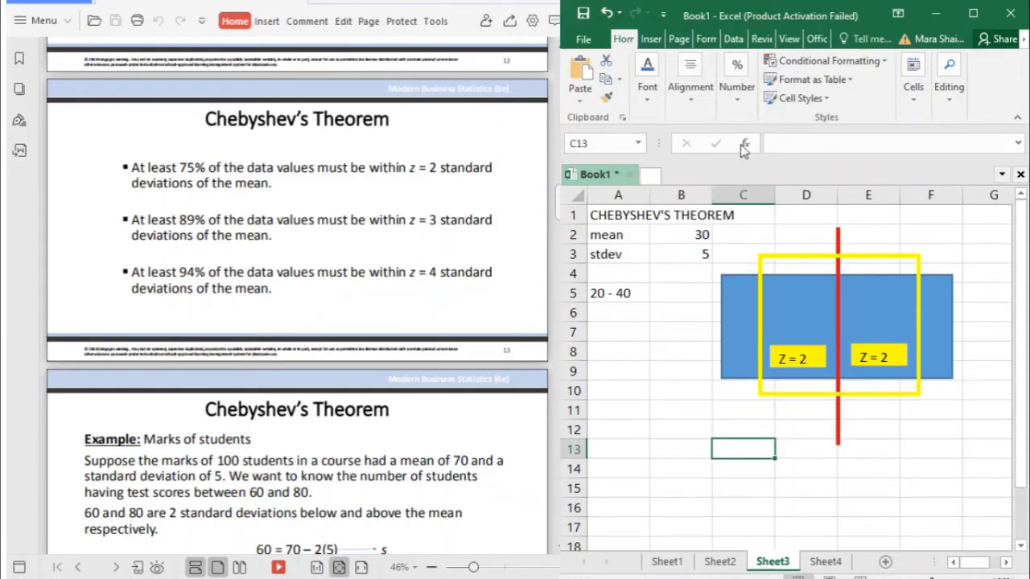
Step: Duplicate the yellow rectangle, shift the copy slightly left and give it an orange fill
click(761, 267)
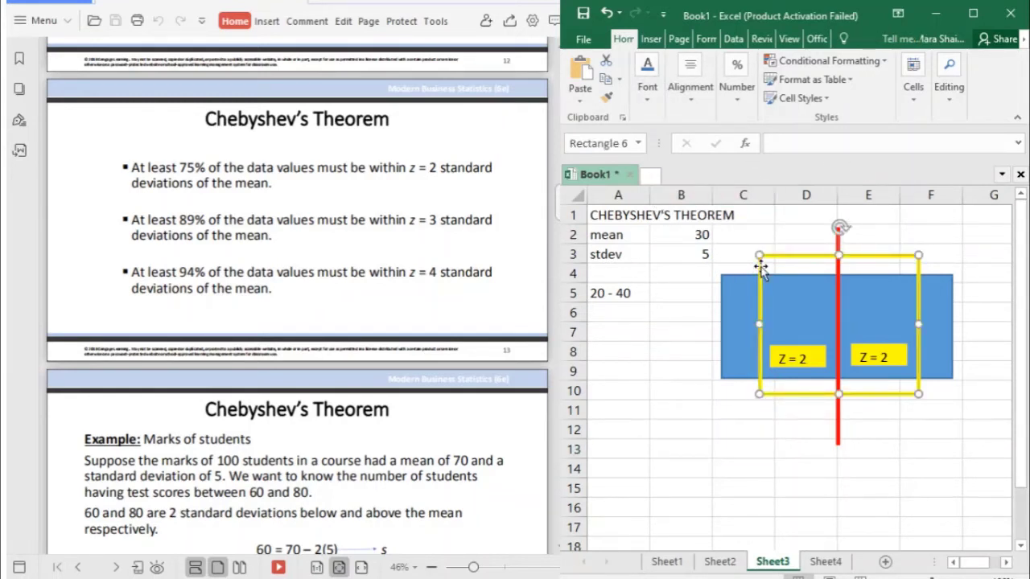
drag(763, 274, 746, 282)
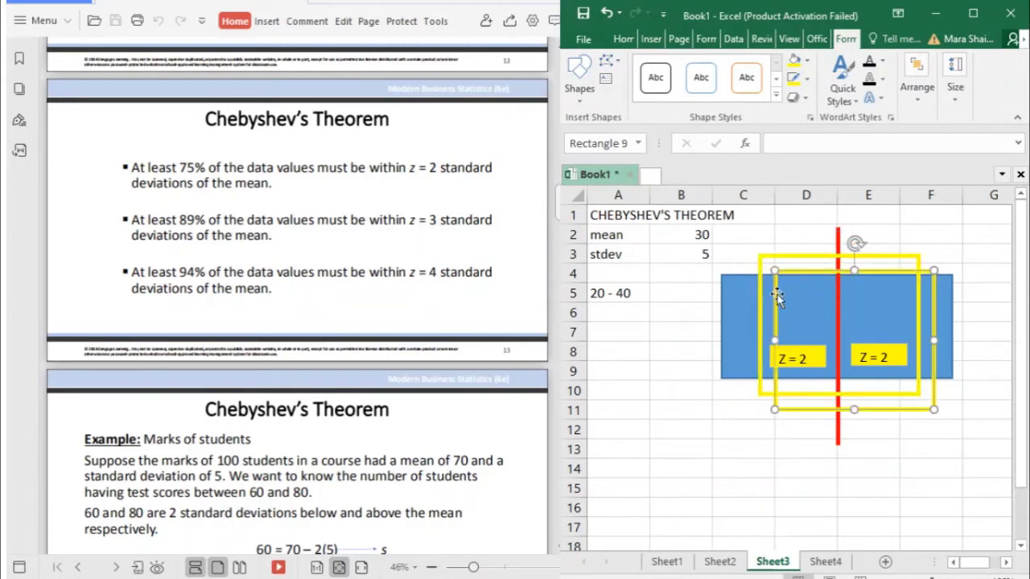
drag(744, 380, 741, 378)
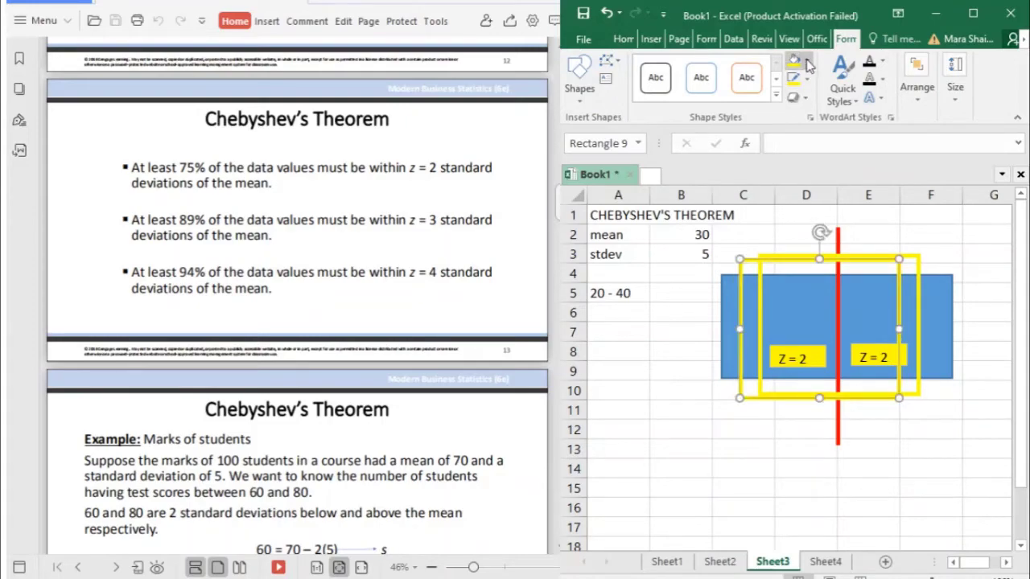
click(793, 61)
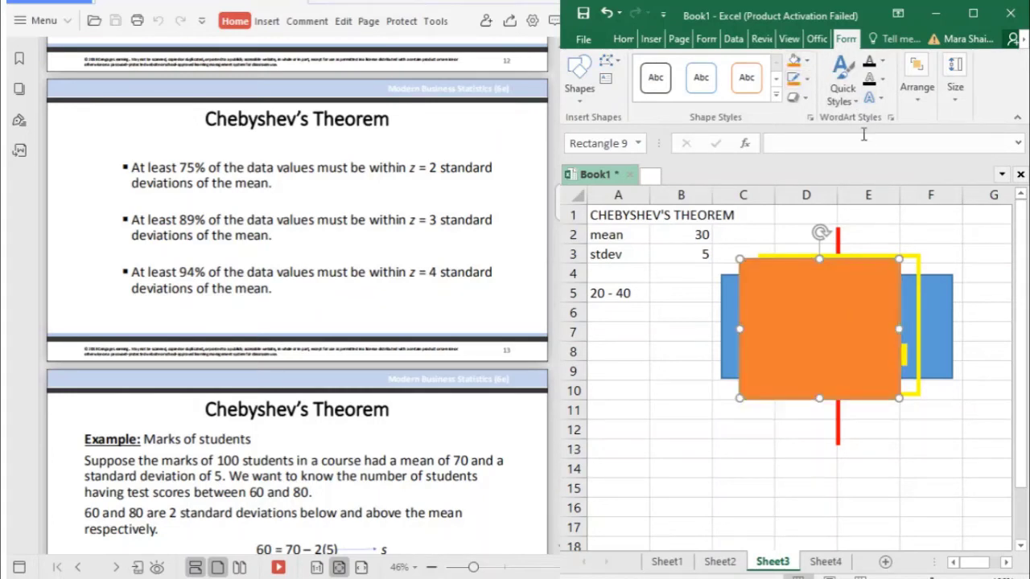
click(808, 67)
click(812, 197)
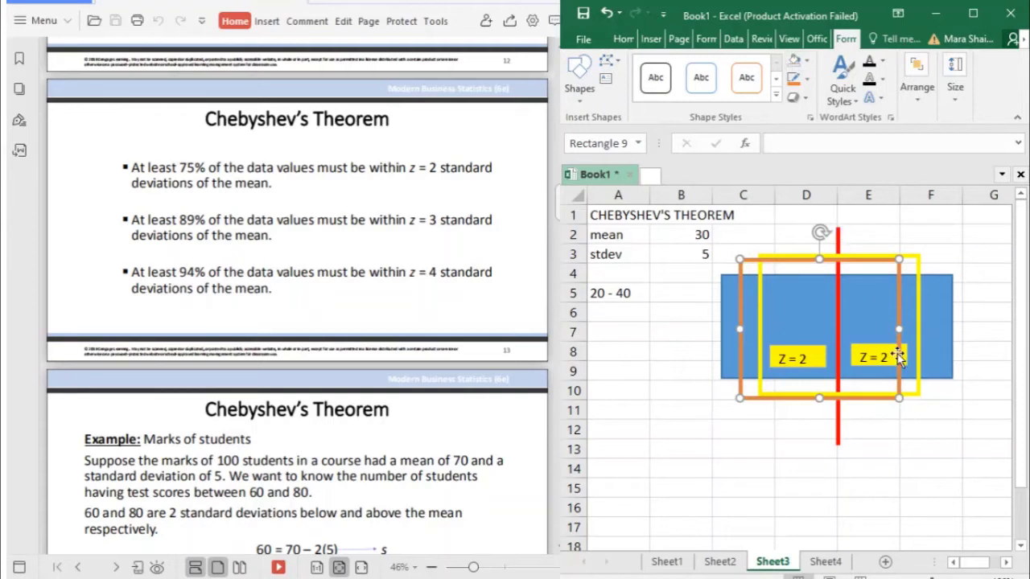
Step: Widen the orange rectangle rightward, raise its top and extend its bottom to row 11
drag(899, 329, 935, 322)
drag(839, 256, 841, 245)
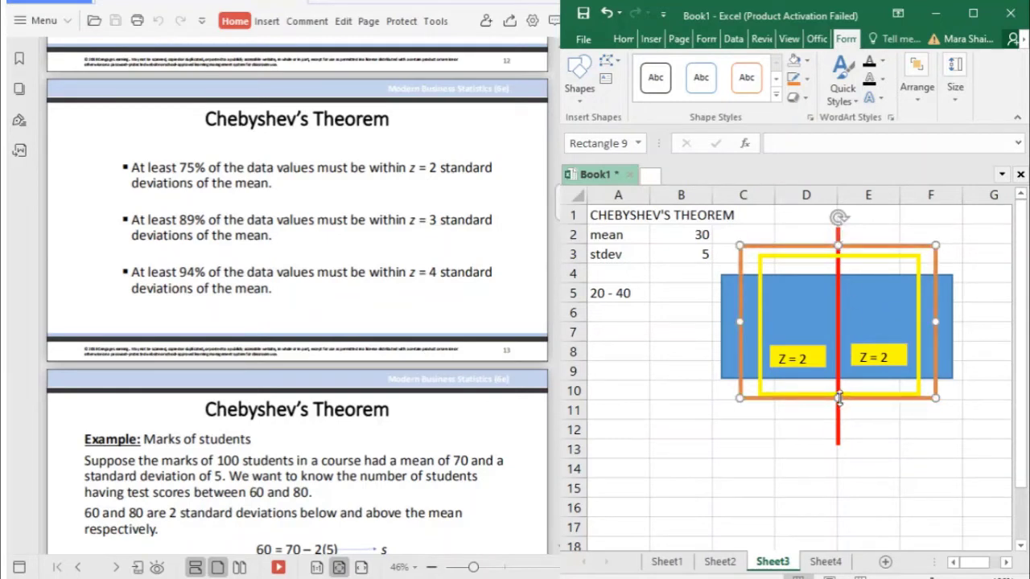
drag(839, 398, 838, 406)
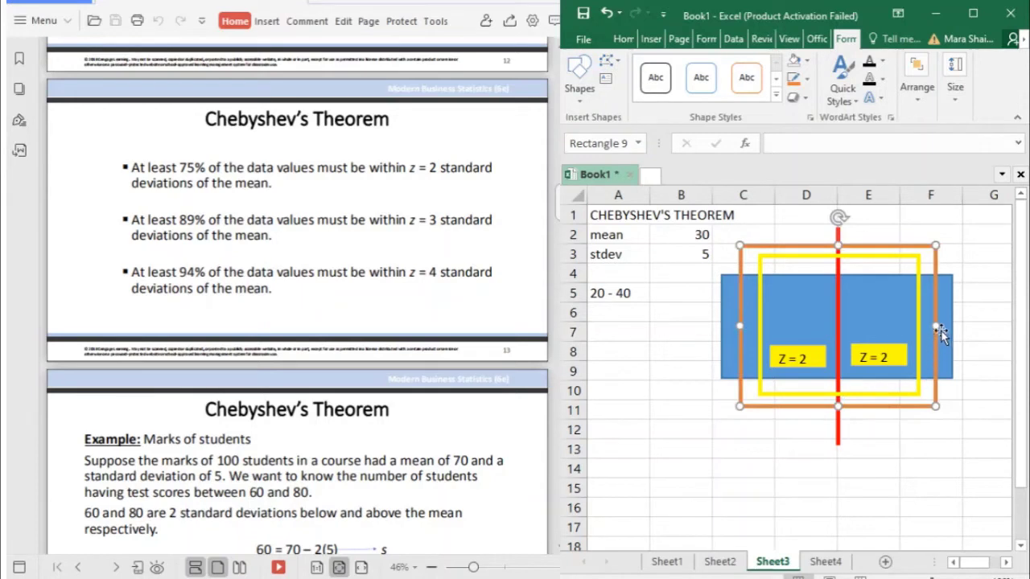
click(908, 453)
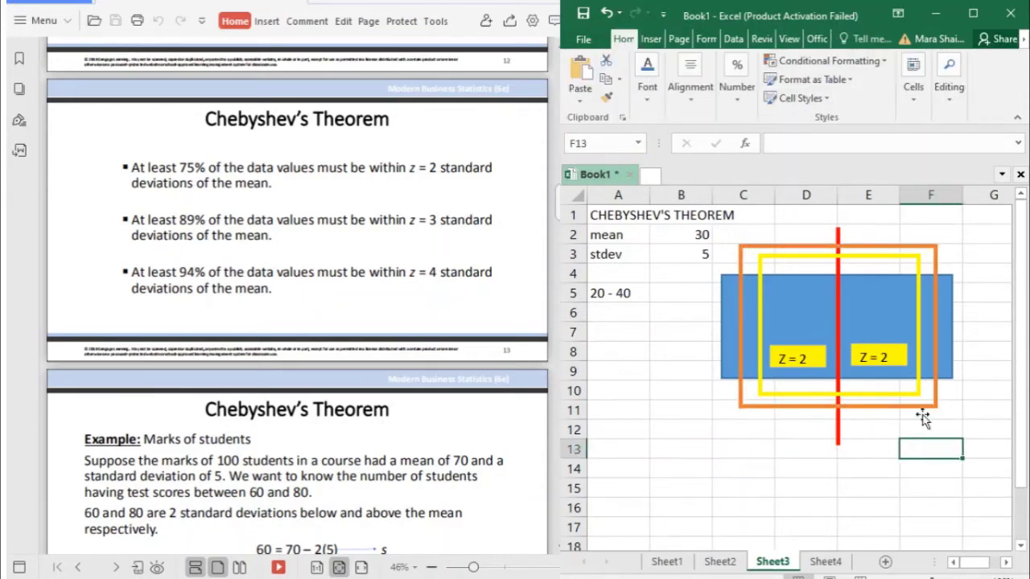
Step: Change the enlarged rectangle's outline colour to green
click(740, 278)
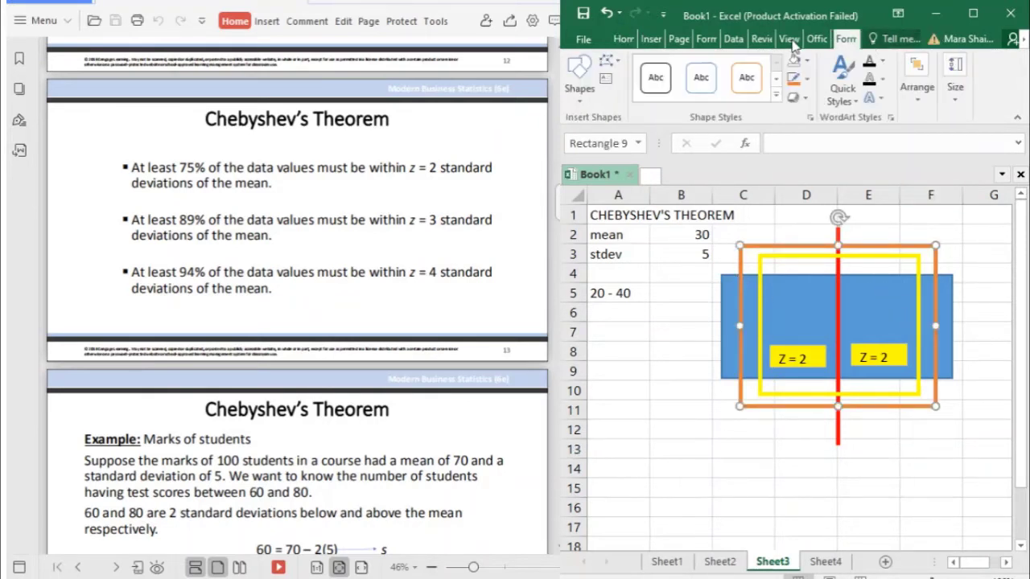
click(813, 83)
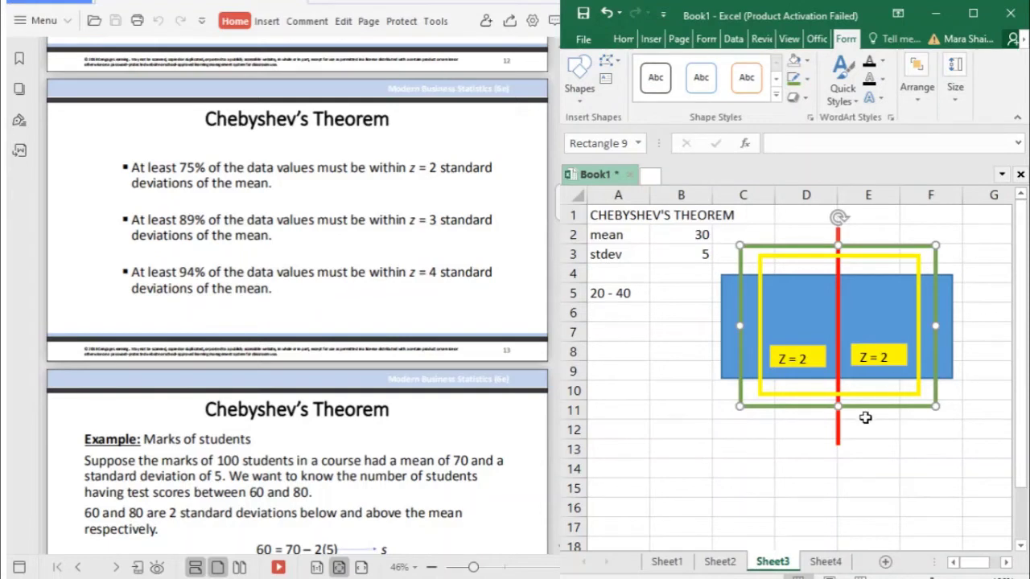
click(907, 458)
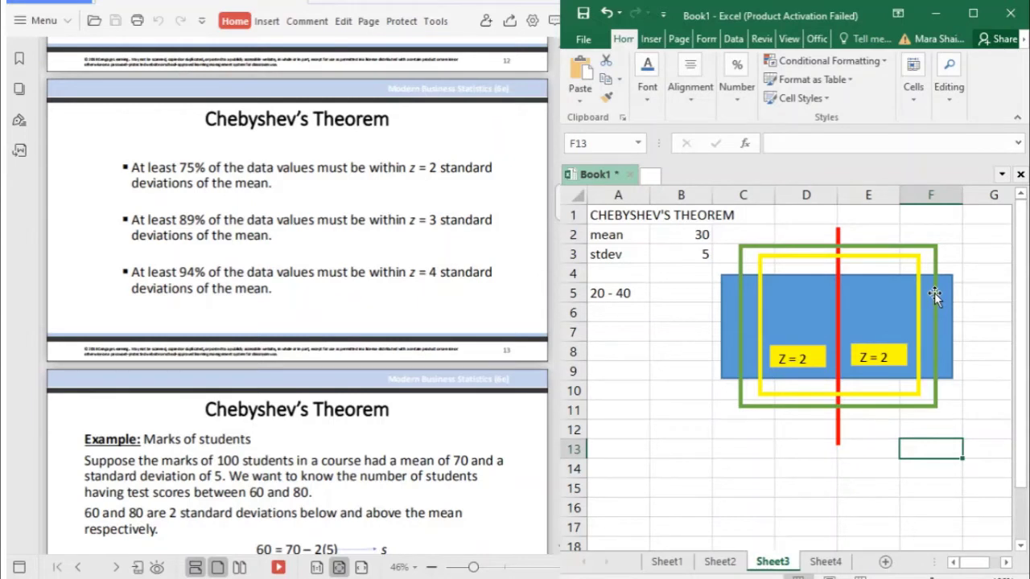
Step: Copy the left Z = 2 label below the band as a green-filled Z = 3 label
click(814, 348)
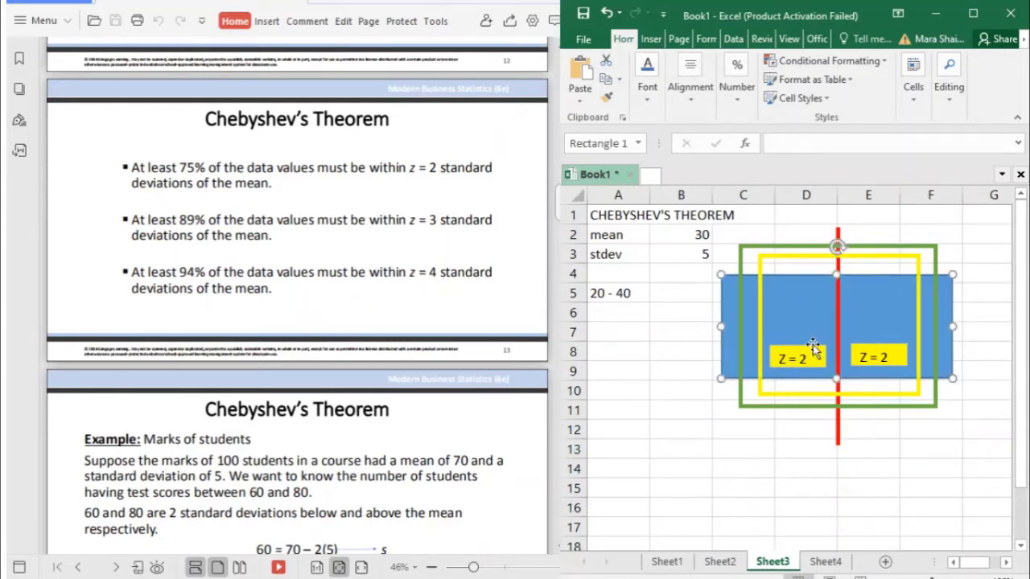
click(814, 354)
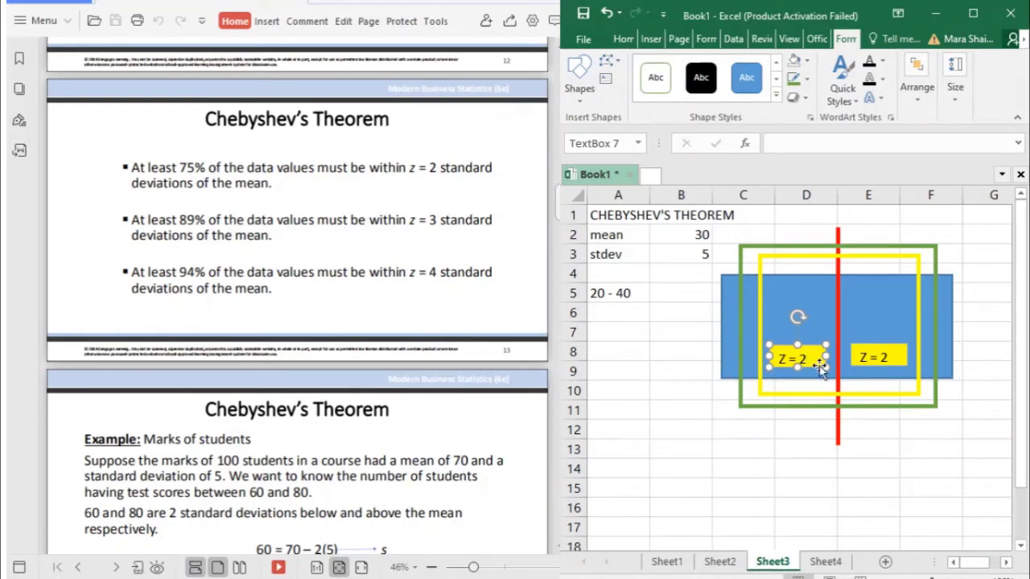
drag(821, 366, 809, 414)
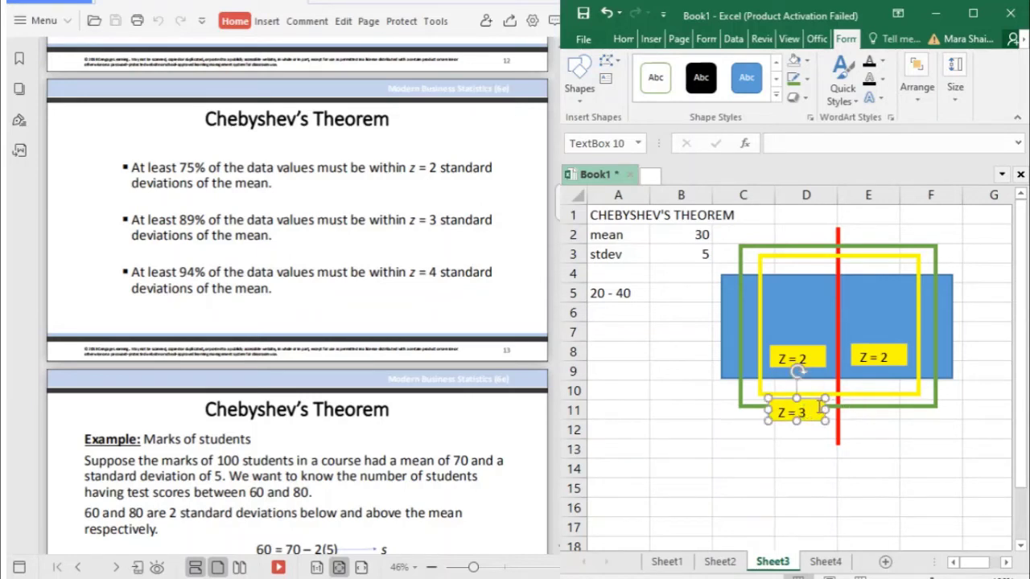
click(807, 62)
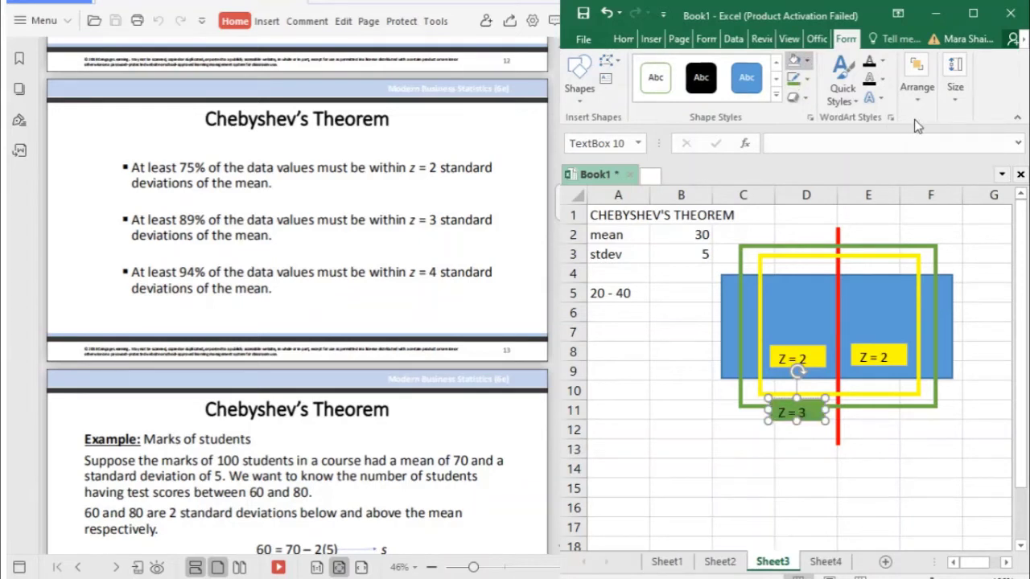
click(807, 431)
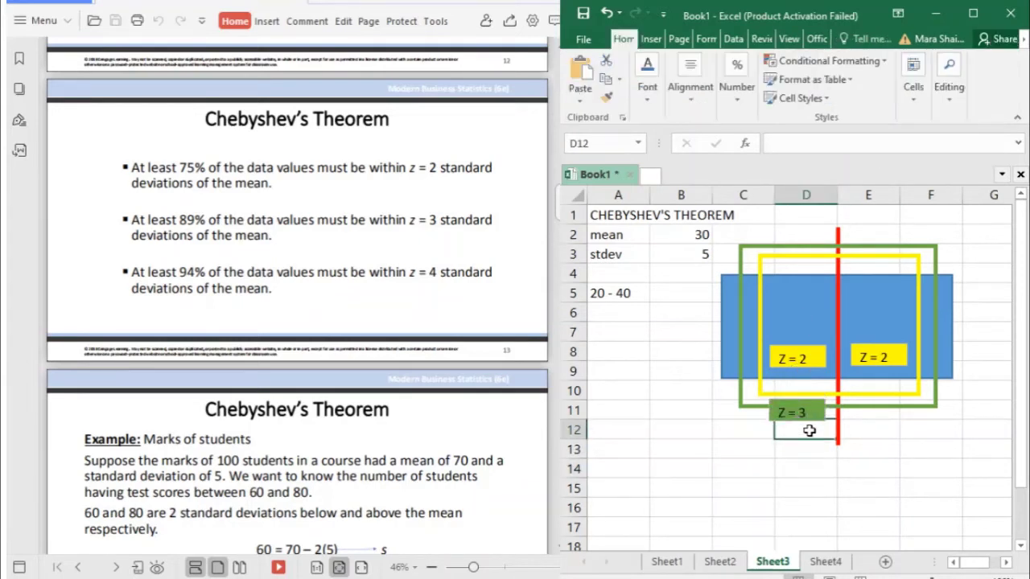
Step: Duplicate the green Z = 3 label to the right of the red line
click(805, 413)
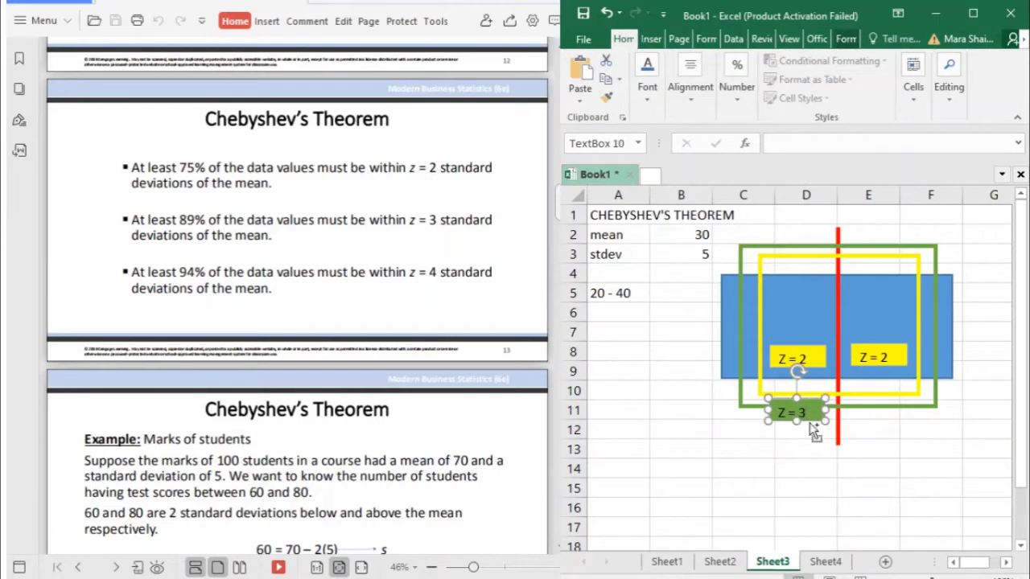
drag(810, 423, 888, 424)
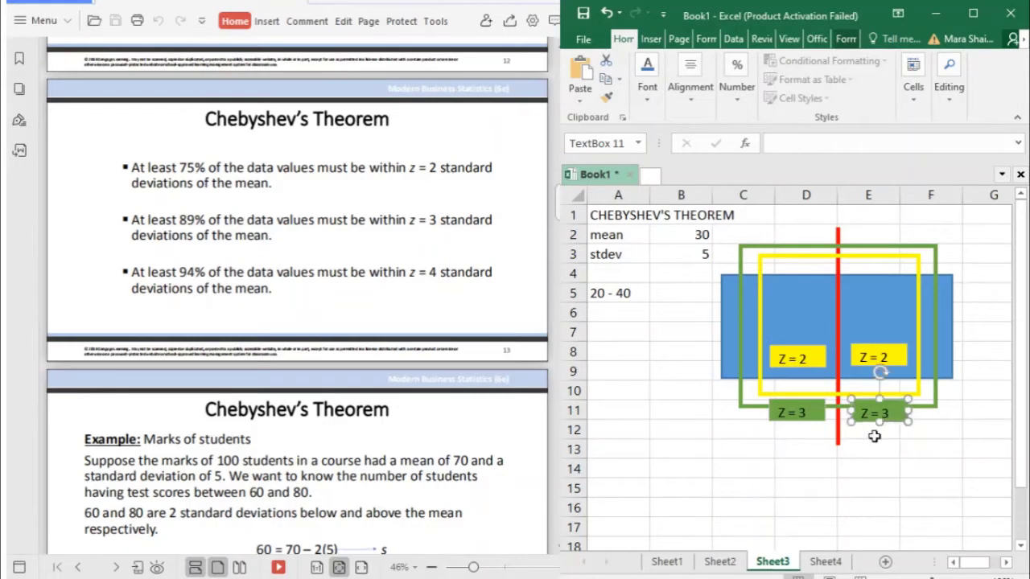
click(853, 469)
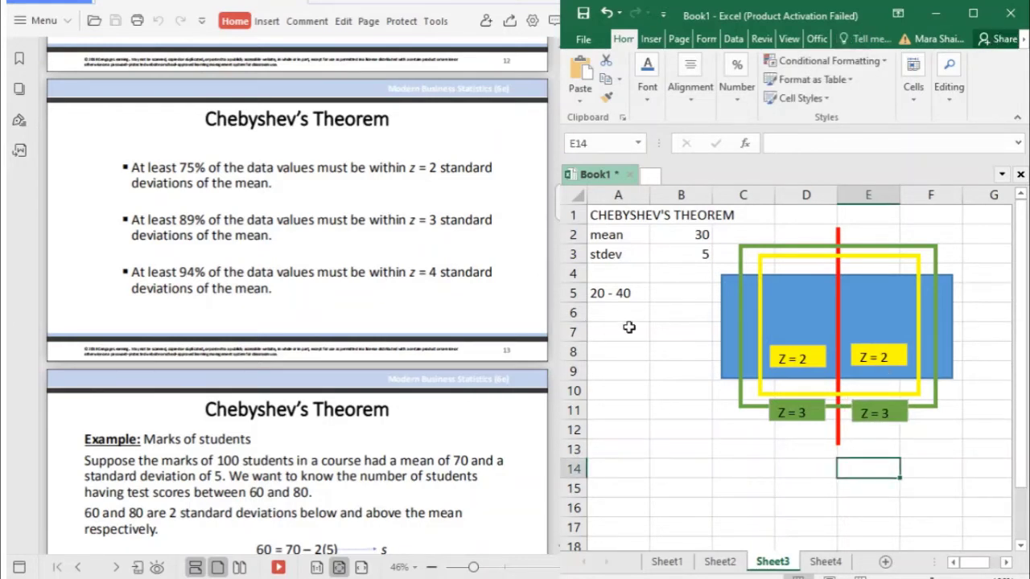
click(739, 325)
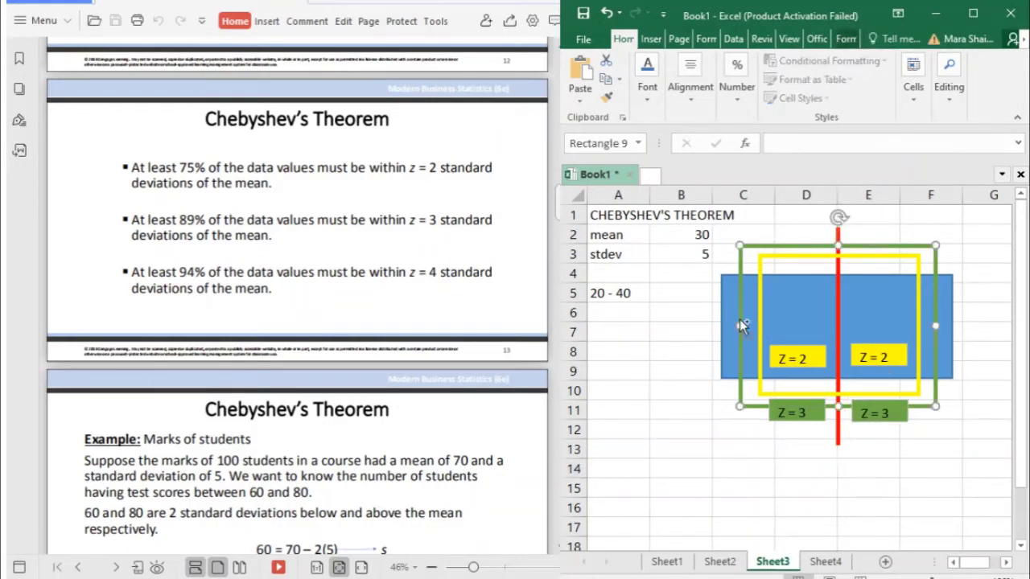
Step: Copy the green rectangle, widen it to the right, and give it a gold outline
drag(742, 325, 727, 296)
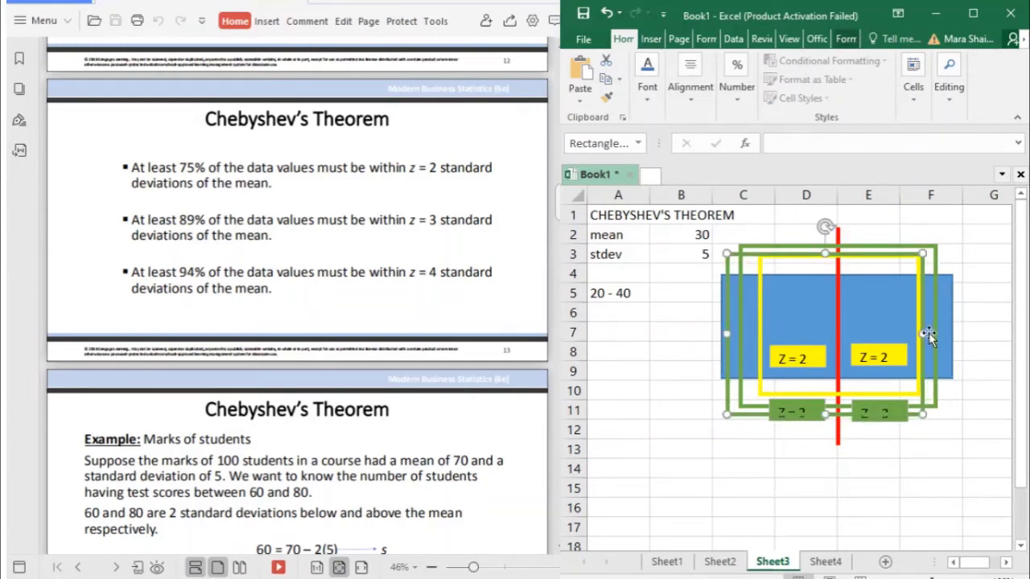
drag(923, 333, 947, 325)
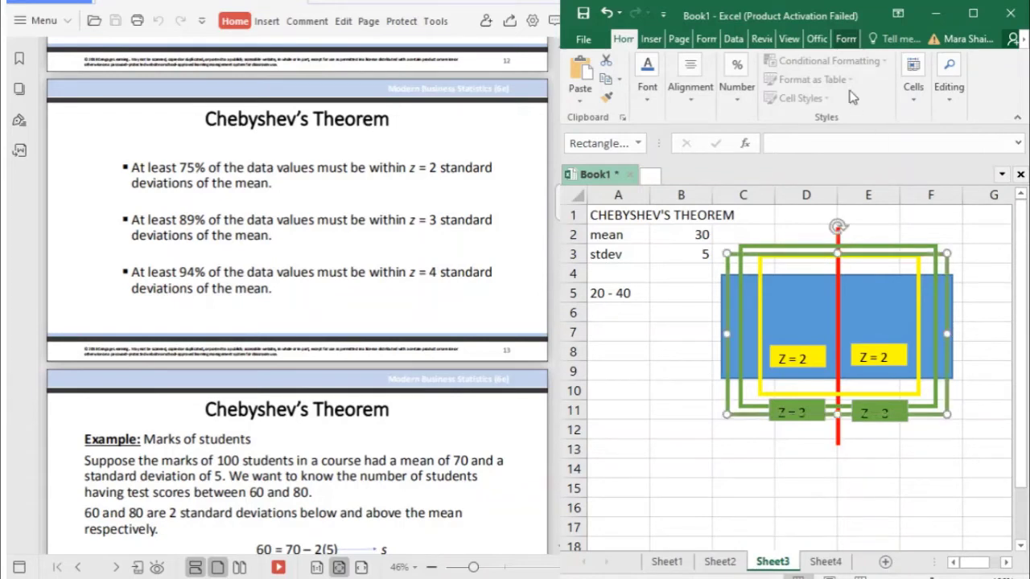
click(845, 39)
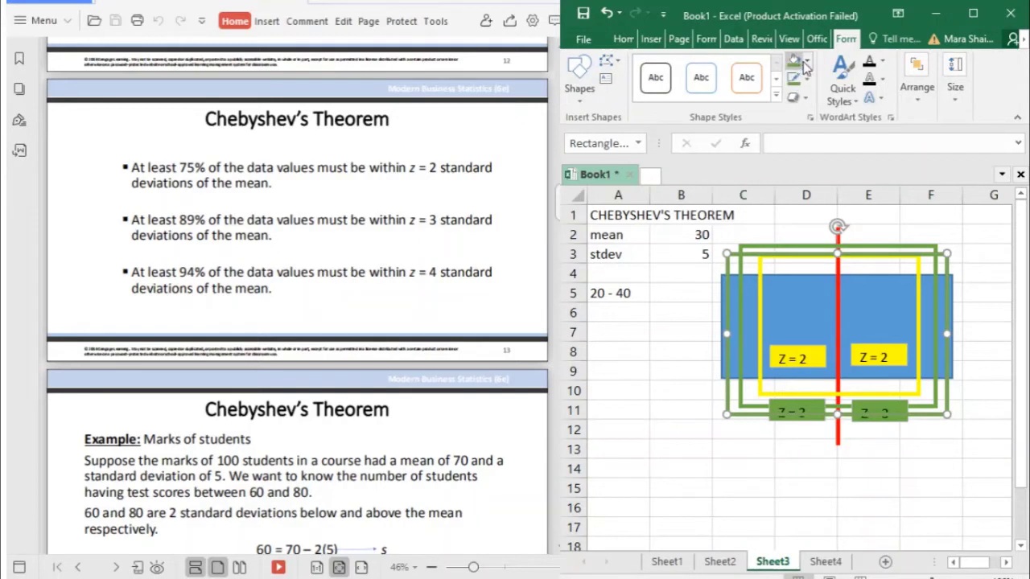
click(793, 78)
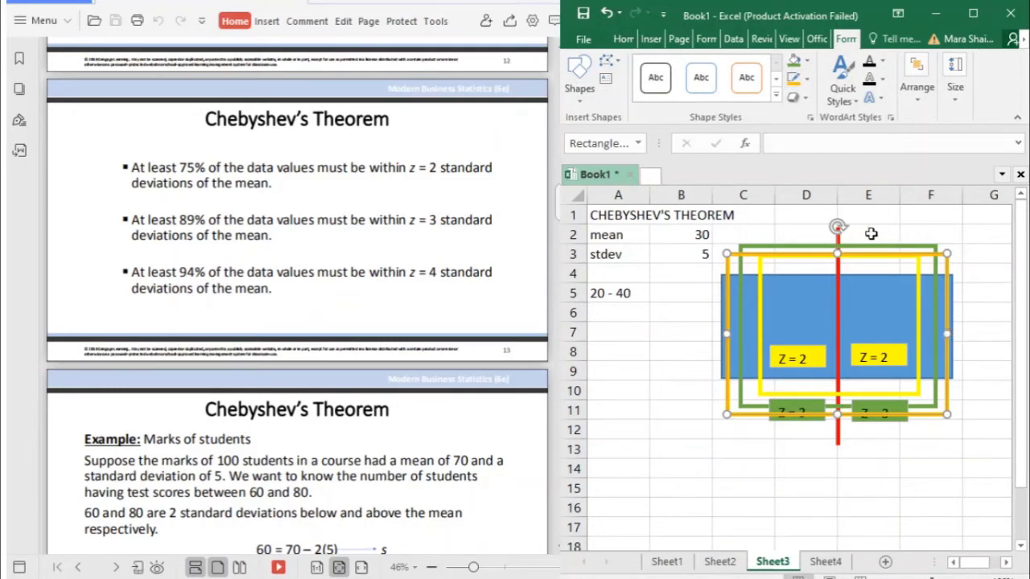
Step: Stretch the gold rectangle to span from row 2 down to row 12
drag(836, 254, 837, 234)
drag(836, 414, 836, 431)
click(885, 485)
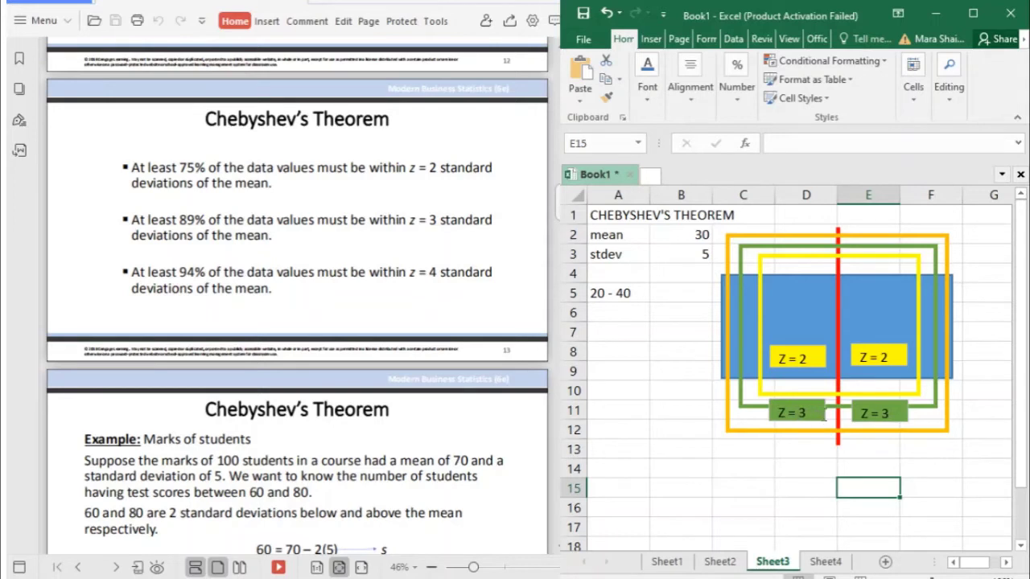
click(802, 419)
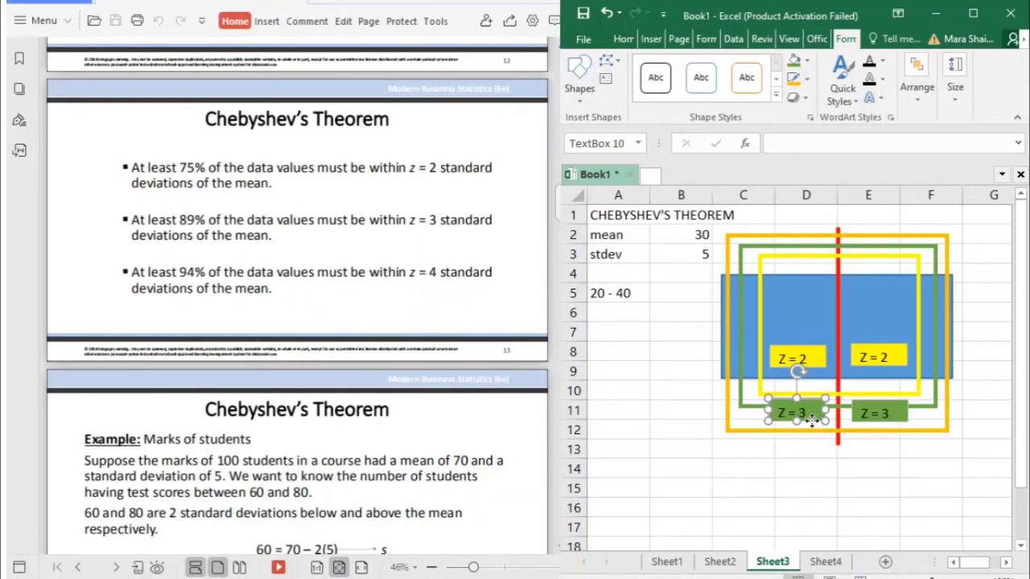
Step: Duplicate a Z = 3 label below the gold rectangle as an orange-filled Z = 4 label
key(ctrl+d)
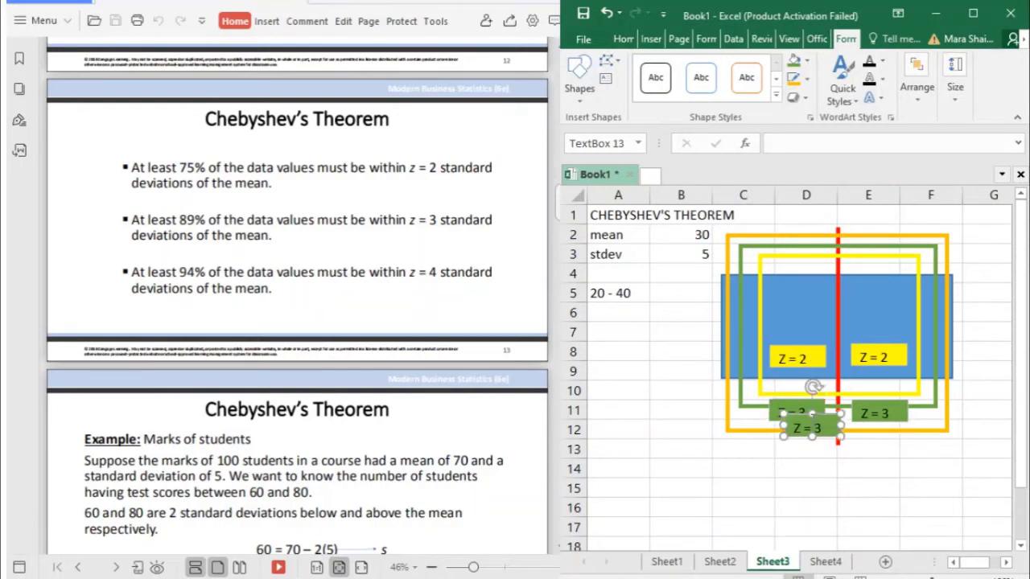
drag(825, 438, 811, 458)
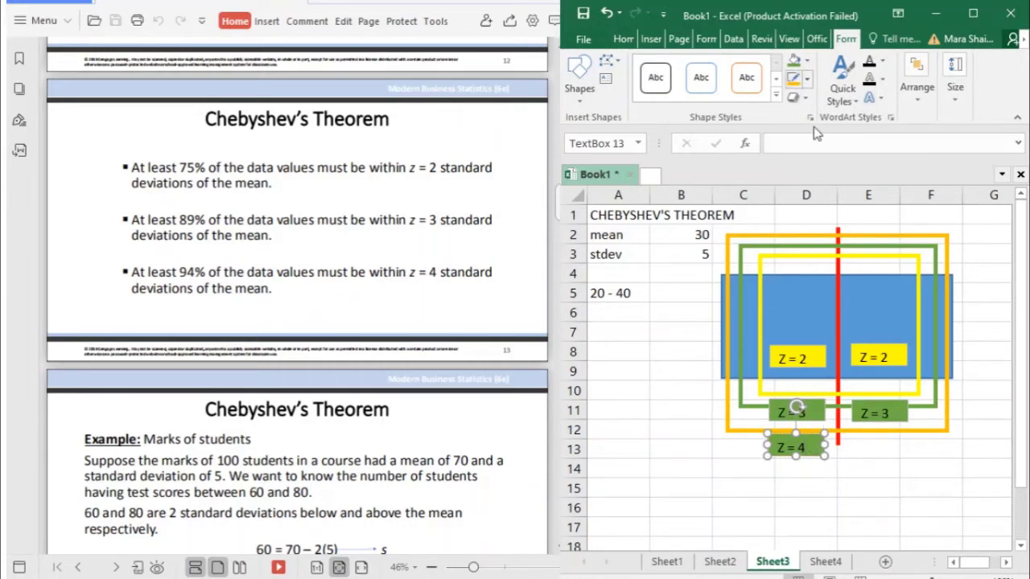
click(809, 59)
click(791, 496)
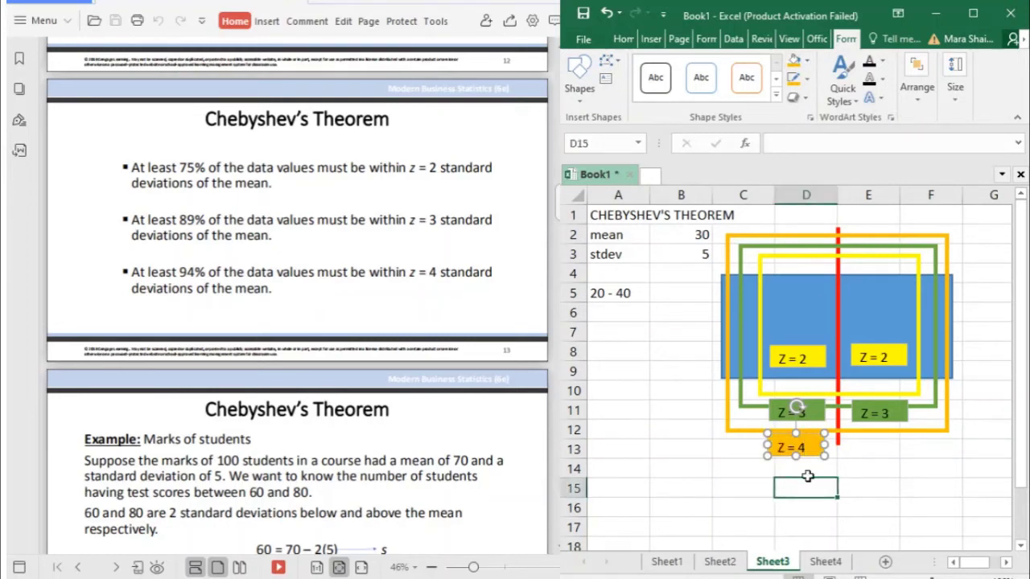
Step: Copy the orange Z = 4 label right of the red line and align both
click(814, 460)
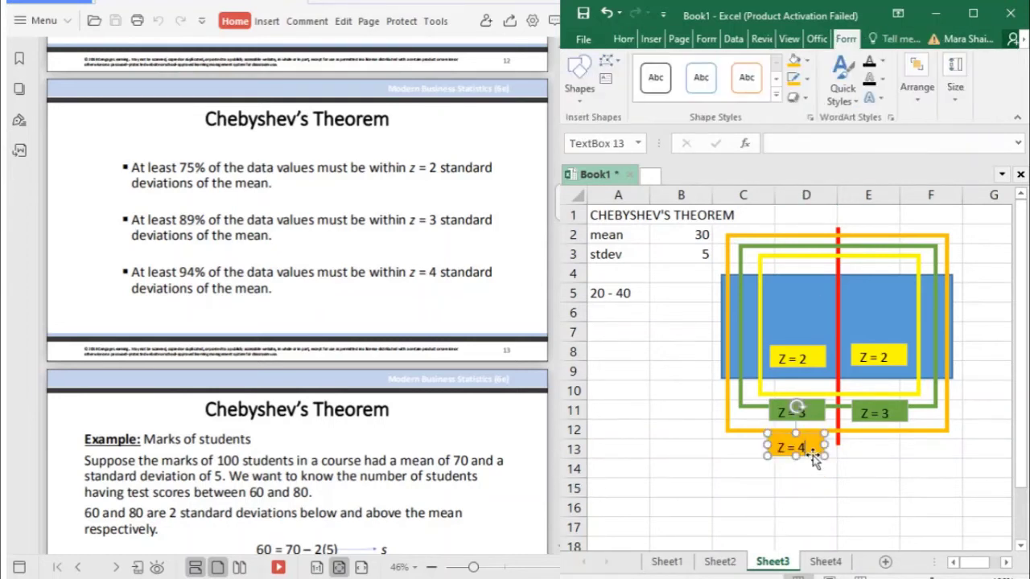
key(ctrl+d)
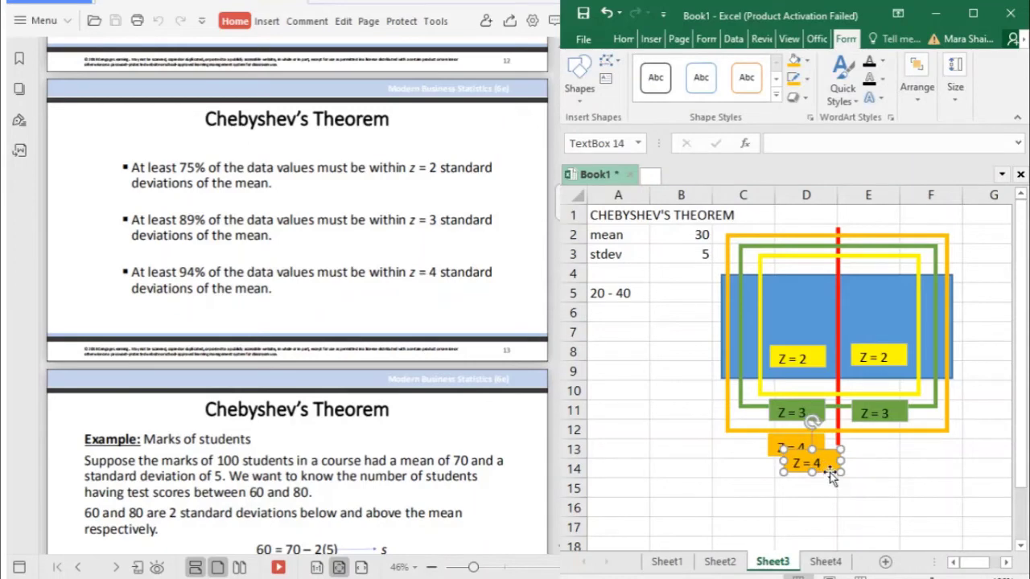
drag(816, 465, 898, 450)
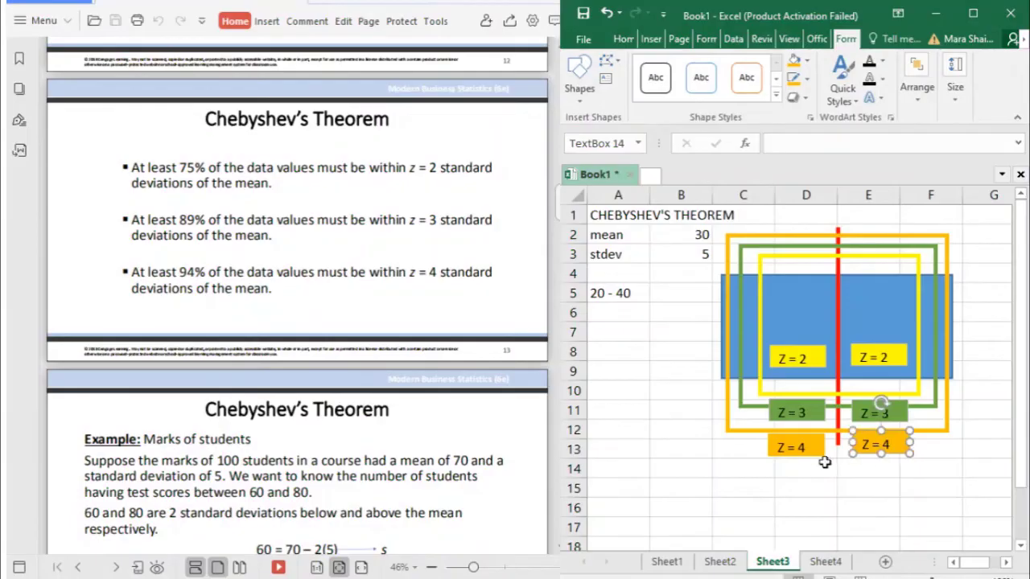
drag(812, 452, 809, 449)
click(869, 487)
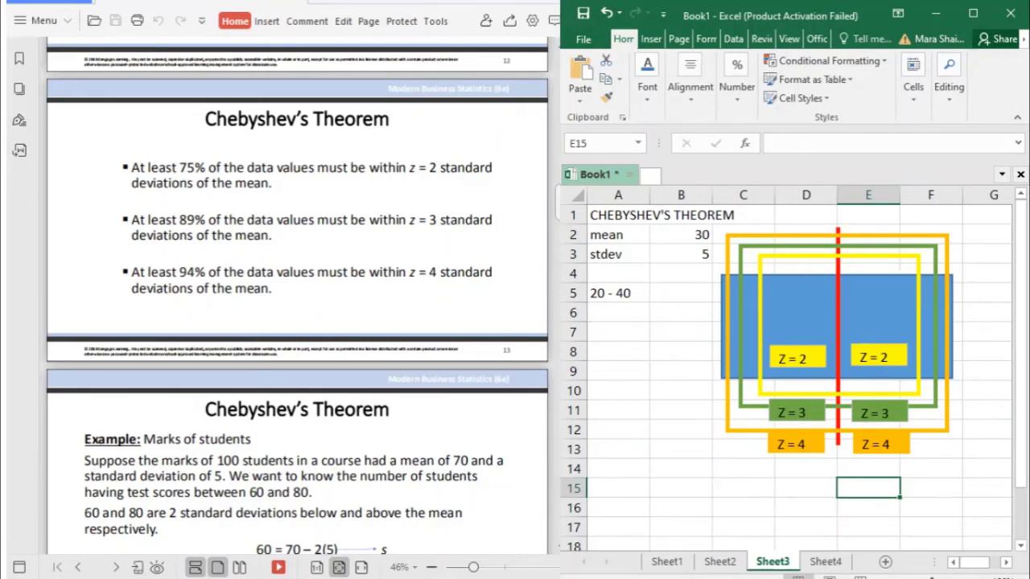
Step: Scroll the PDF slides to slide 14, 'Example: Marks of students'
scroll(333, 226, up, 8)
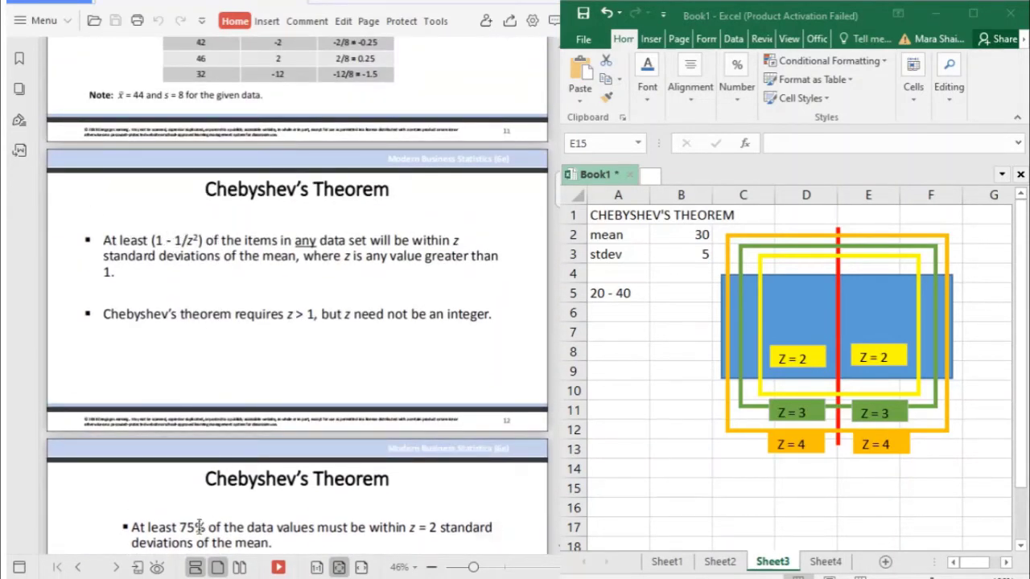
scroll(215, 470, down, 3)
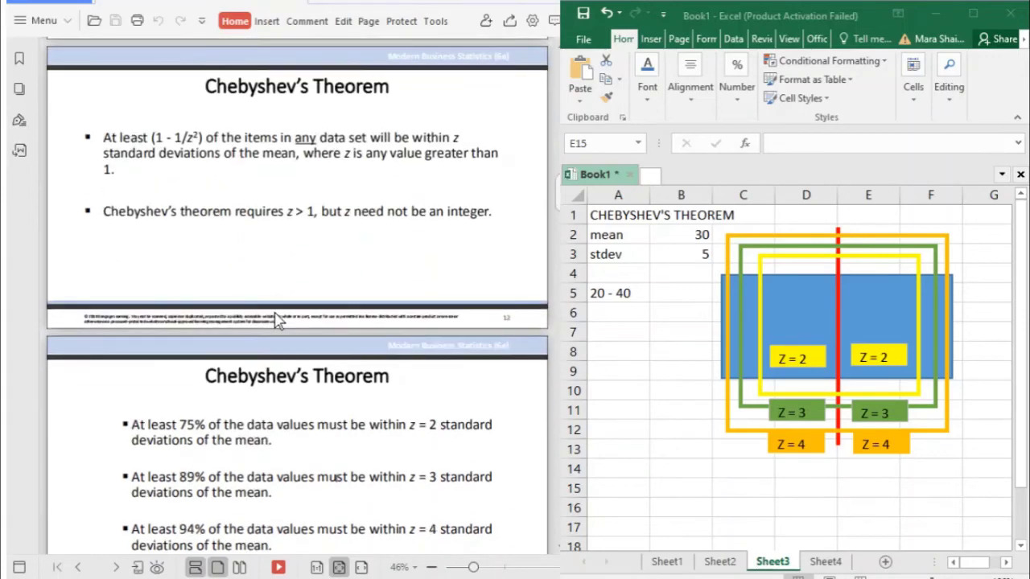
scroll(276, 319, down, 2)
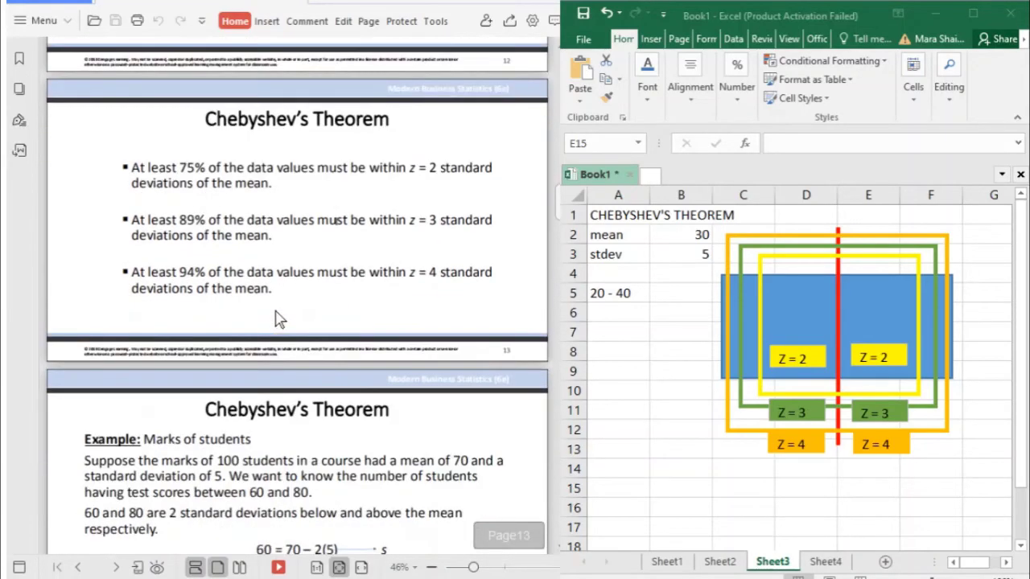
scroll(276, 318, up, 1)
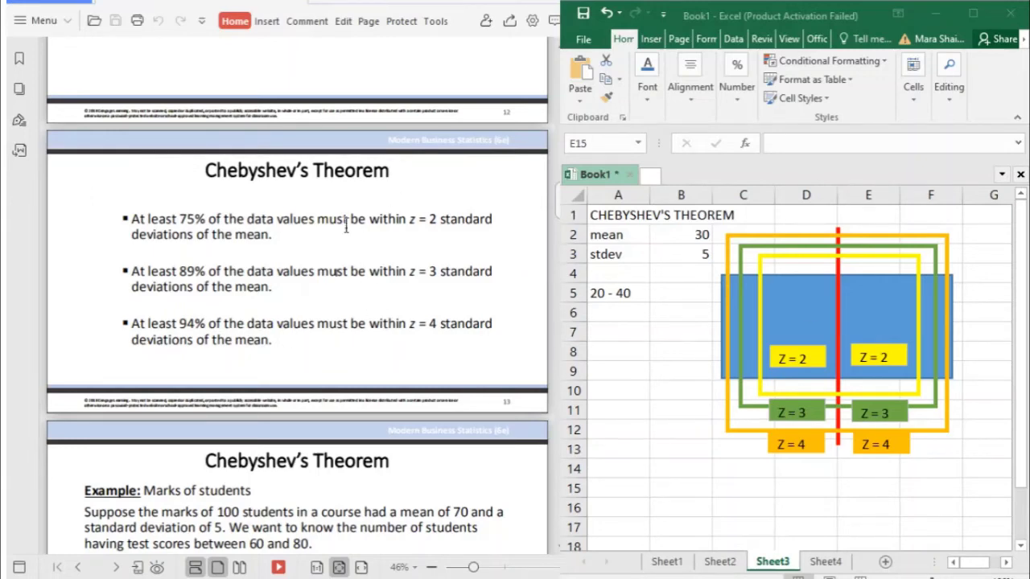
scroll(350, 250, down, 3)
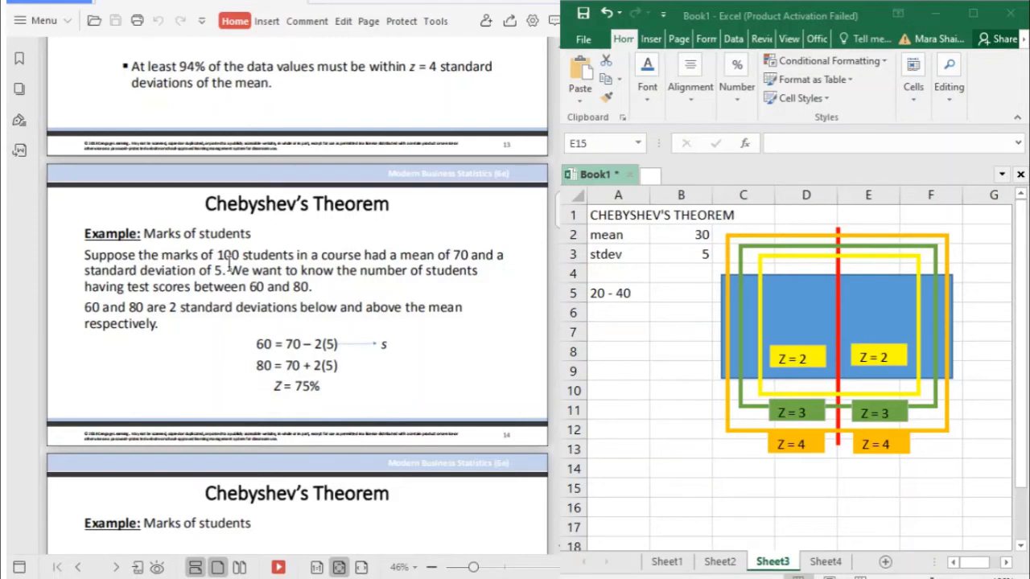
Step: Enter mean 70 in B2 and the score range 60-80 in A5
click(694, 235)
text(70)
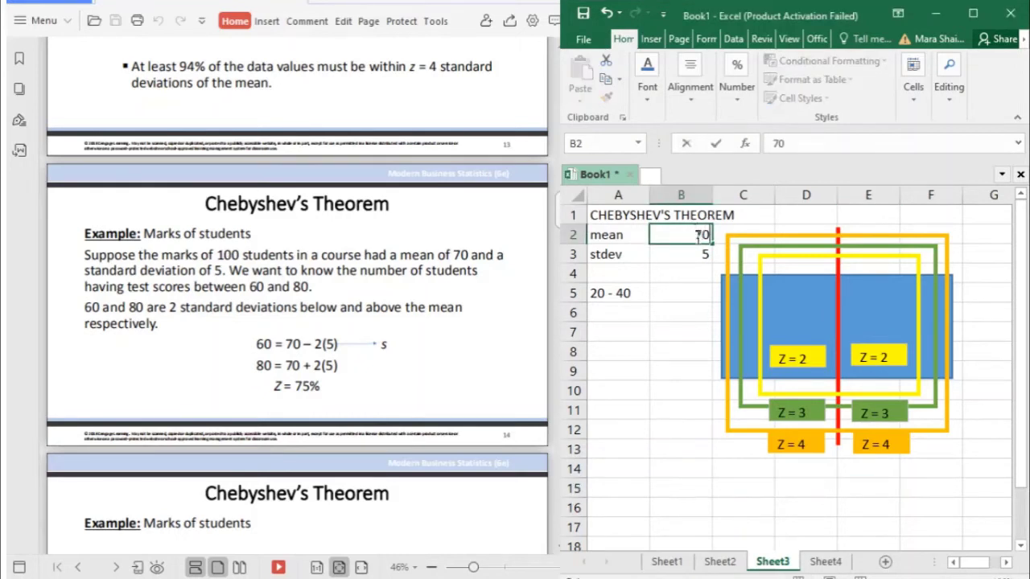
click(690, 277)
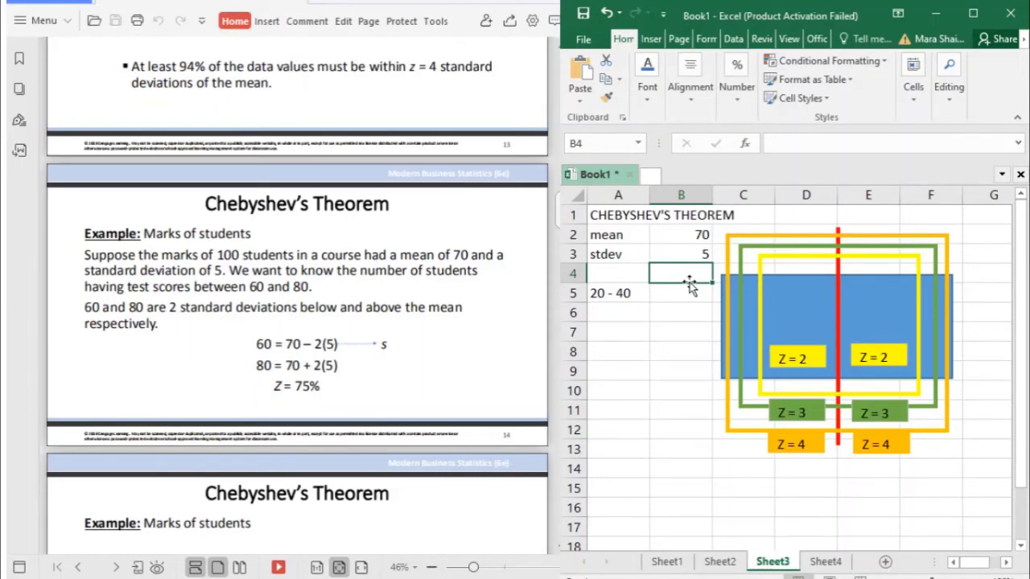
click(622, 295)
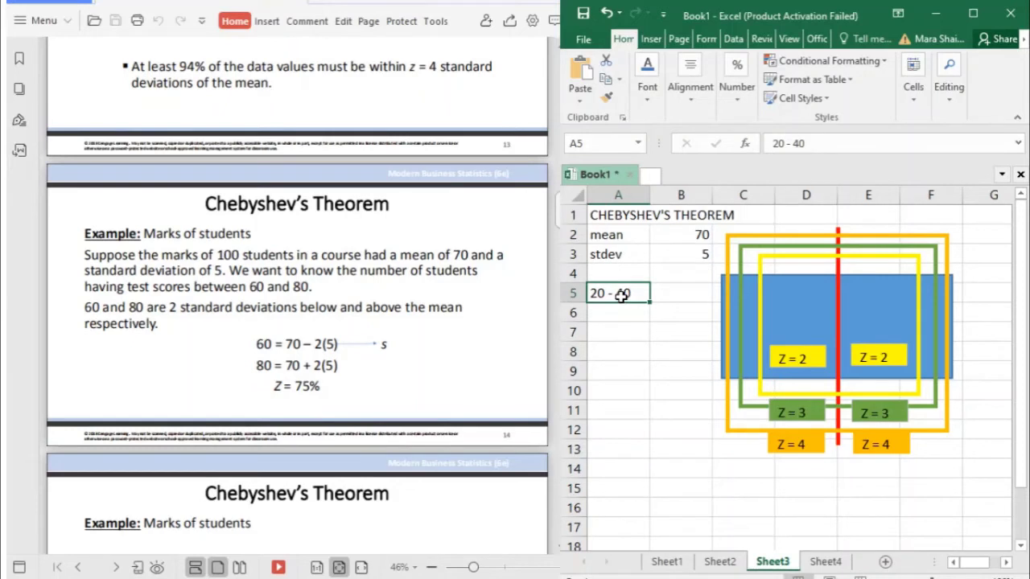
text(60-8)
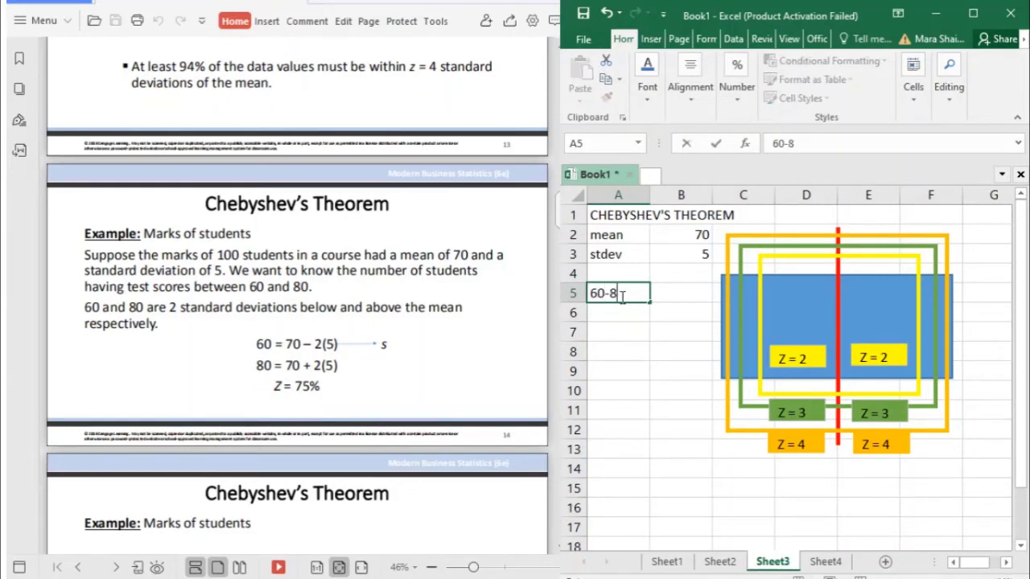
text(0)
key(Return)
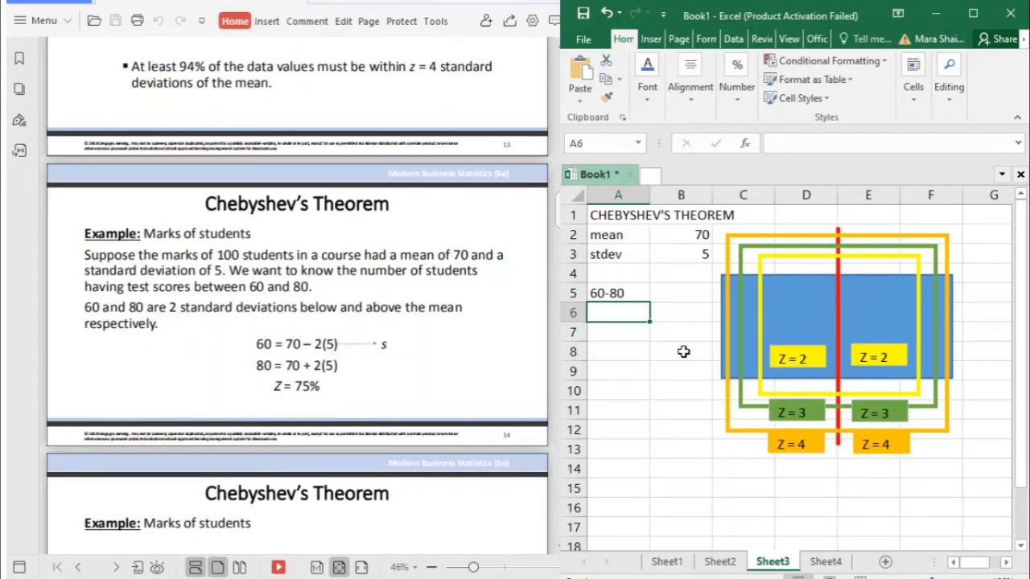
click(615, 335)
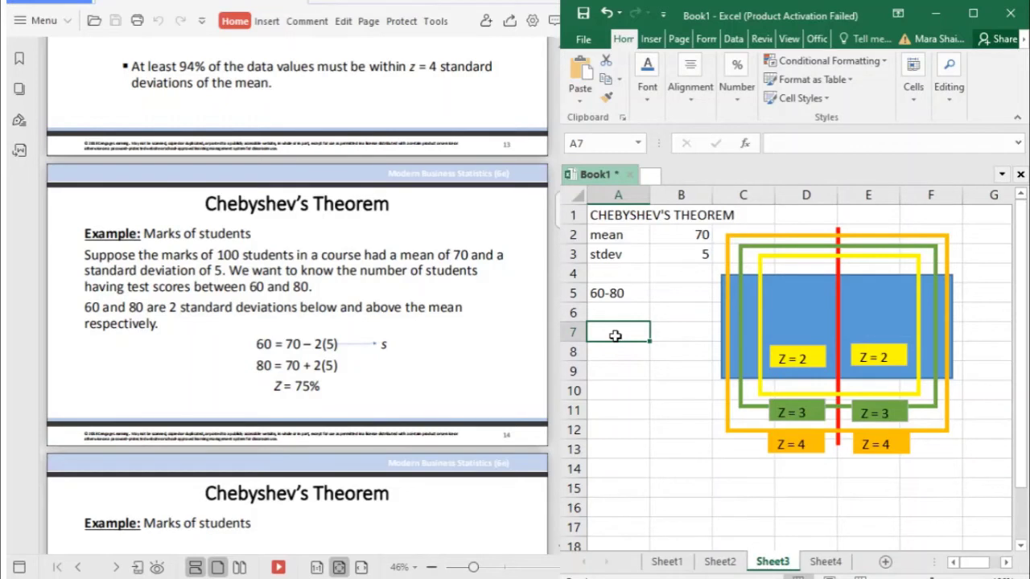
scroll(616, 335, down, 2)
scroll(615, 336, up, 2)
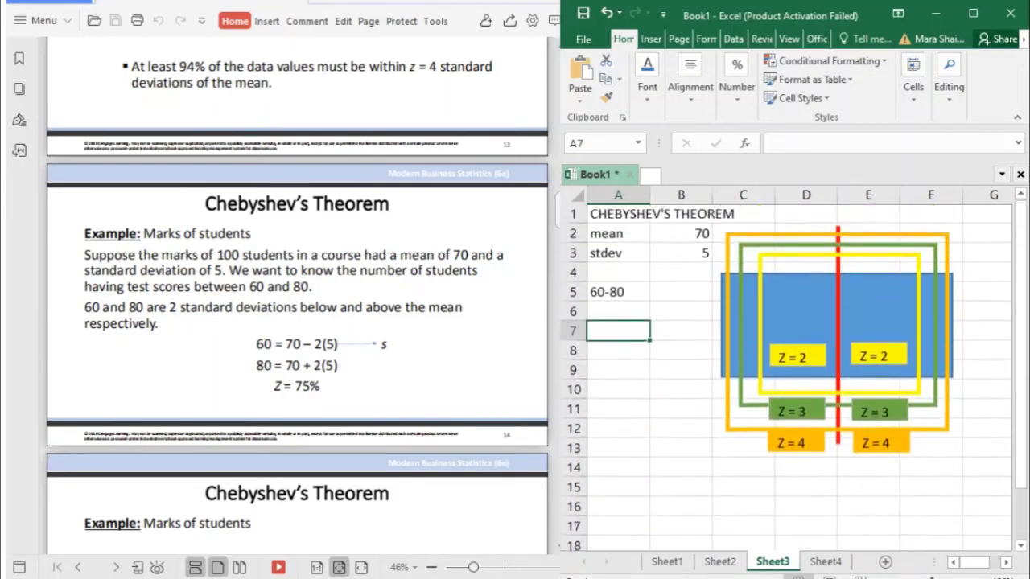
click(352, 405)
scroll(351, 404, down, 3)
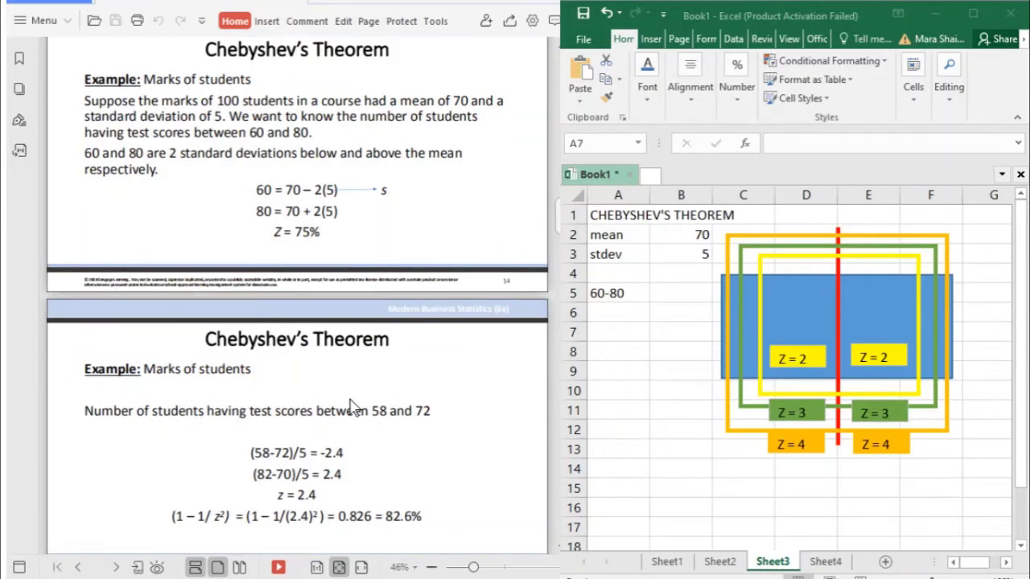
scroll(426, 391, up, 1)
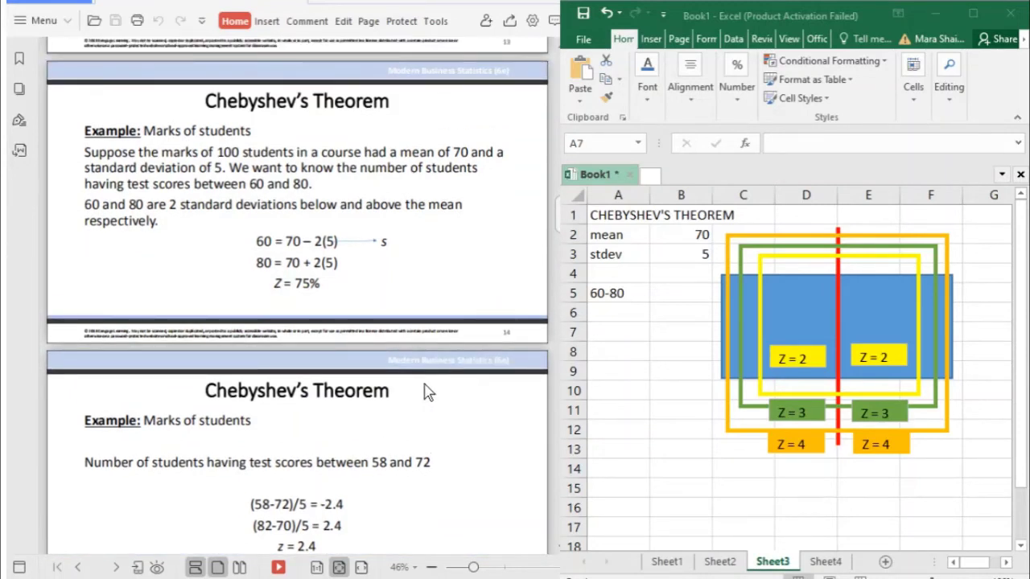
click(601, 294)
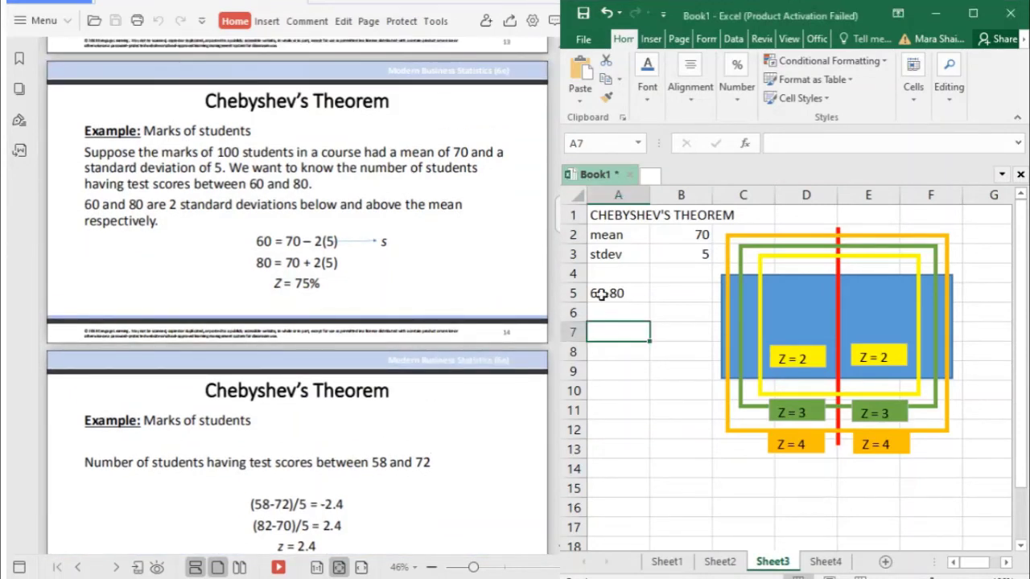
click(602, 294)
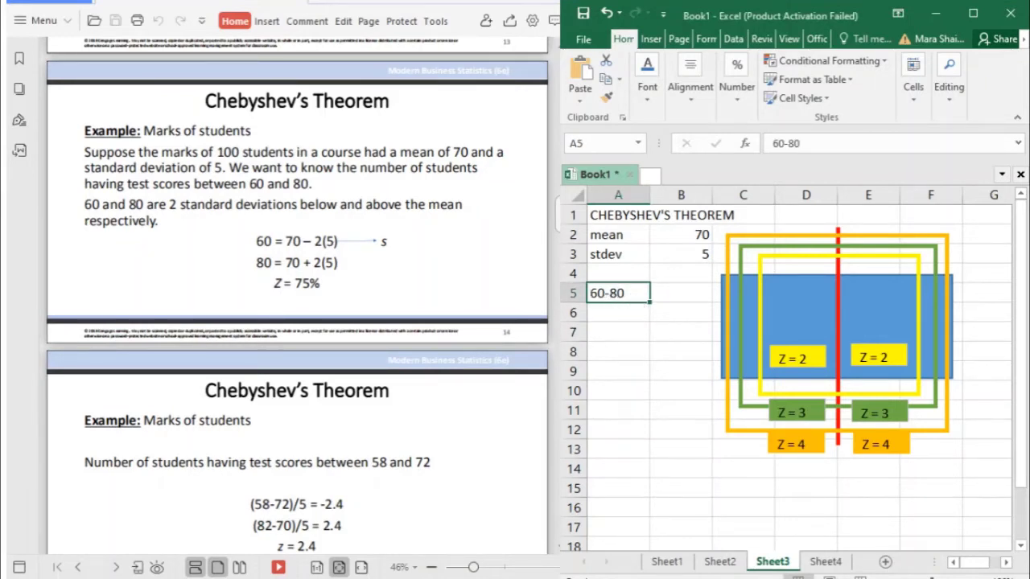
click(471, 305)
scroll(470, 307, up, 10)
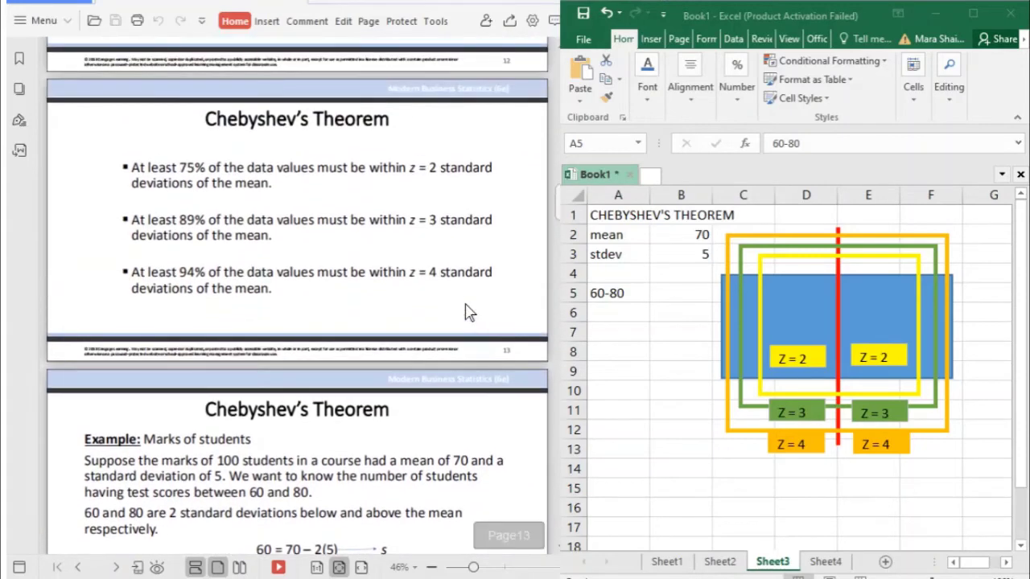
scroll(469, 312, up, 1)
scroll(470, 312, down, 1)
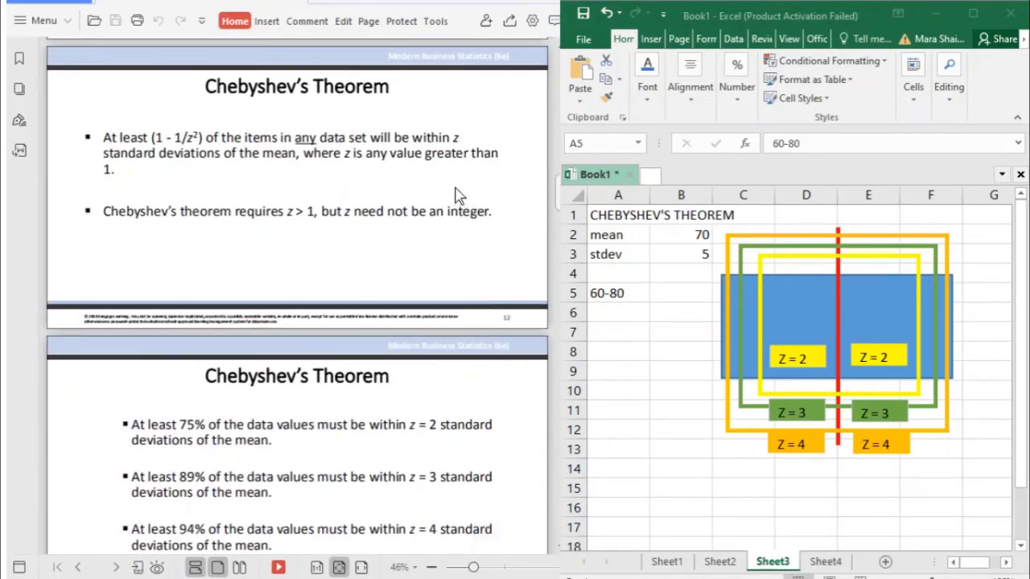
scroll(443, 230, down, 6)
scroll(440, 230, down, 1)
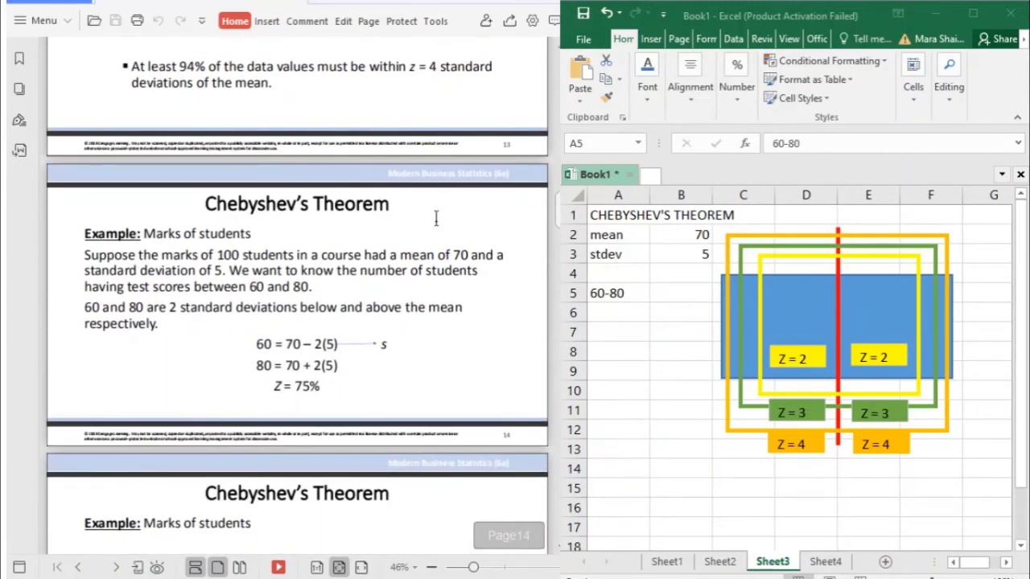
scroll(441, 230, up, 1)
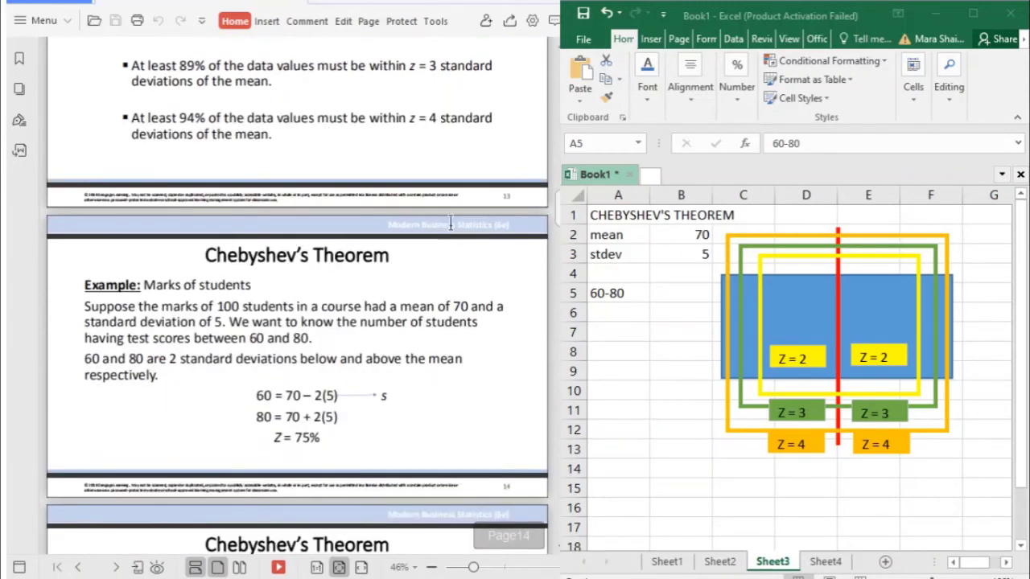
click(622, 316)
click(620, 294)
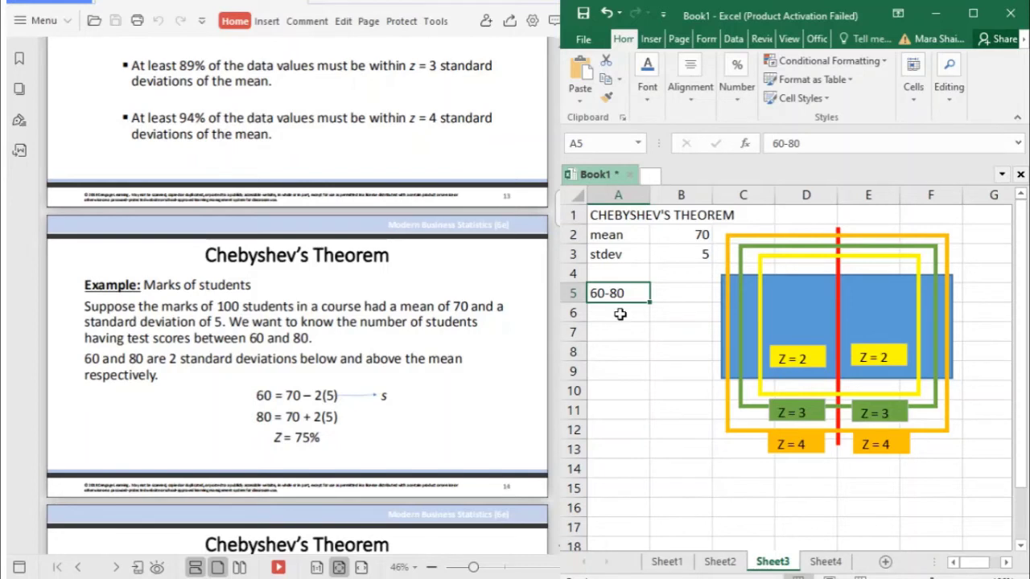
click(618, 333)
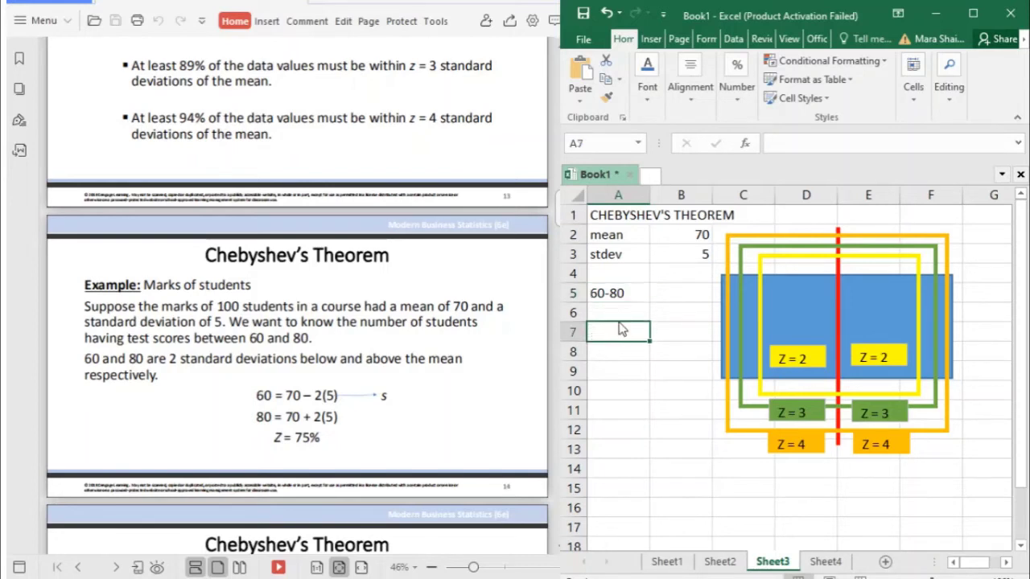
click(625, 308)
click(619, 330)
click(622, 356)
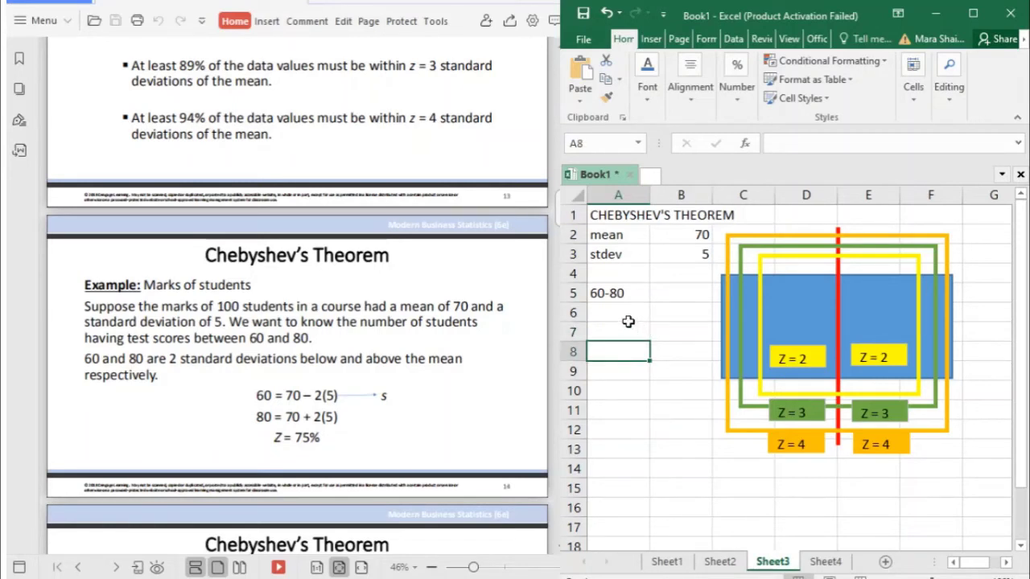
Step: Enter the scores 60 in A5 and 80 in A6
click(625, 317)
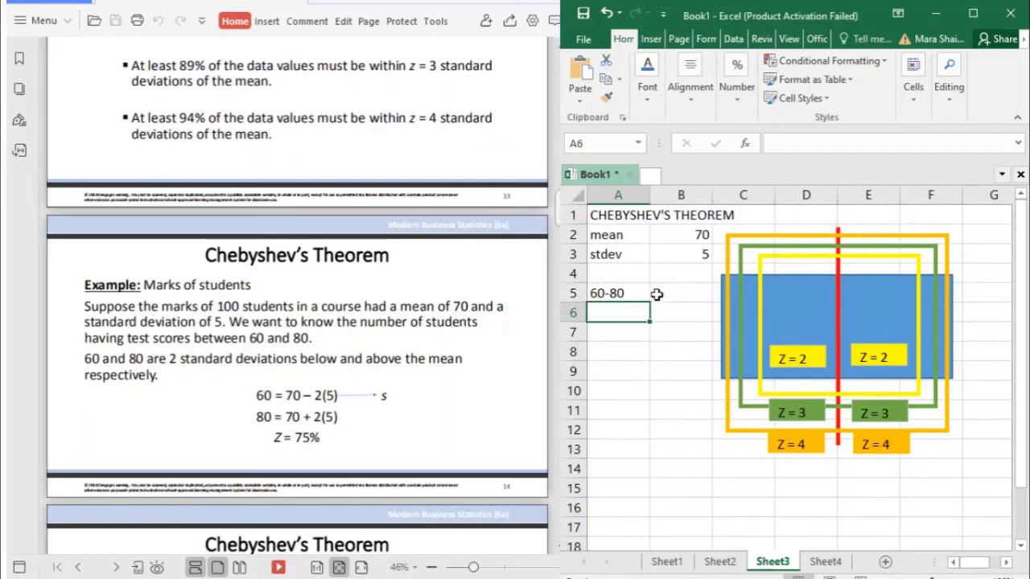
click(616, 295)
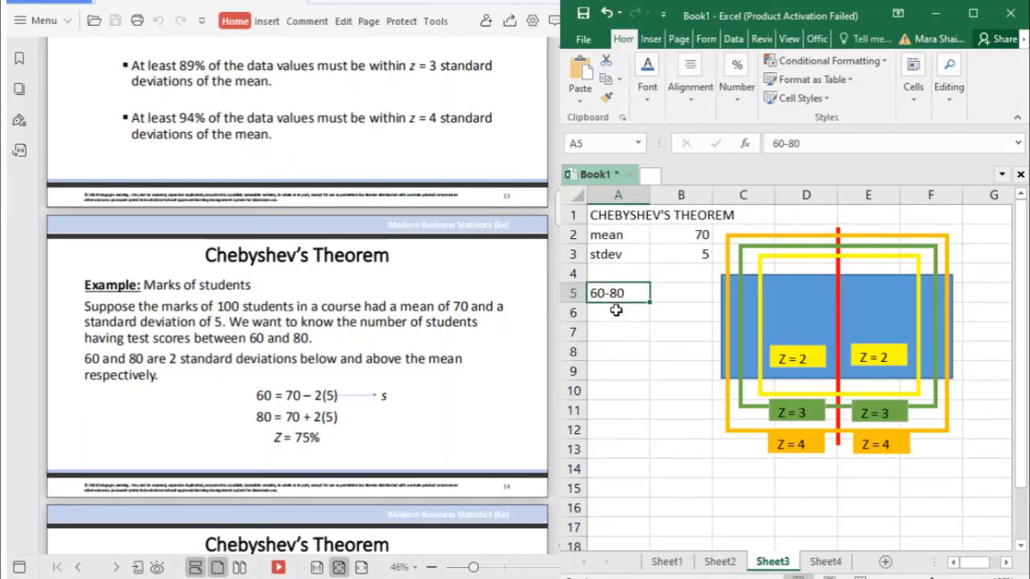
click(612, 337)
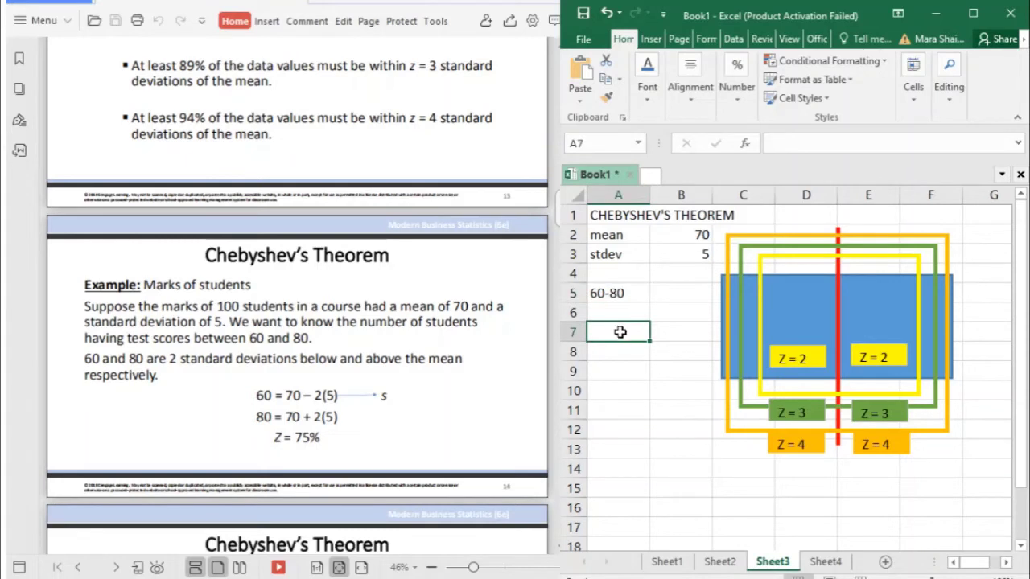
click(613, 297)
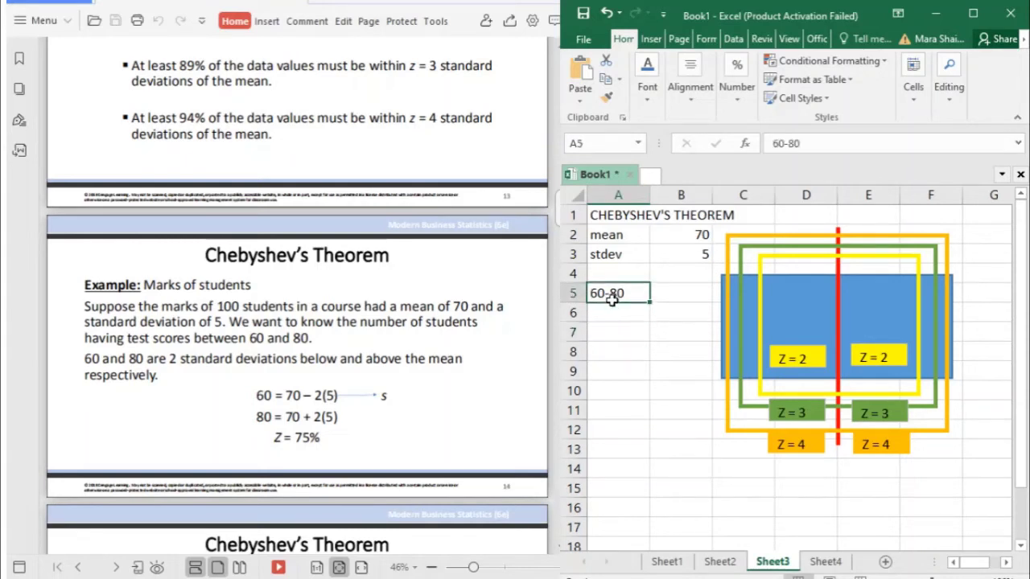
text(60)
key(Return)
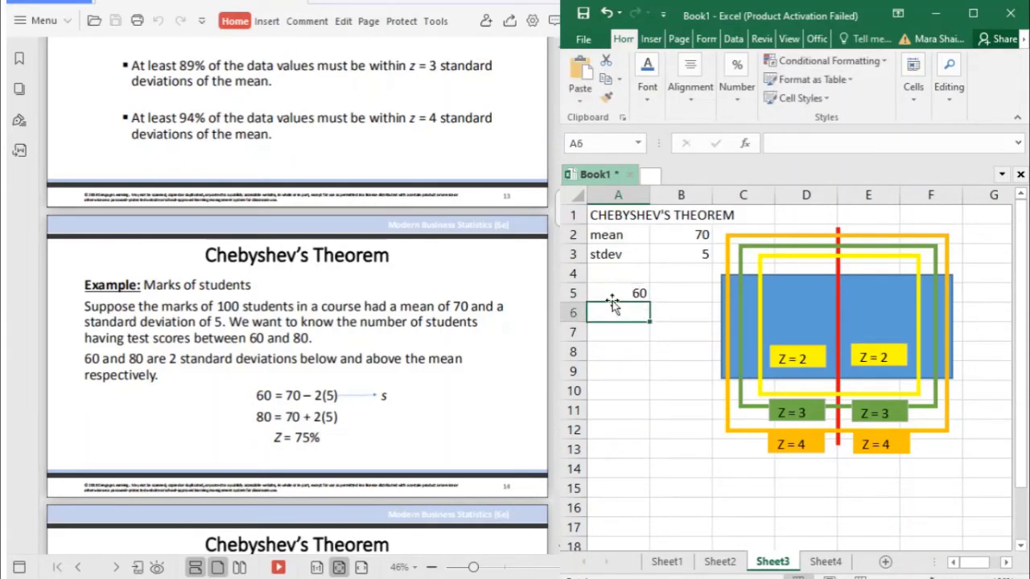
text(80)
key(Return)
Step: Clear A6's date-formatted value and paste A5's plain 60 into it
click(617, 313)
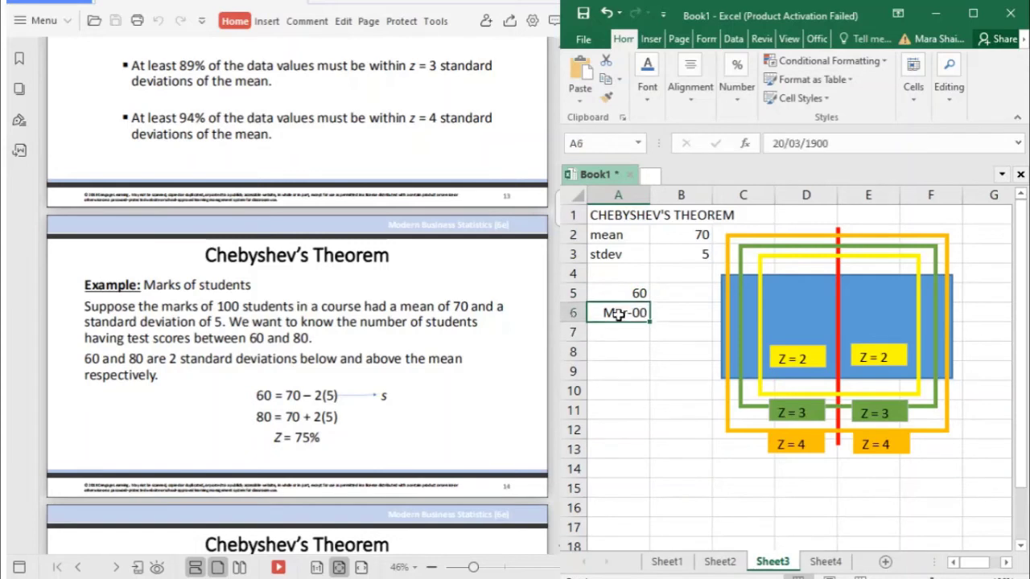
key(Delete)
click(617, 293)
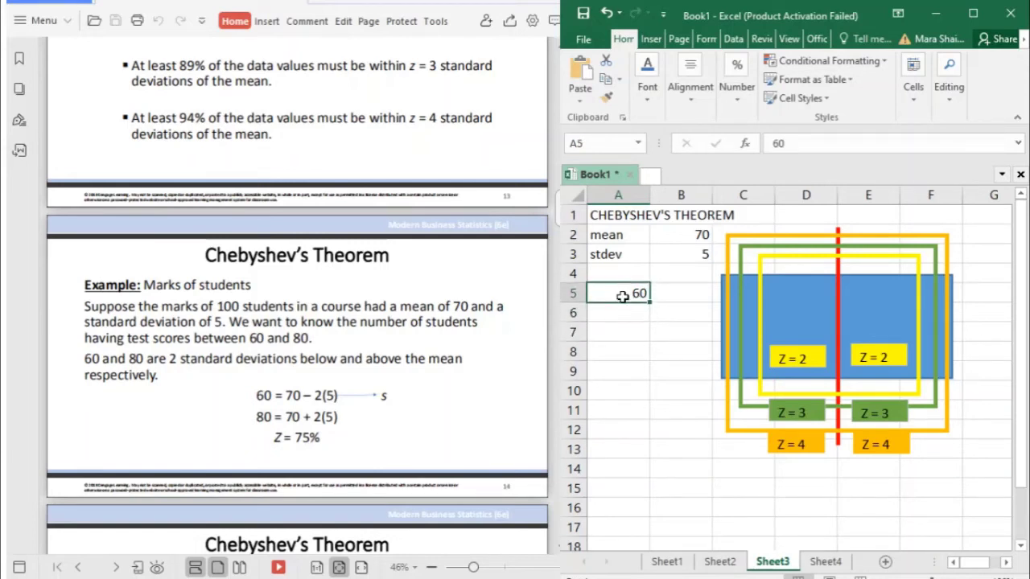
key(ctrl+c)
click(622, 318)
key(ctrl+v)
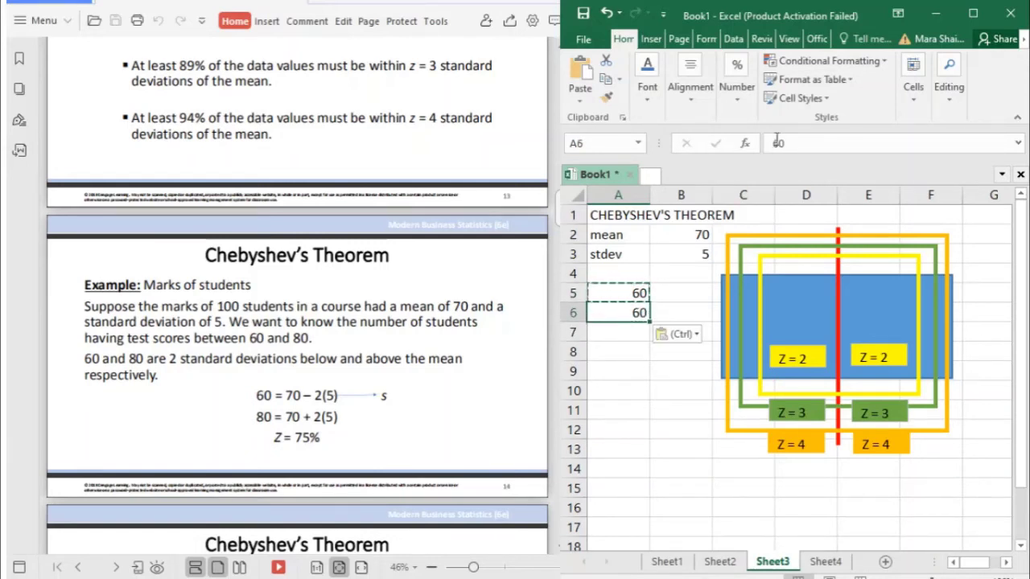
Step: Edit A6's value to 80 and begin a formula in B5
click(775, 143)
key(BackSpace)
text(9)
key(BackSpace)
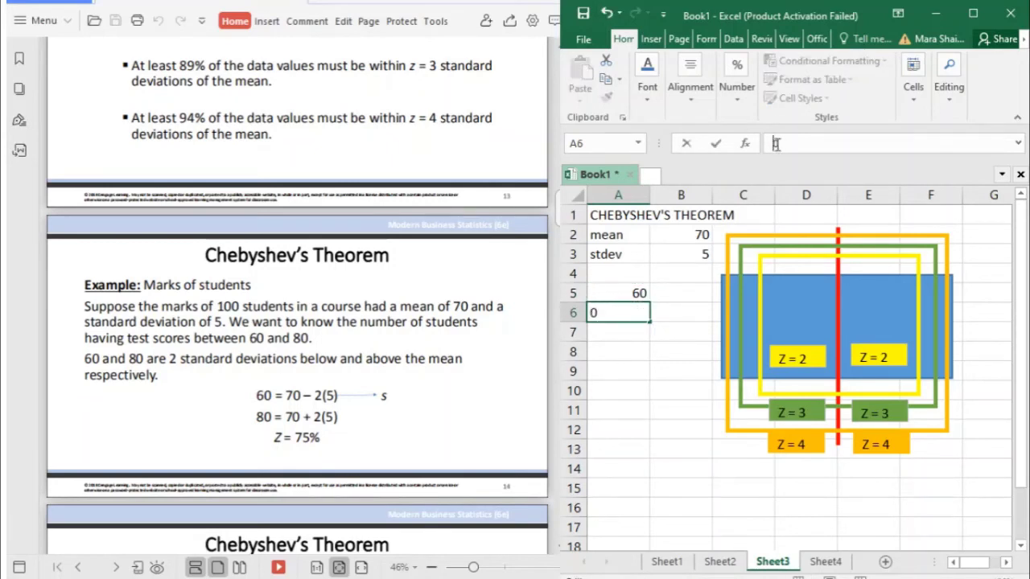
text(8)
key(Return)
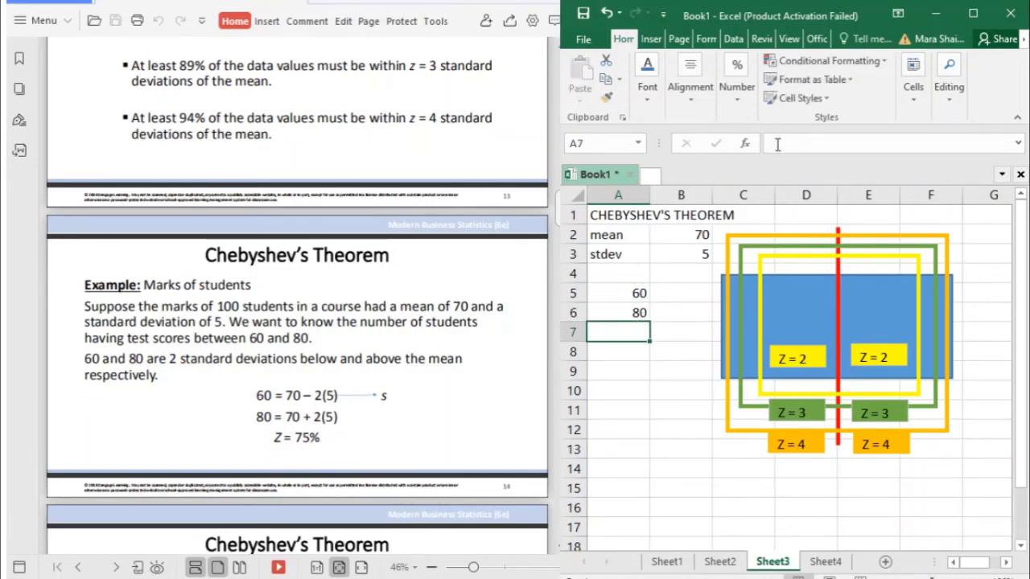
click(668, 293)
text(=)
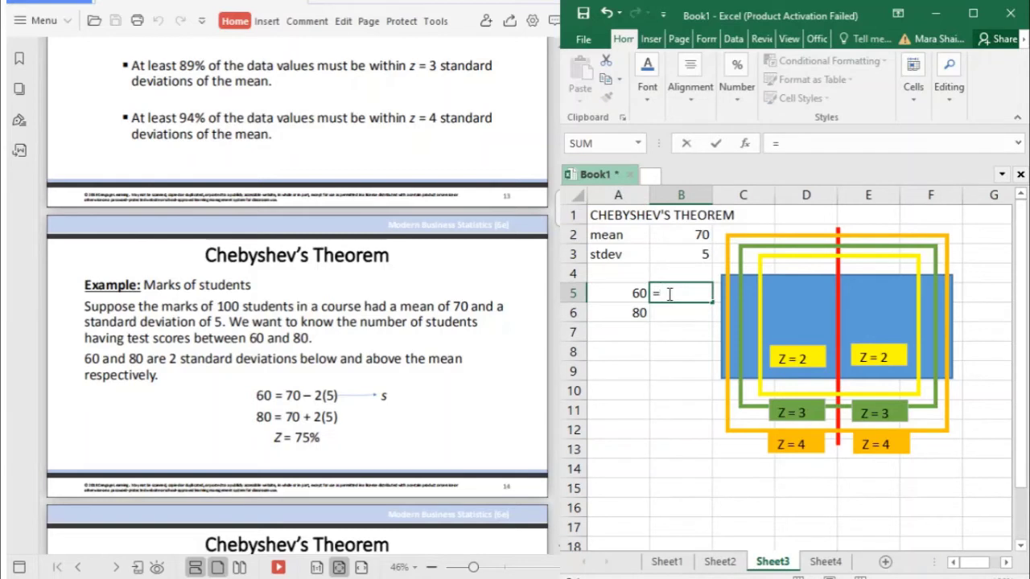
Step: Enter the z-score formula =(A5-B2)/B3 in B5, giving -2
click(608, 295)
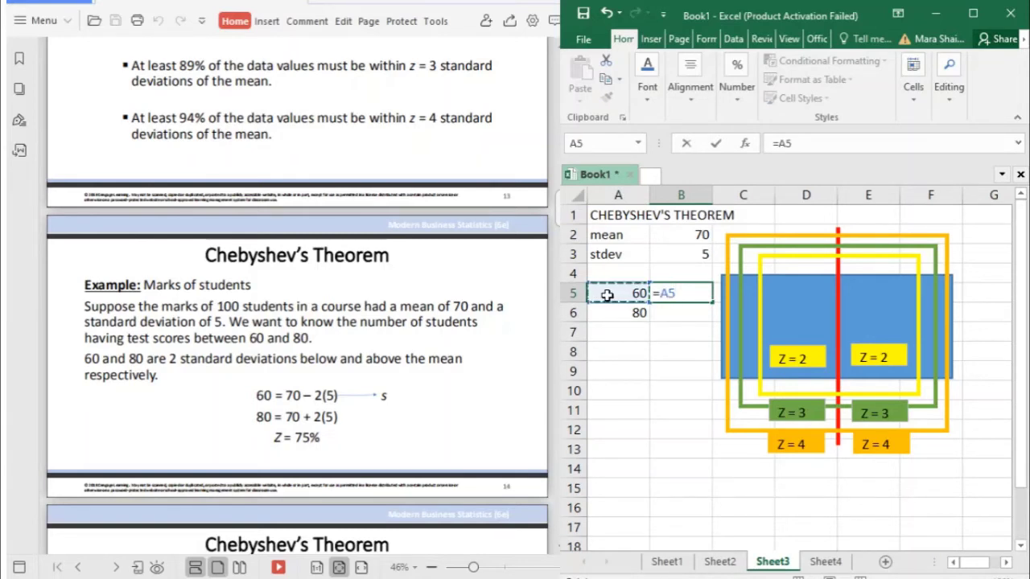
text(-)
click(692, 234)
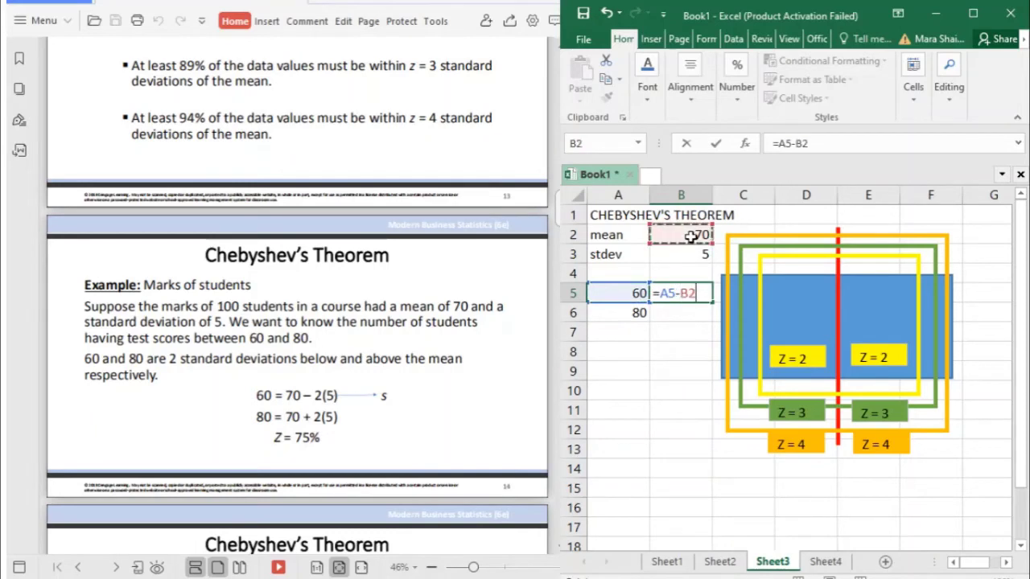
text())
click(778, 144)
text(()
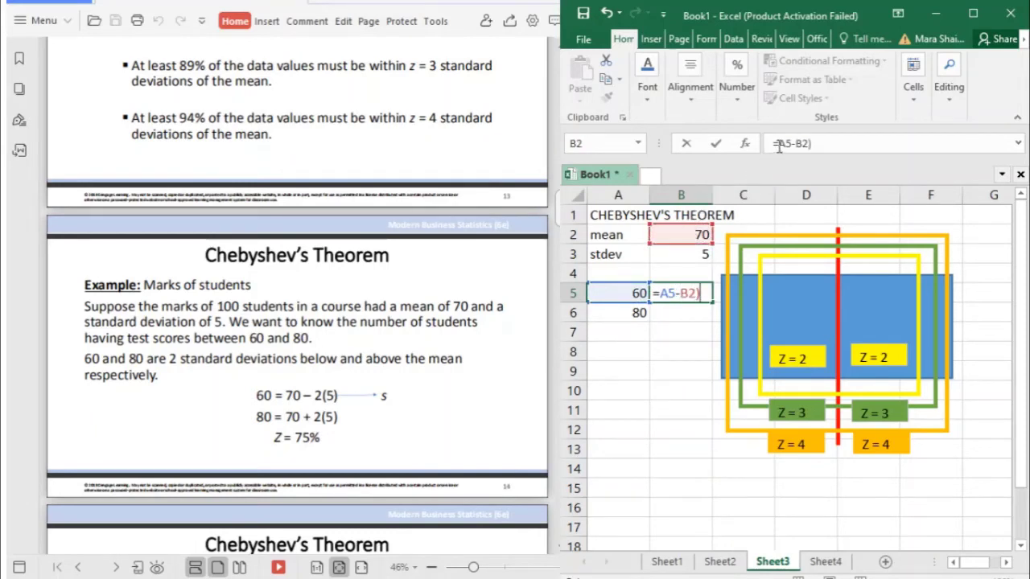
click(825, 144)
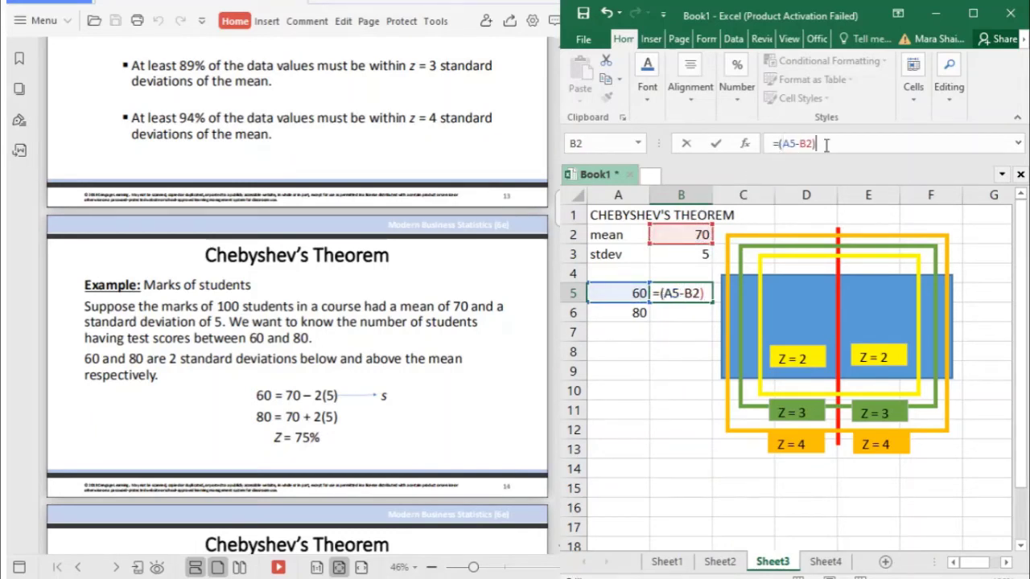
text(/)
click(667, 254)
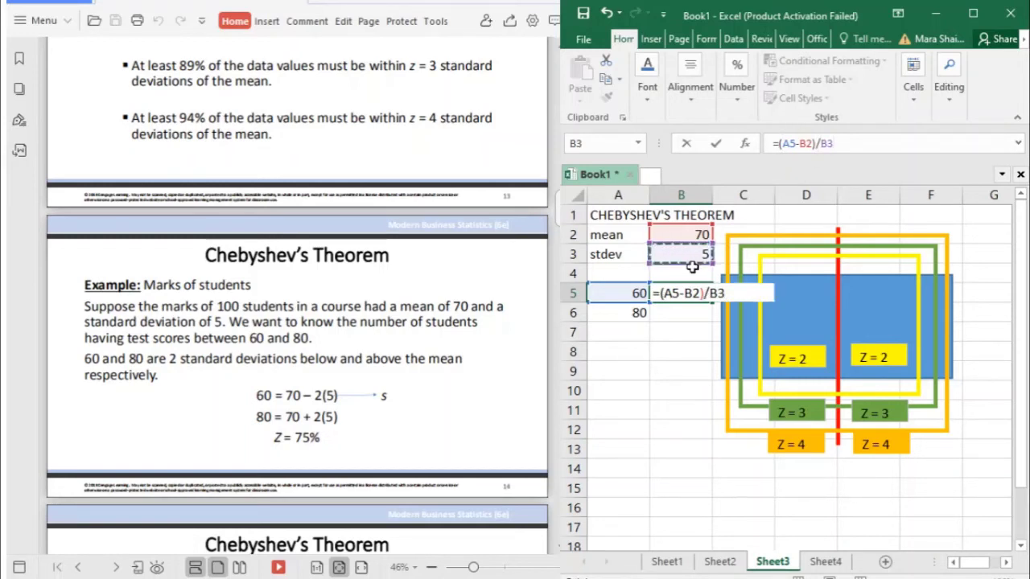
key(Return)
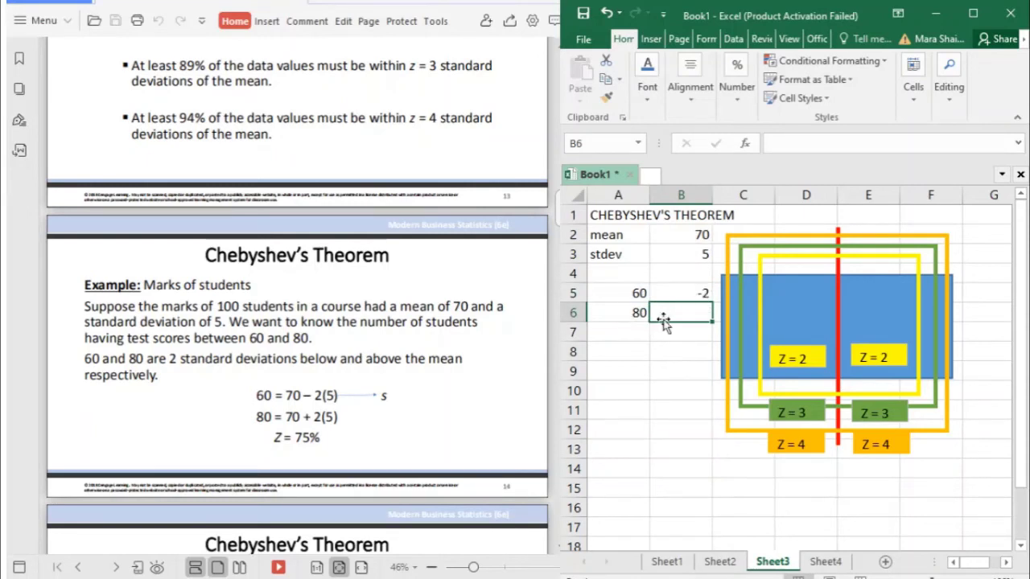
Step: Enter the z-score formula =(A6-B2)/B3 in B6, giving 2
text(=)
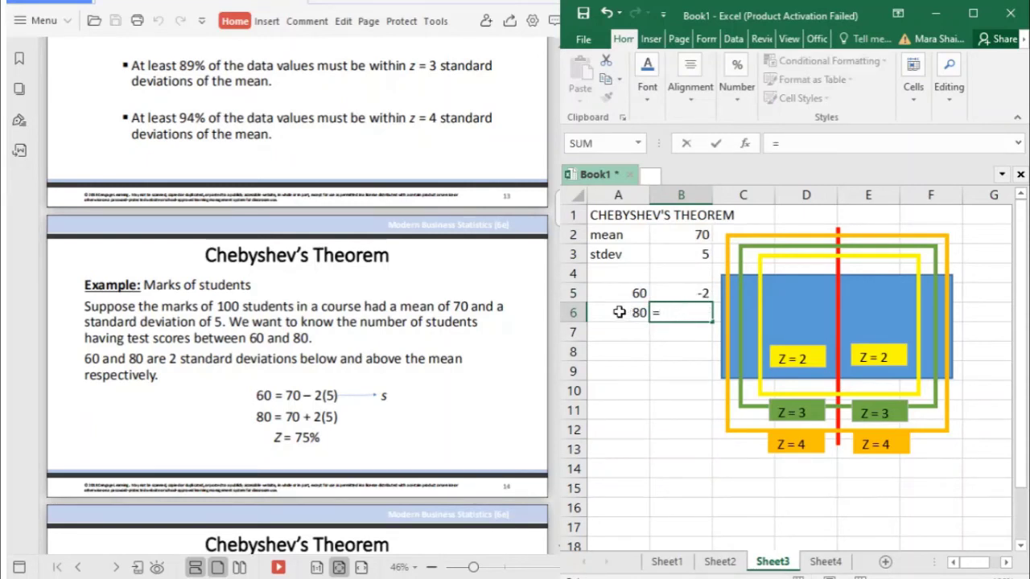
text(A()
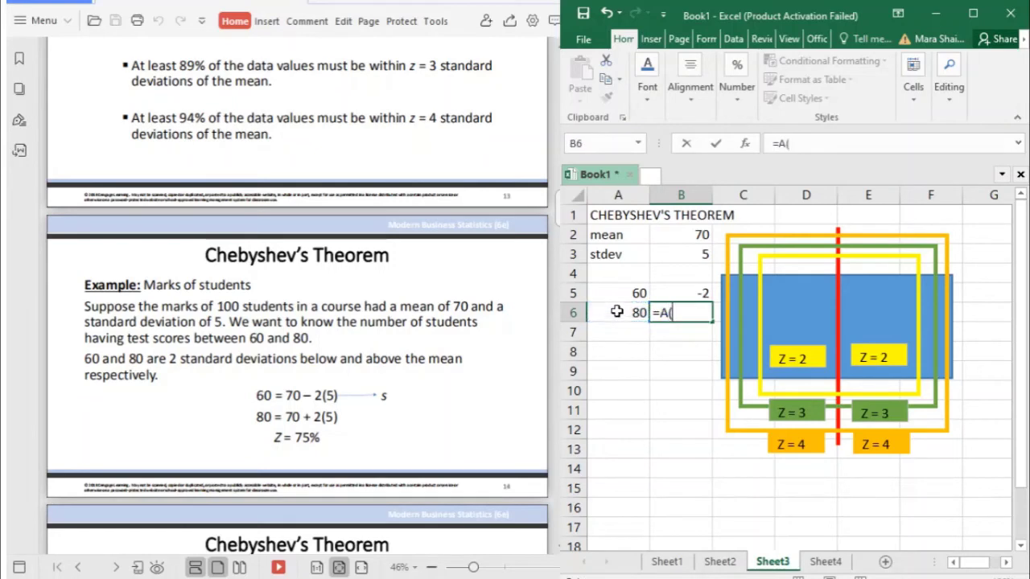
click(618, 312)
click(686, 314)
key(Left)
key(Left)
key(Left)
key(BackSpace)
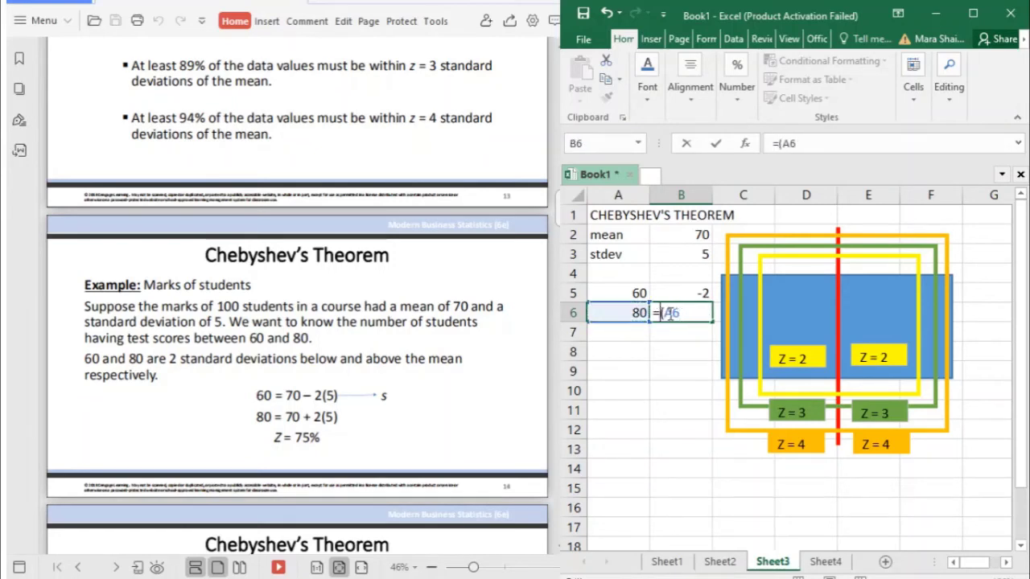
text(-)
click(692, 239)
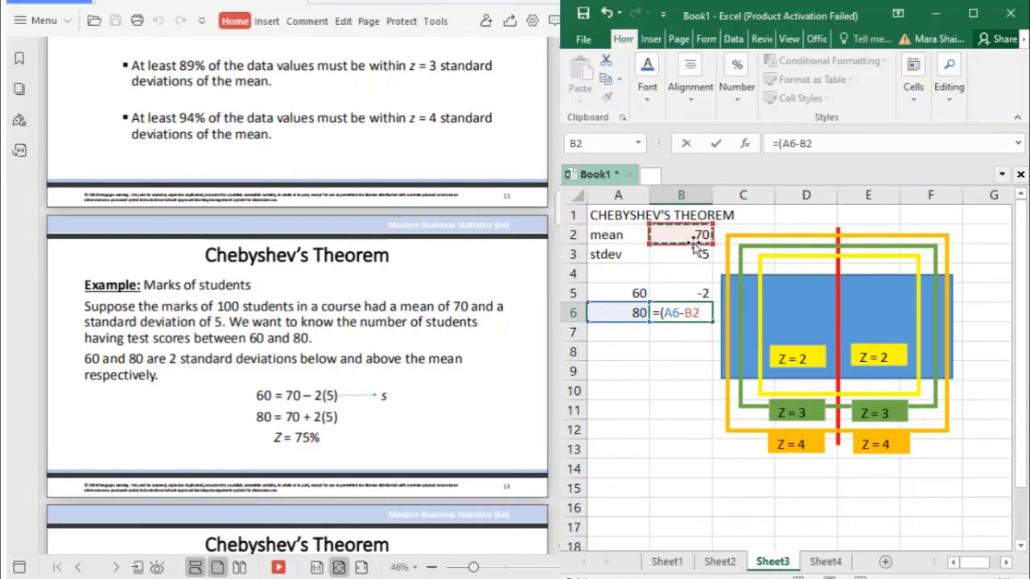
text()/)
click(695, 258)
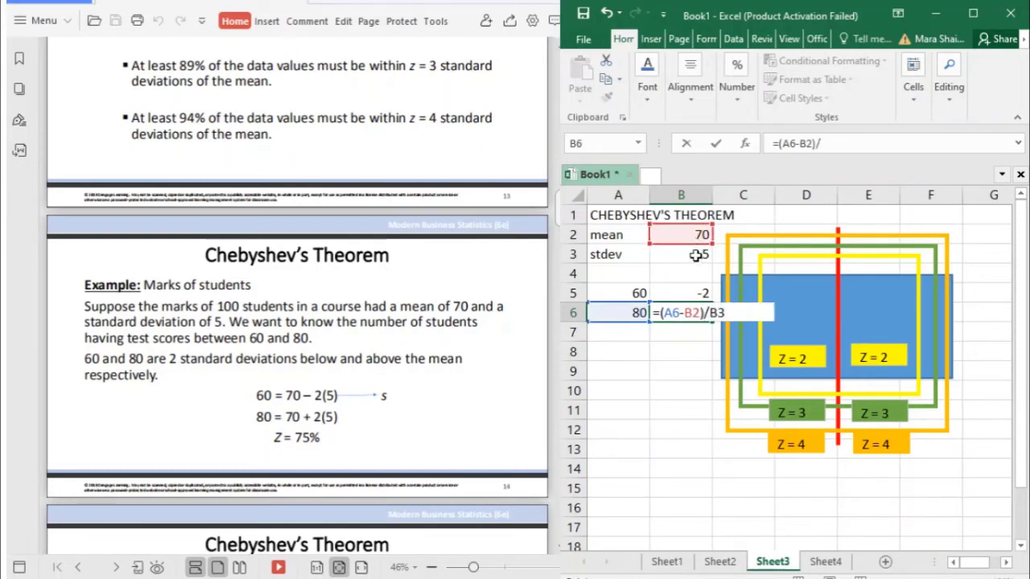
key(Return)
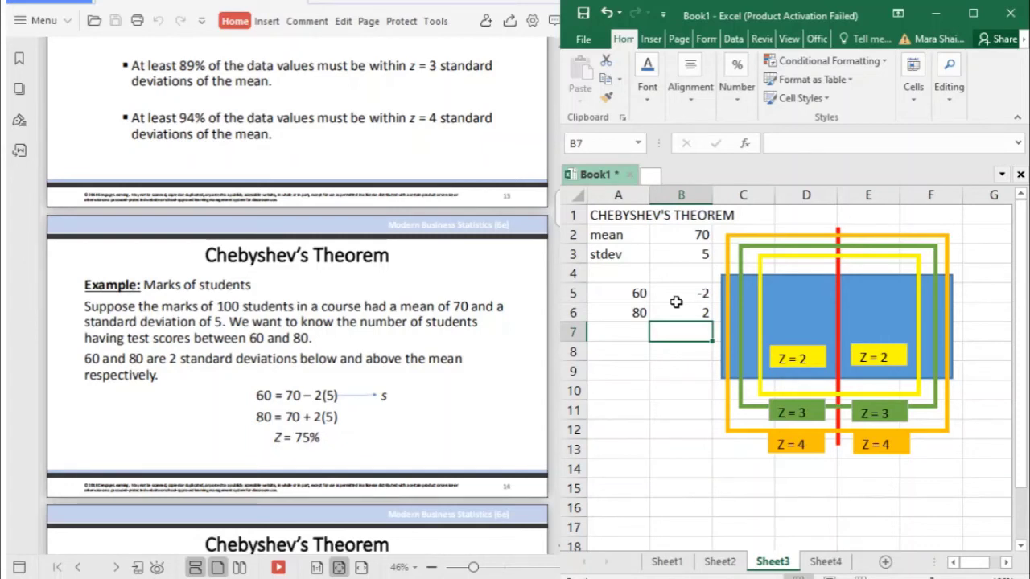
click(638, 293)
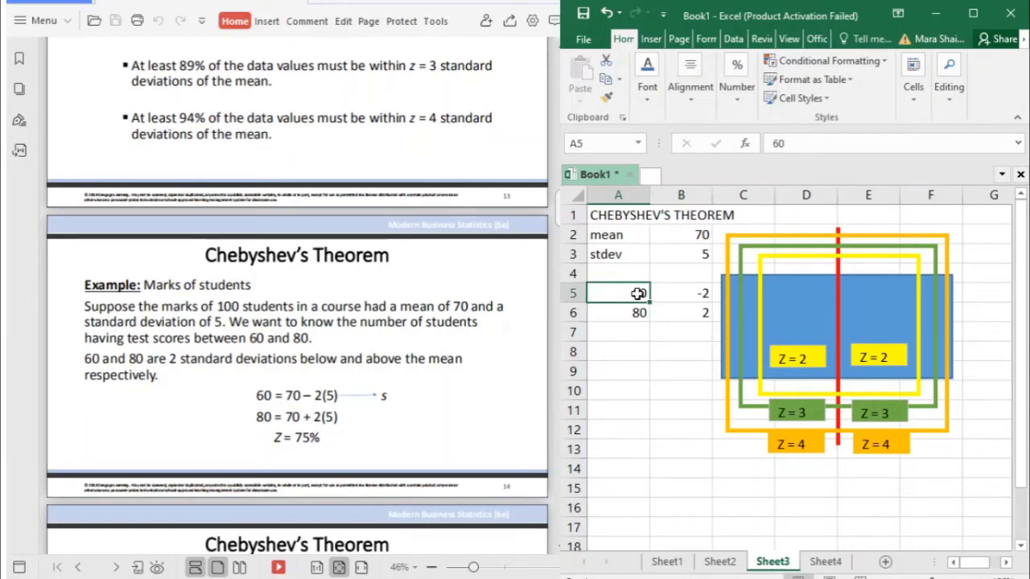
click(683, 293)
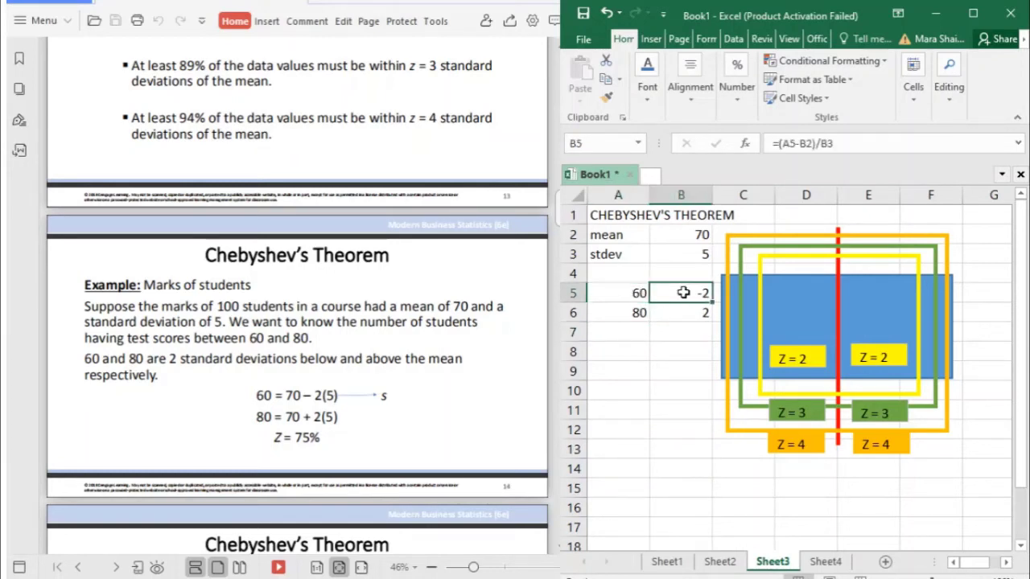
click(630, 296)
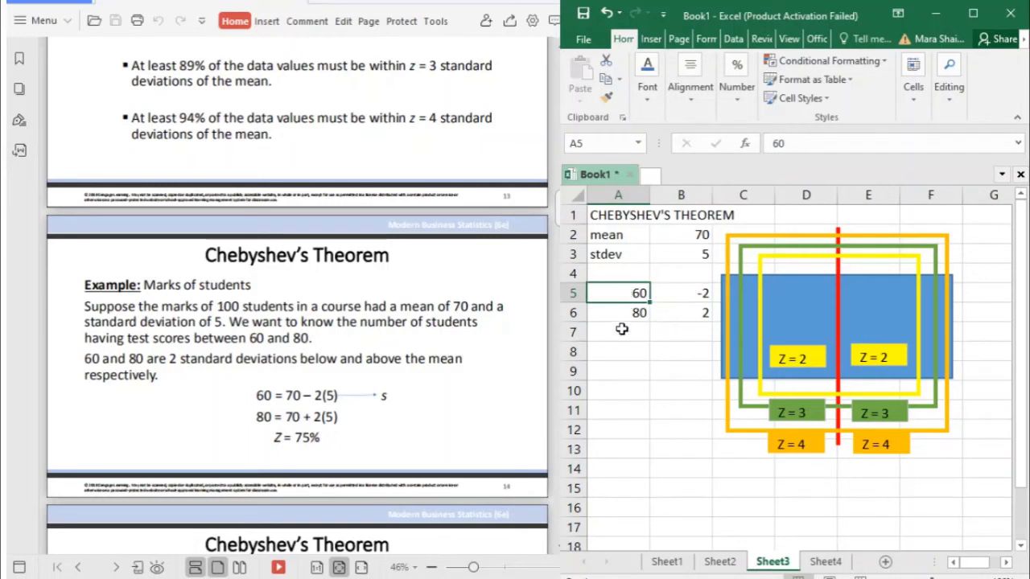
click(683, 293)
click(609, 313)
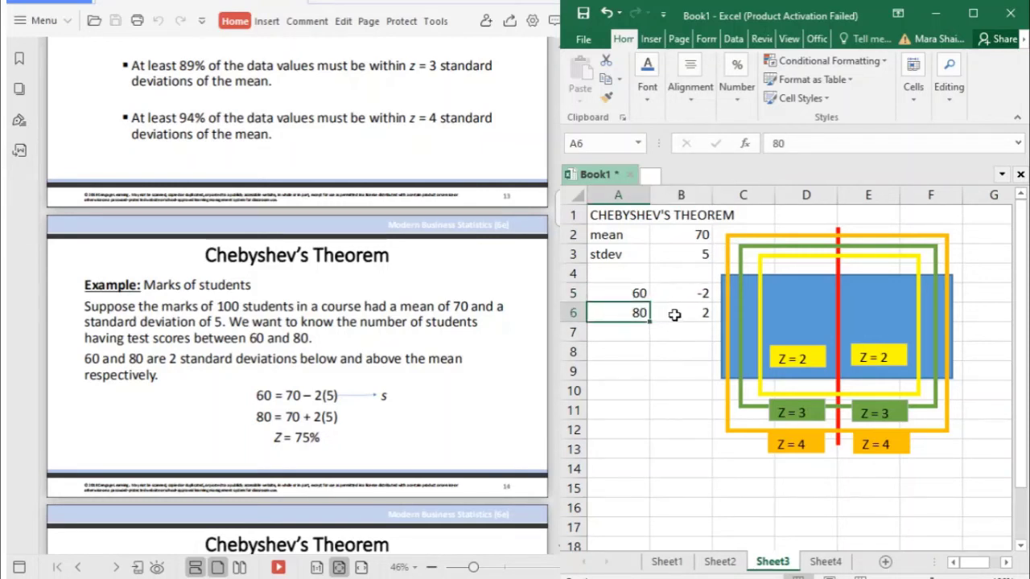
click(675, 315)
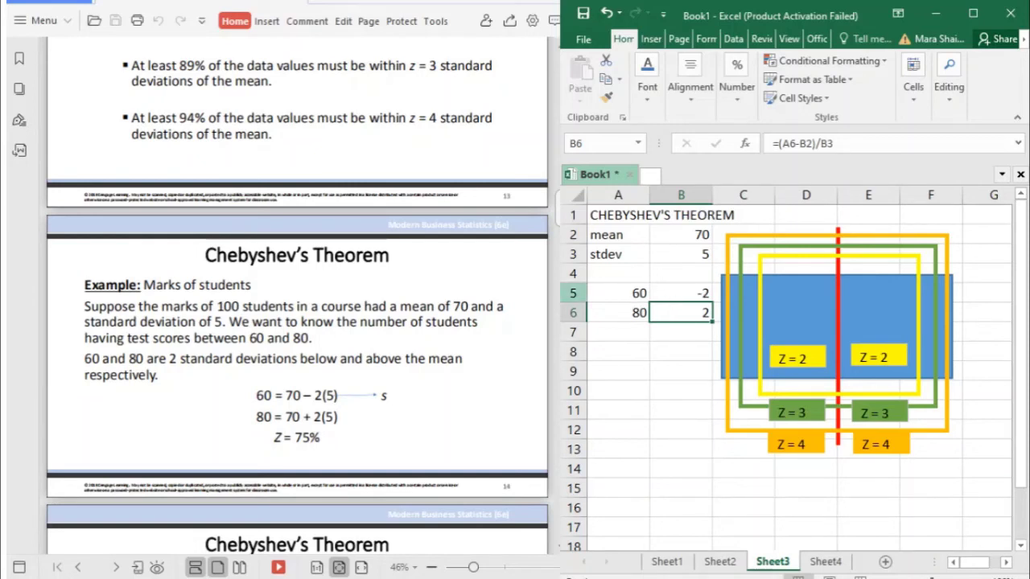
Step: Scroll through the lecture slides to reread the earlier material
click(345, 237)
scroll(345, 237, up, 2)
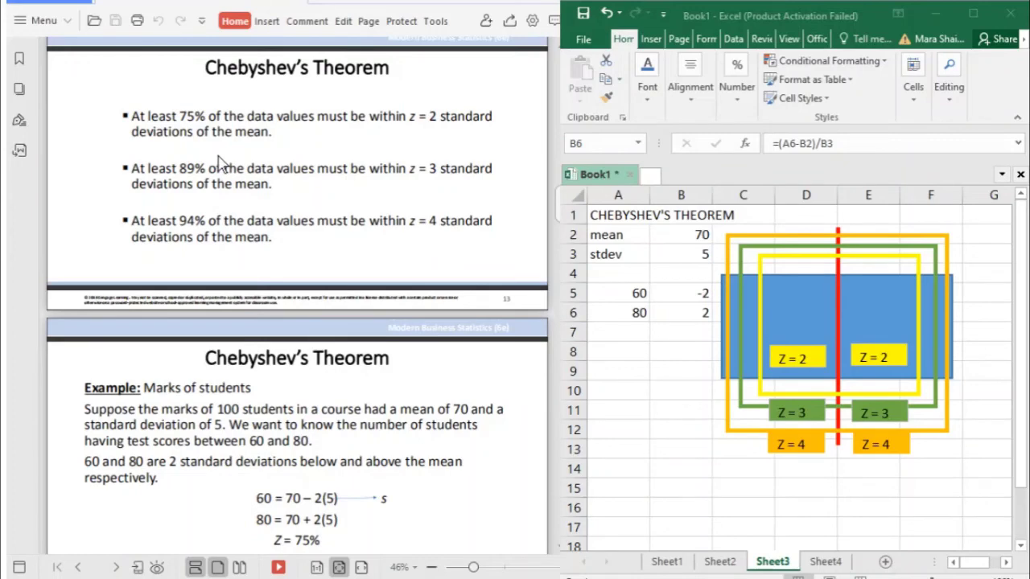
scroll(221, 160, up, 4)
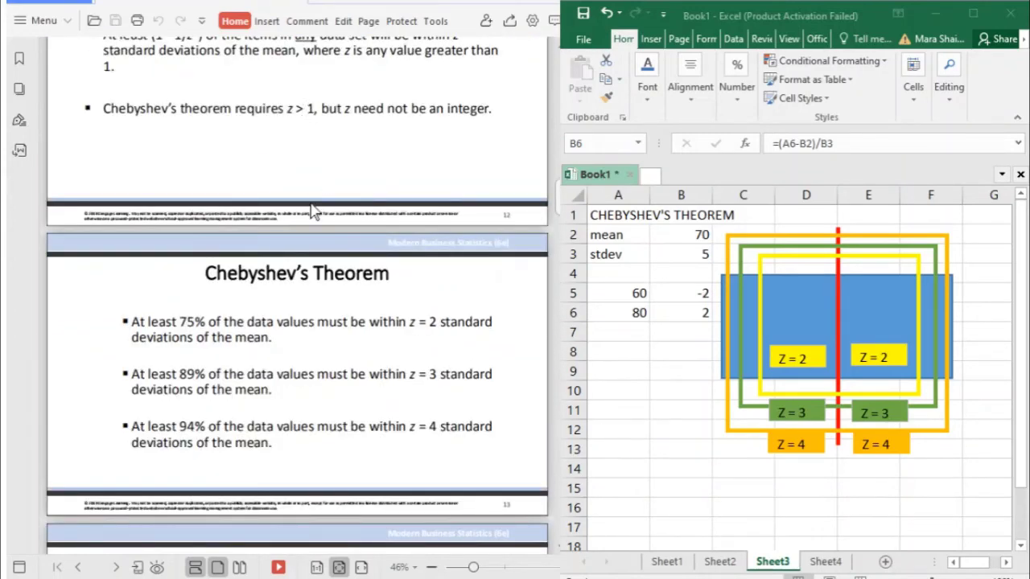
scroll(281, 314, down, 3)
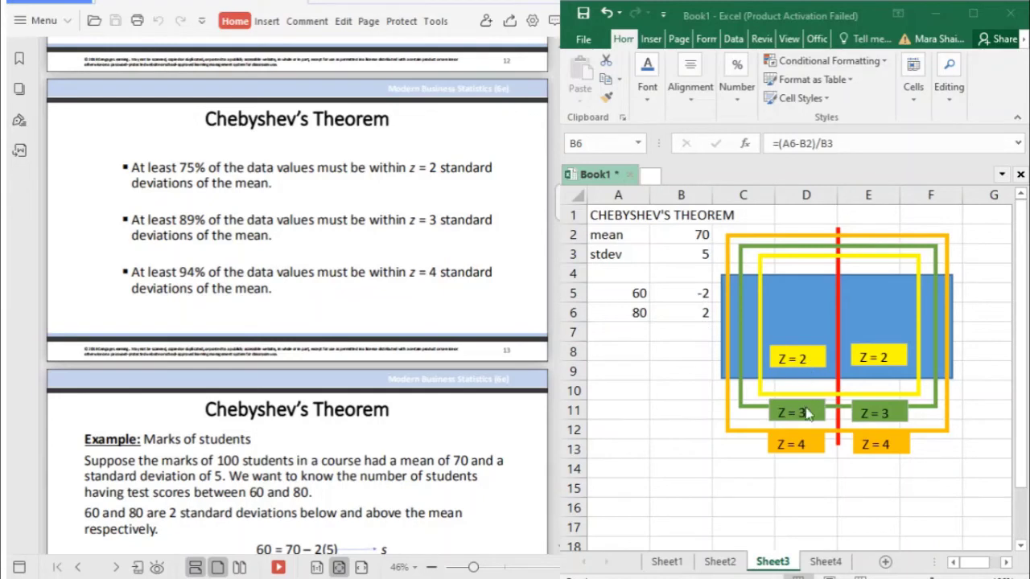
Step: Select cell A8 and scroll the slides to Chebyshev's (1 − 1/z²) rule
click(800, 358)
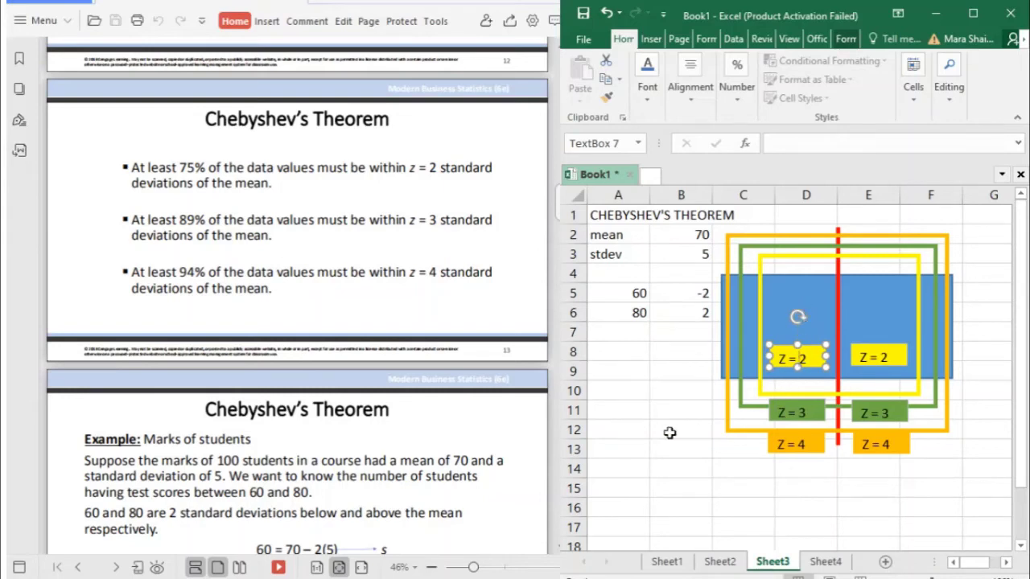
click(630, 394)
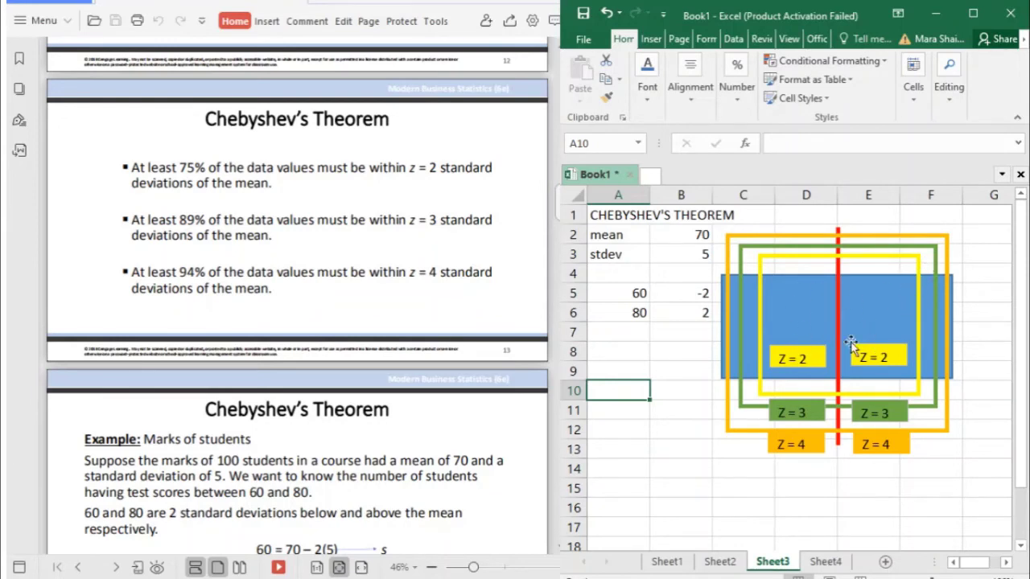
click(615, 333)
click(616, 356)
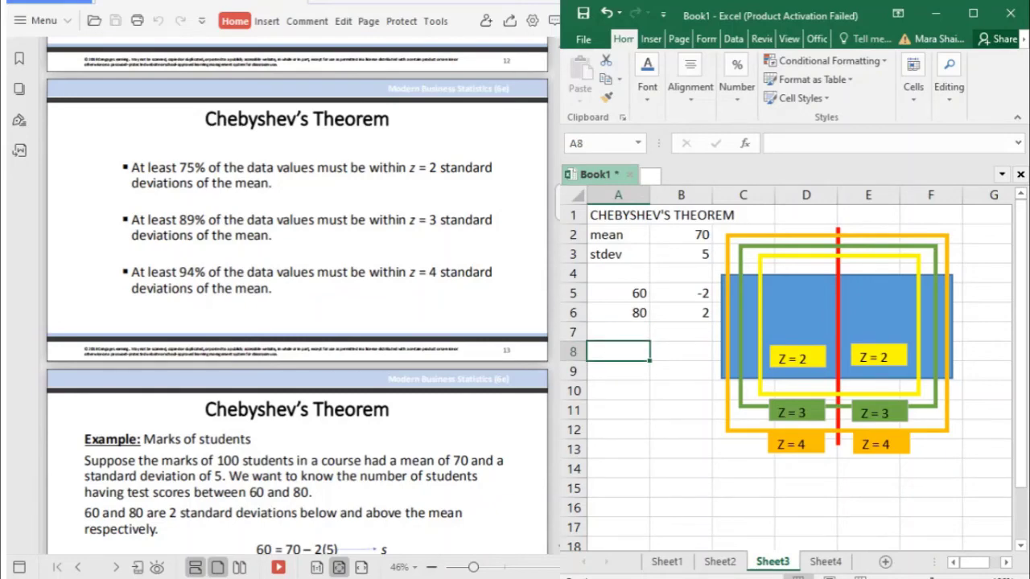
click(351, 300)
scroll(351, 301, up, 5)
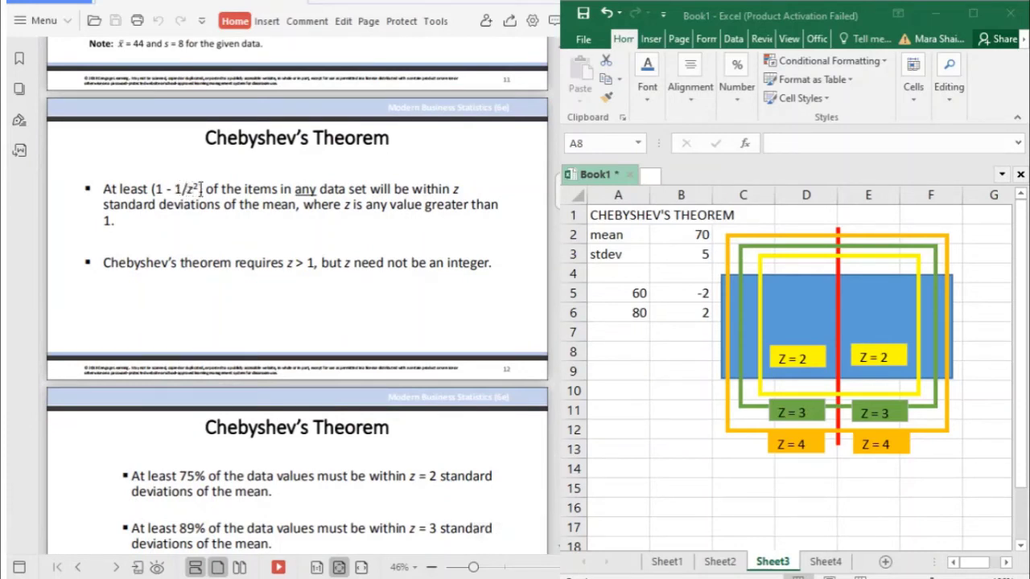
click(613, 347)
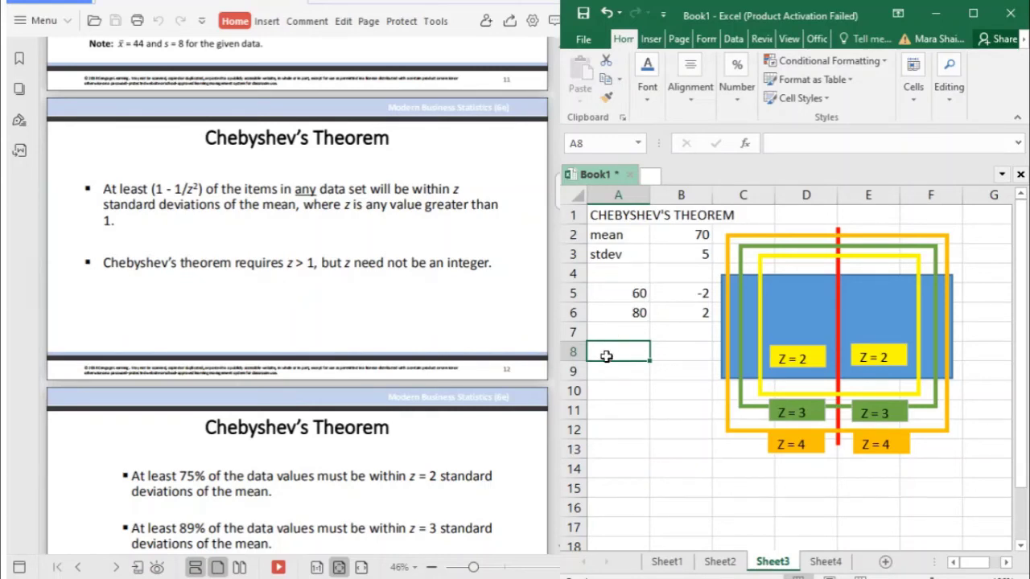
Step: Enter the scores 60 and 80 in A8:A9
text(60)
key(Return)
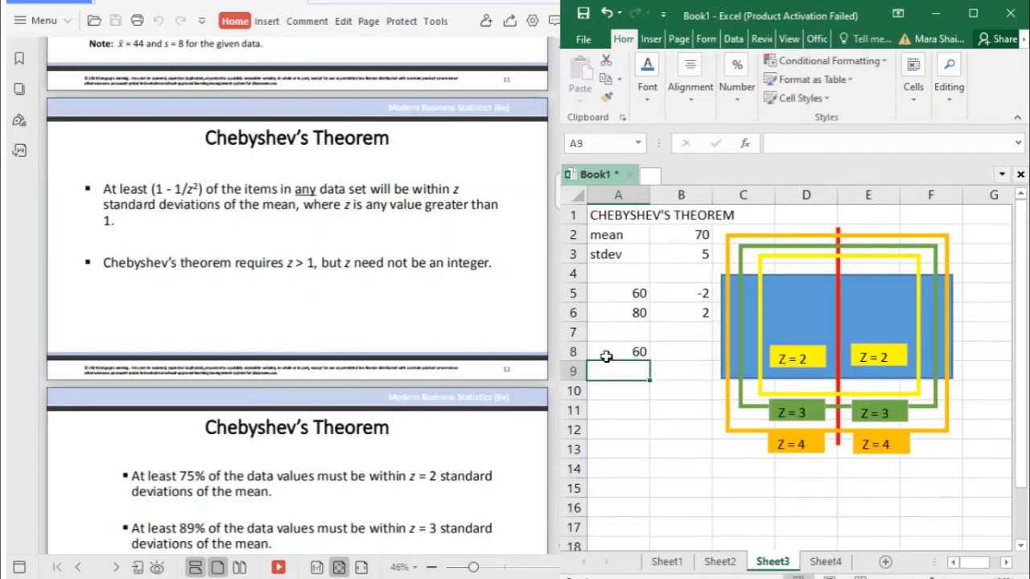
text(80)
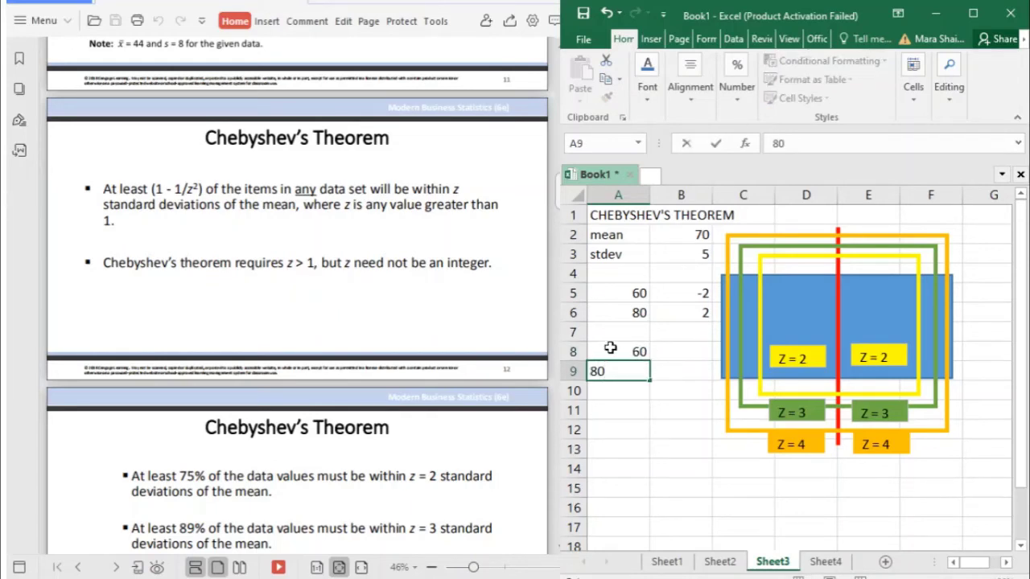
click(623, 274)
Step: Label B4 ZSCORE and B7 CT, then start =(1-(1/ in B8
click(668, 277)
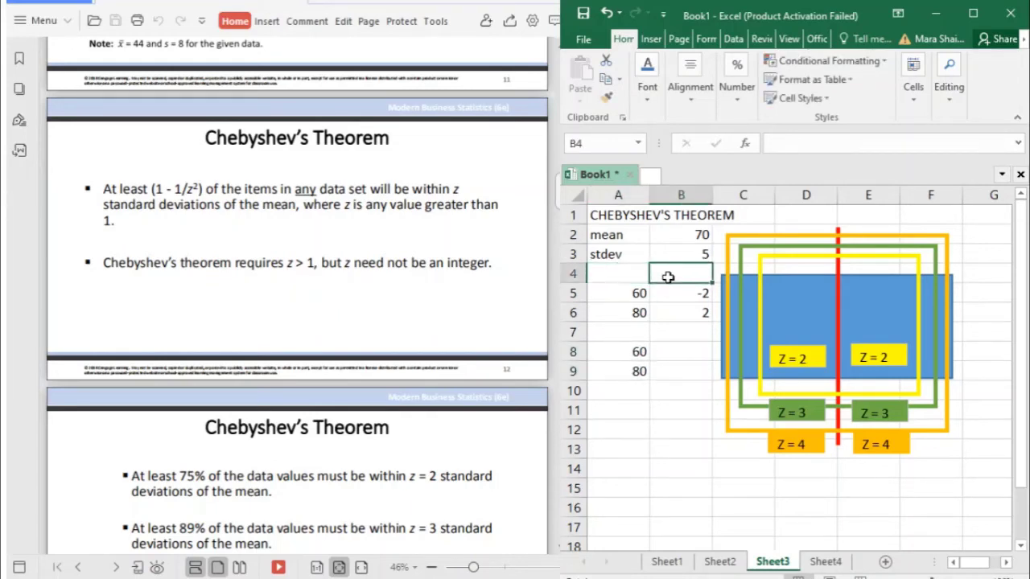
text(ZCORE)
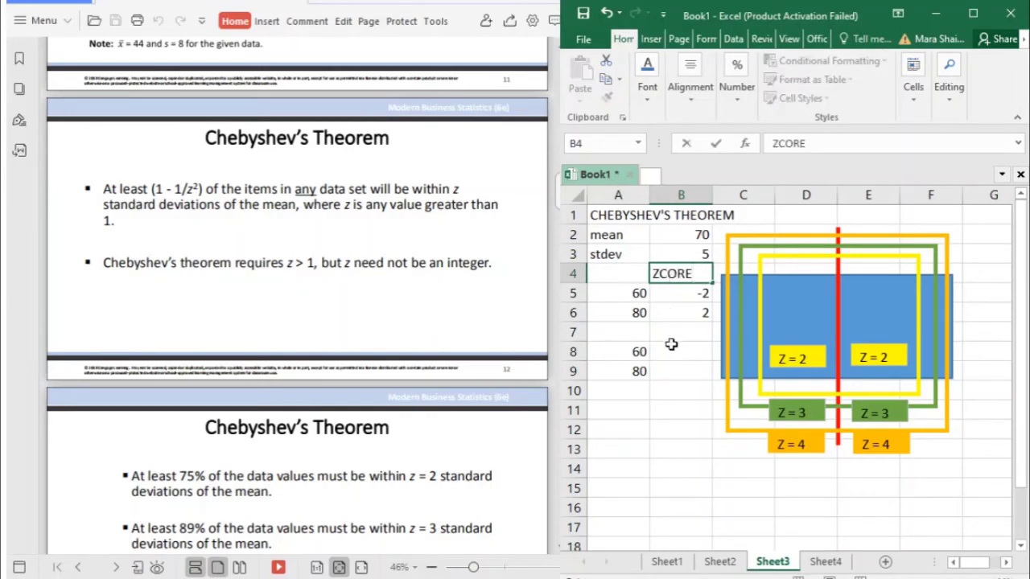
click(664, 273)
text(S)
click(680, 333)
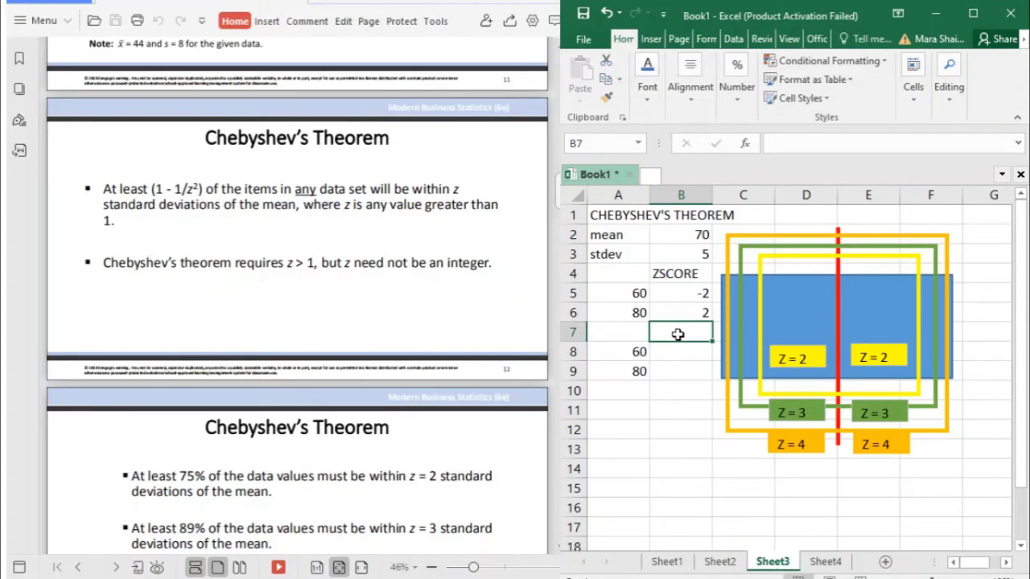
text(CT)
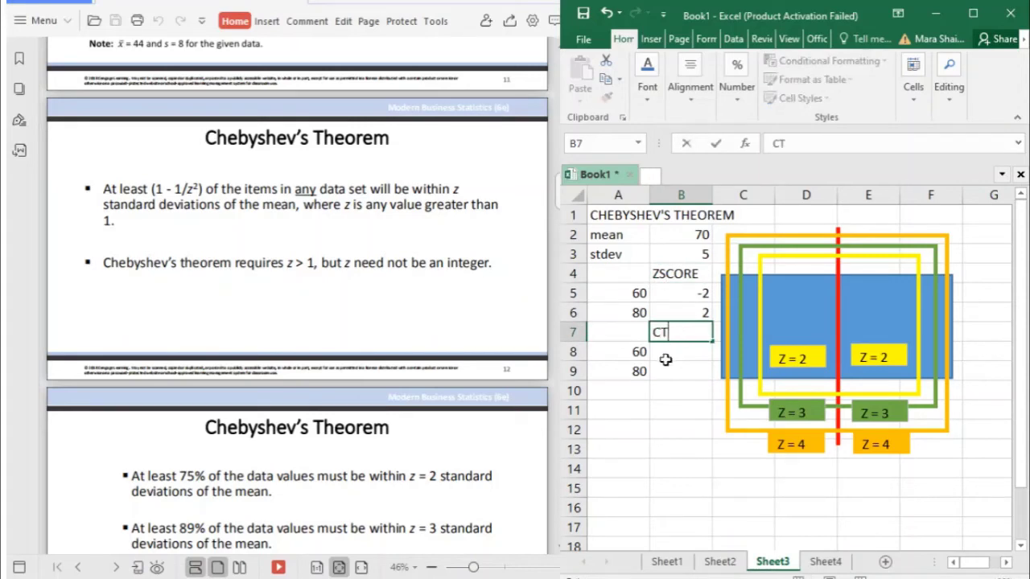
click(666, 352)
text(=)
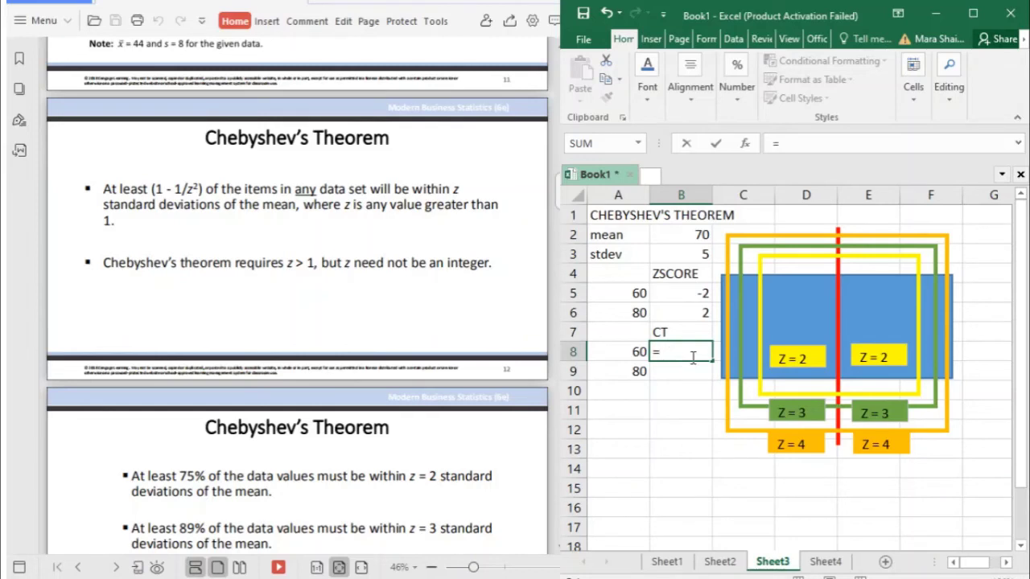
text((1-(1/)
Step: Complete B8 as =1-(1/(B5^2)) so it shows 0.75
click(699, 294)
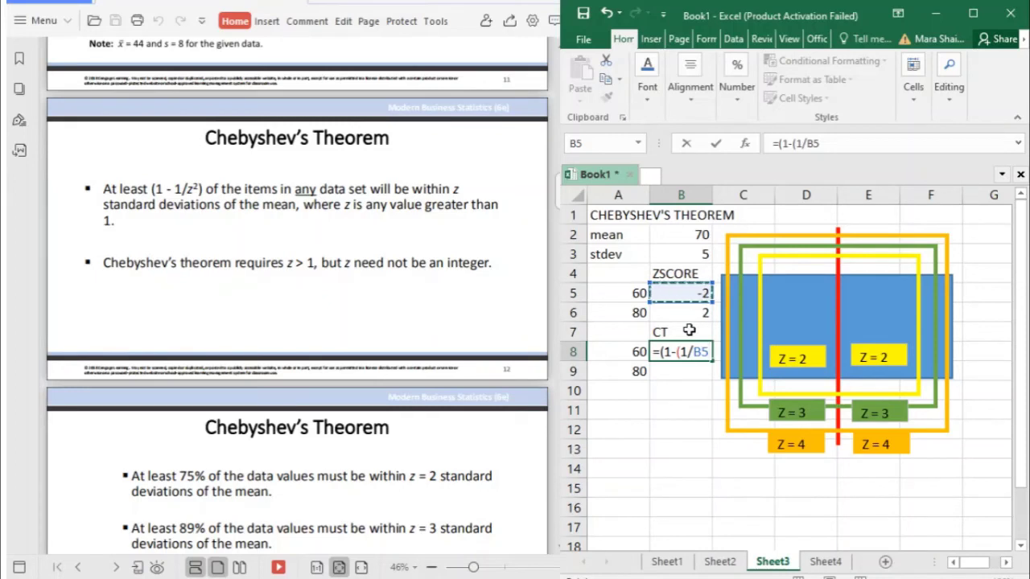
text(^2))
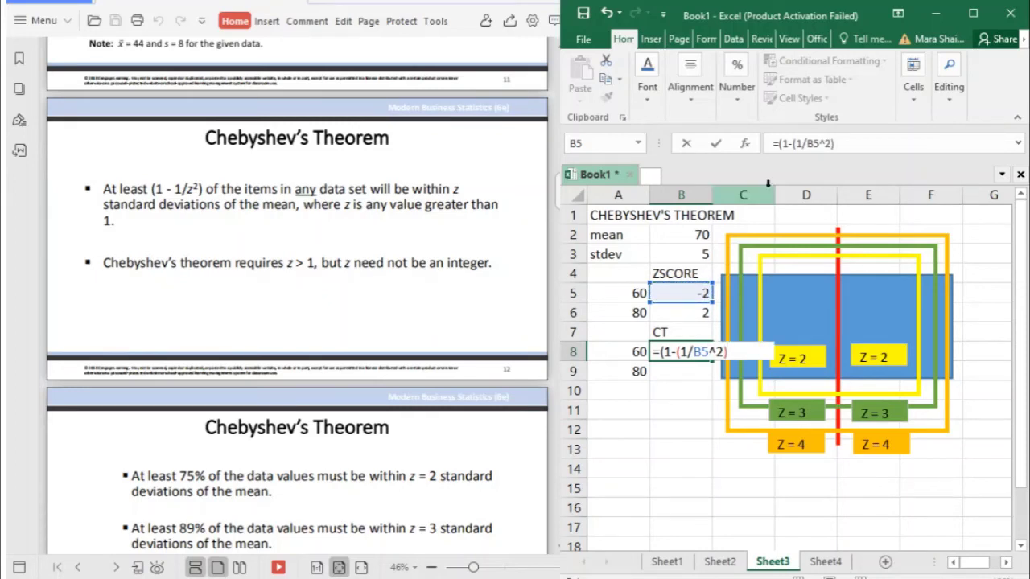
click(810, 144)
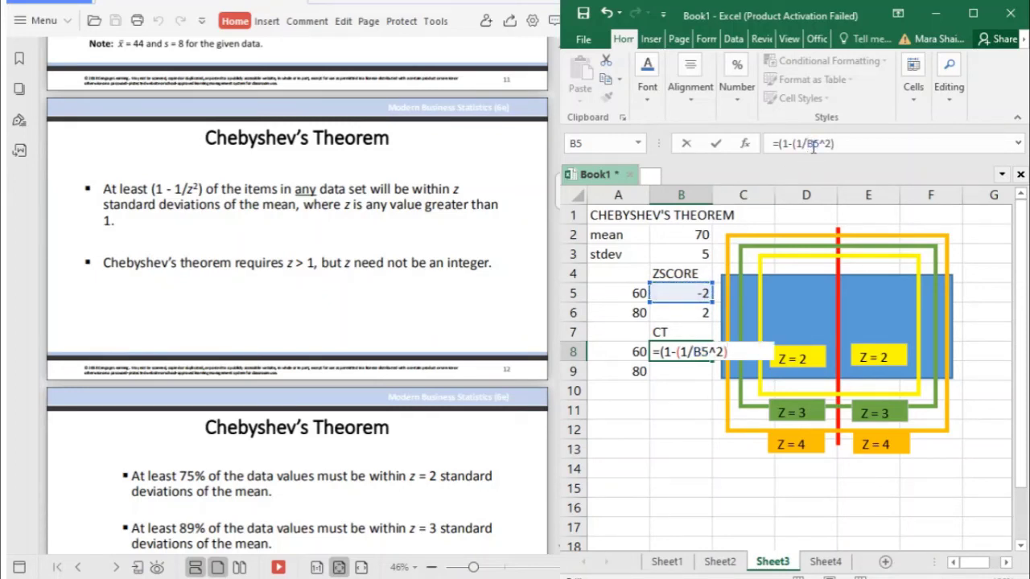
text(()
click(840, 143)
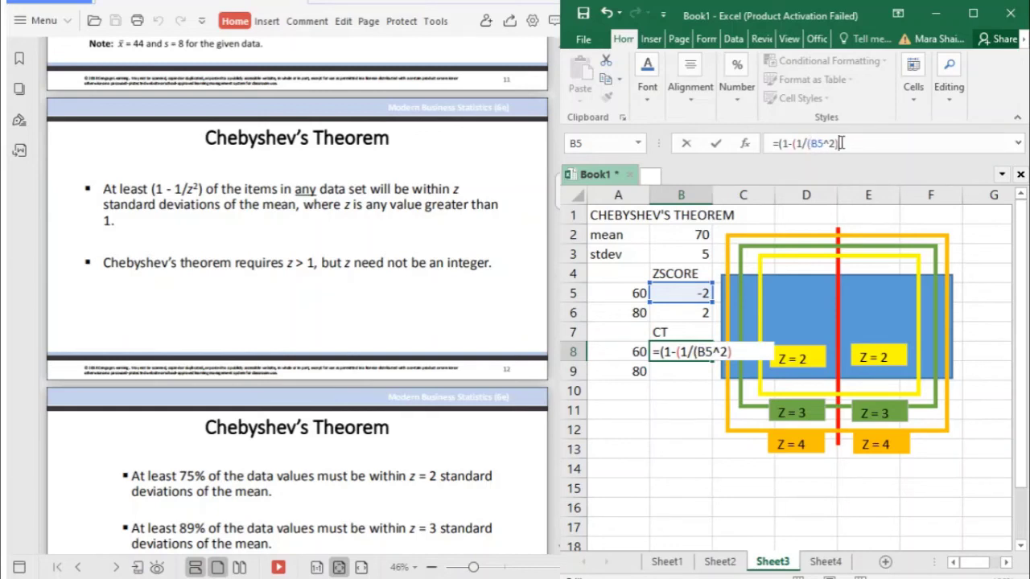
text())
click(784, 143)
key(BackSpace)
key(Return)
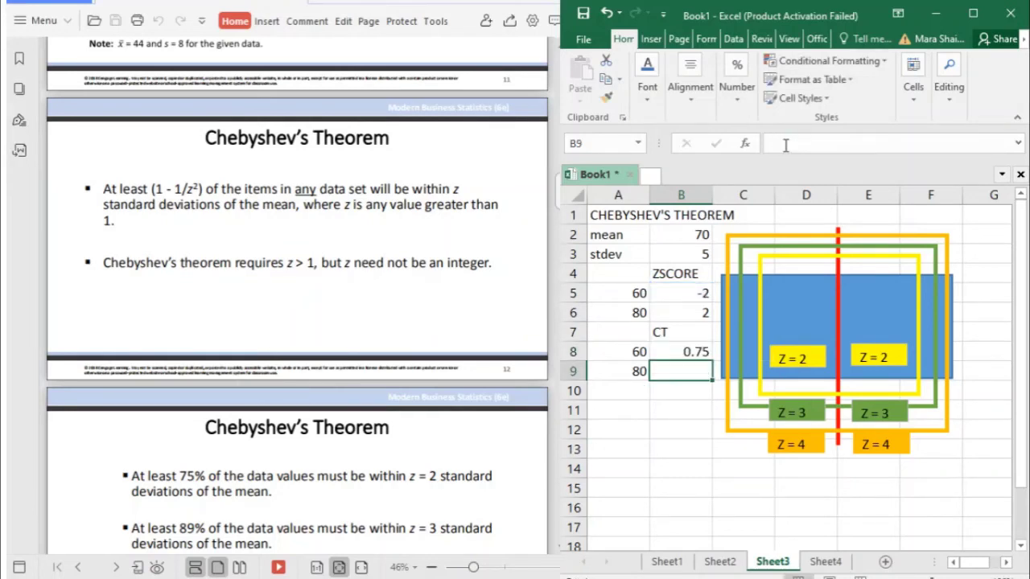
Step: Fill B8's Chebyshev formula down into B9, also showing 0.75
click(674, 352)
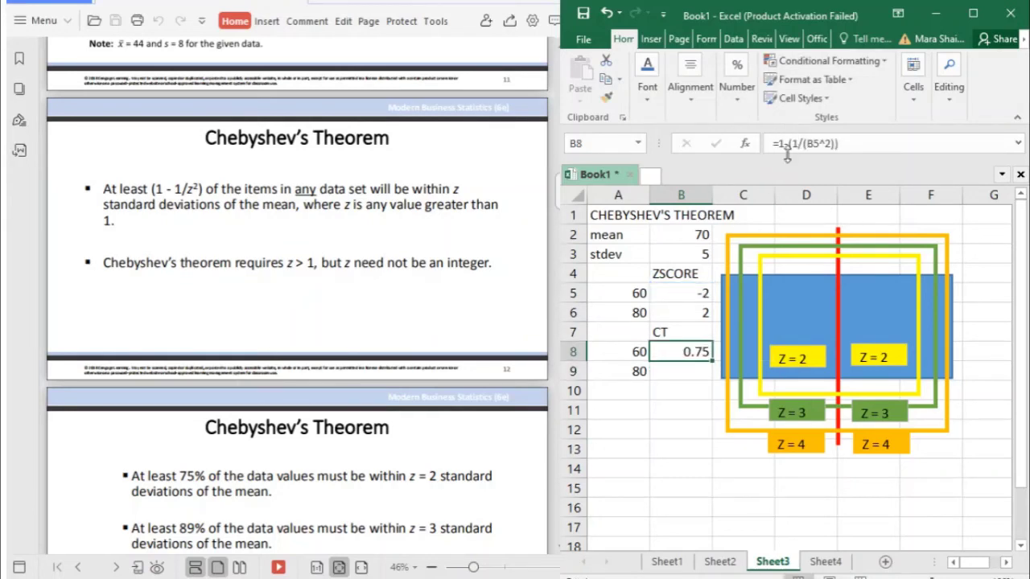
click(784, 143)
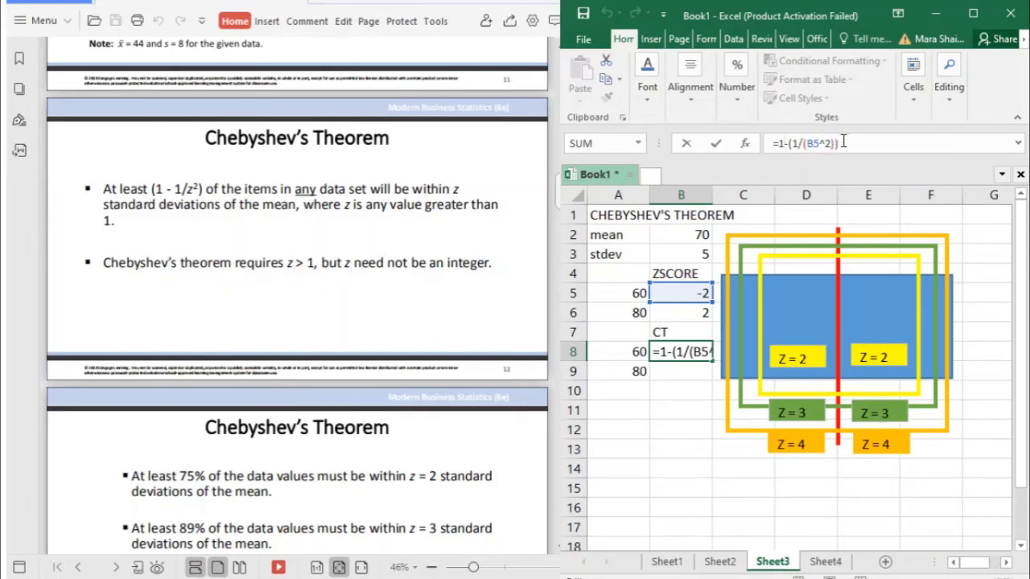
key(Return)
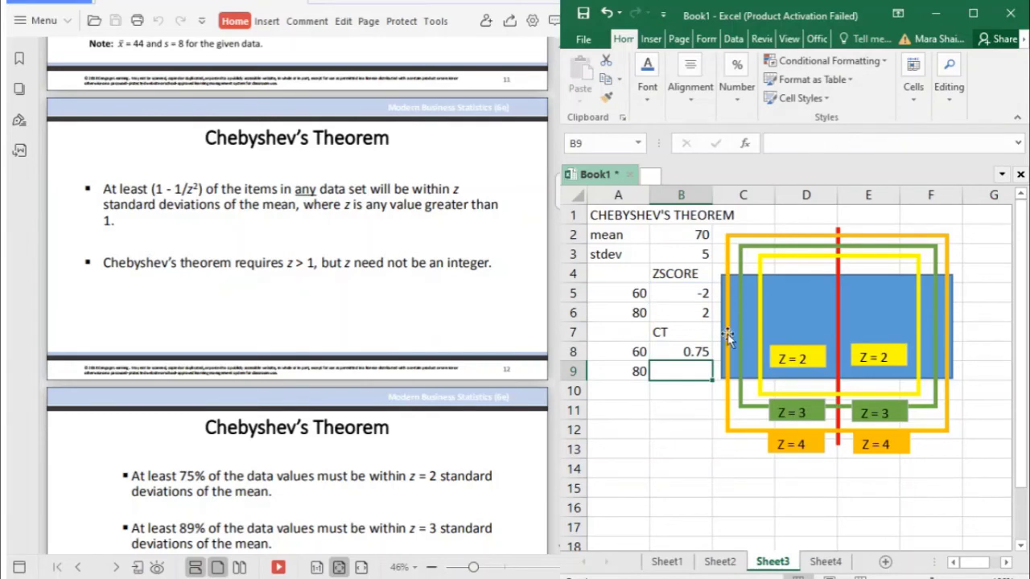
click(681, 351)
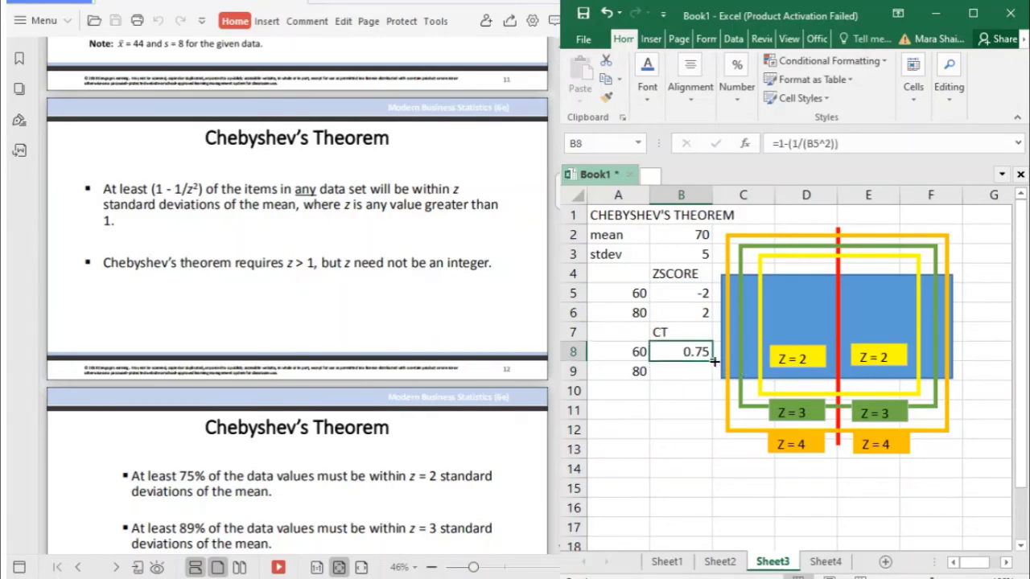
drag(711, 362, 714, 373)
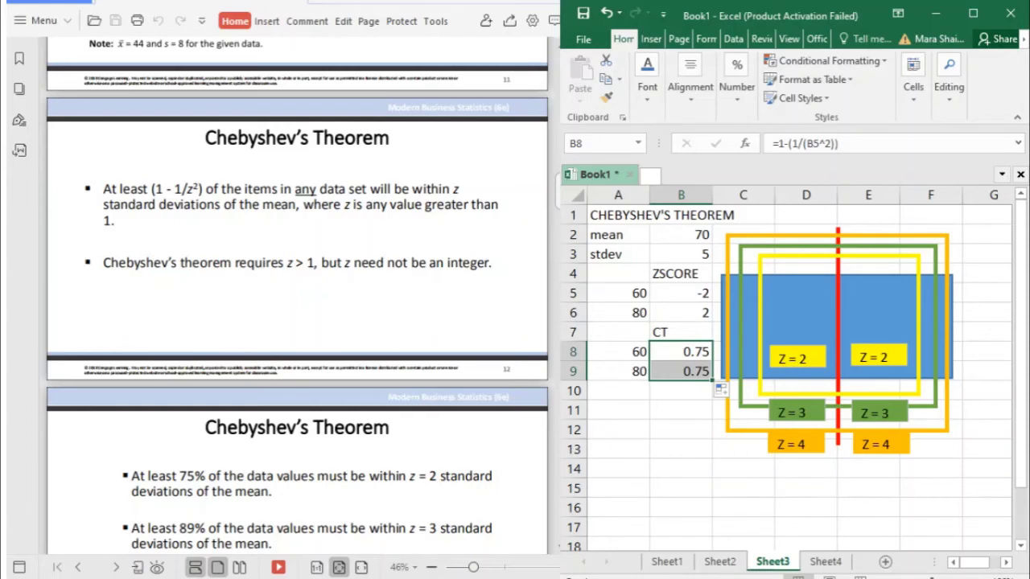
Step: Scroll the slides to the 58 and 72 scores example, where z = 2.4 gives 82.6%
scroll(794, 375, down, 1)
scroll(794, 375, up, 1)
click(248, 296)
scroll(248, 295, down, 2)
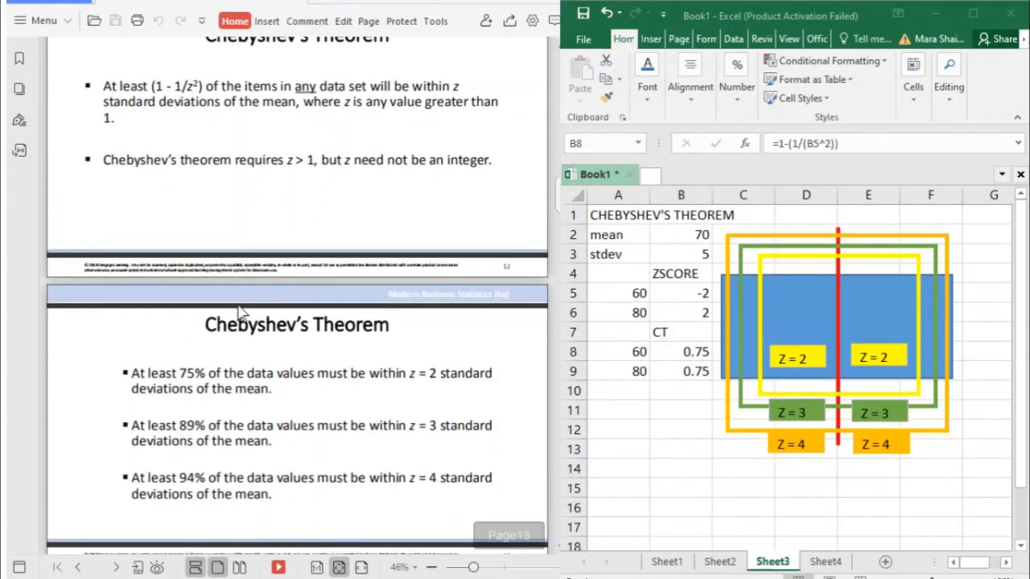
scroll(233, 359, down, 1)
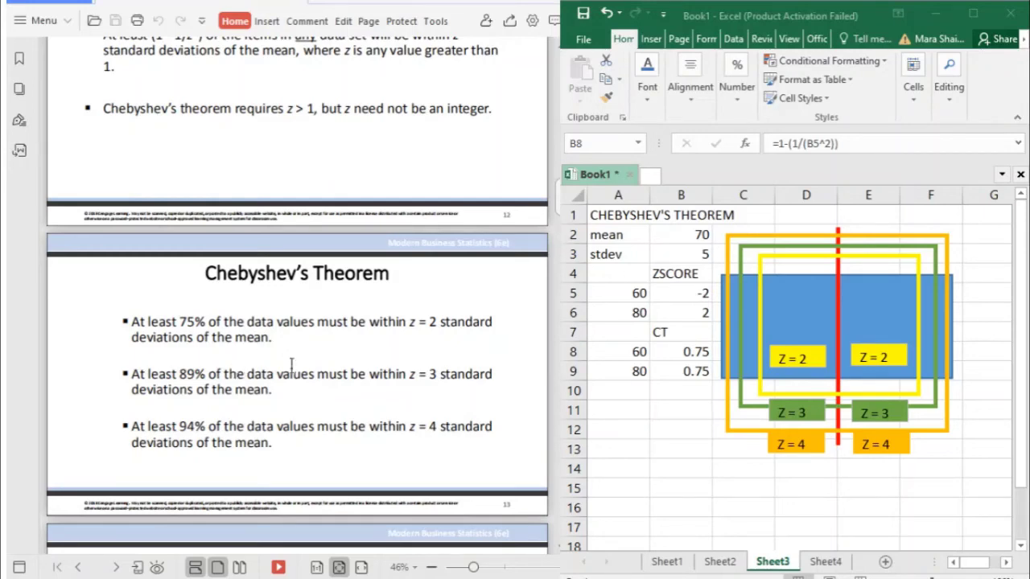
scroll(290, 370, down, 10)
scroll(301, 379, down, 4)
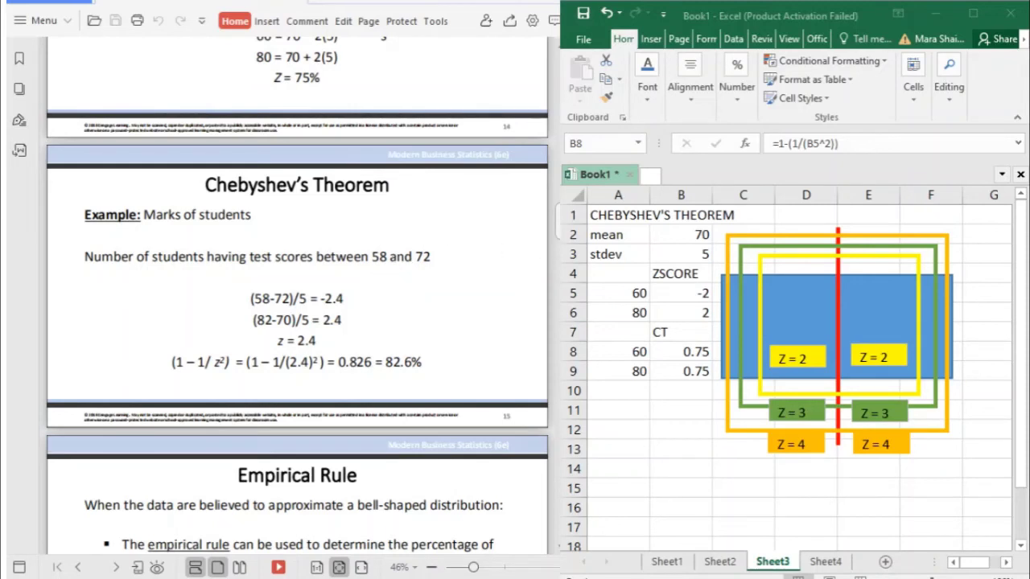
Step: Enter the scores 58 in A5 and 72 in A6
key(shift+Down)
click(636, 299)
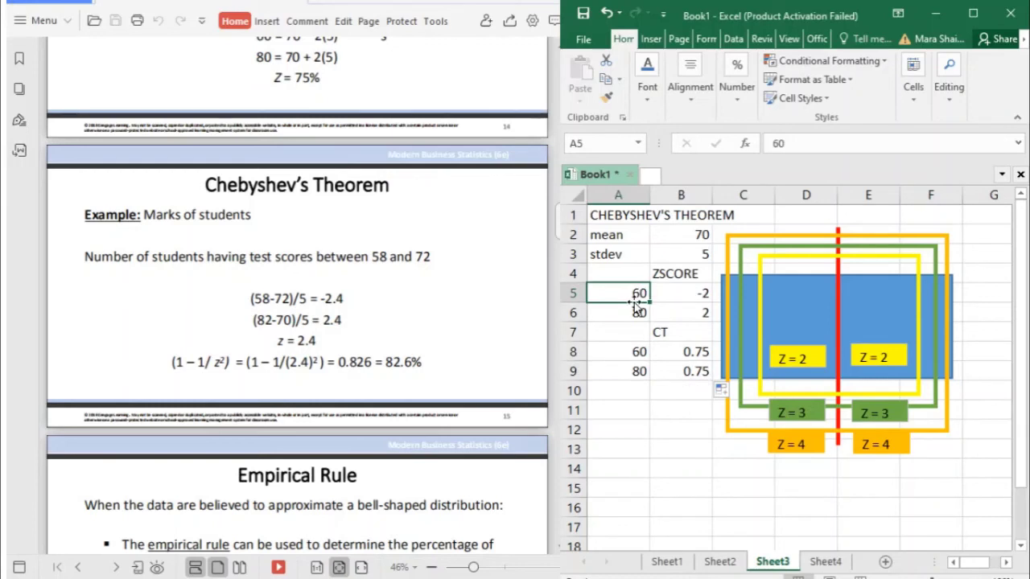
text(58)
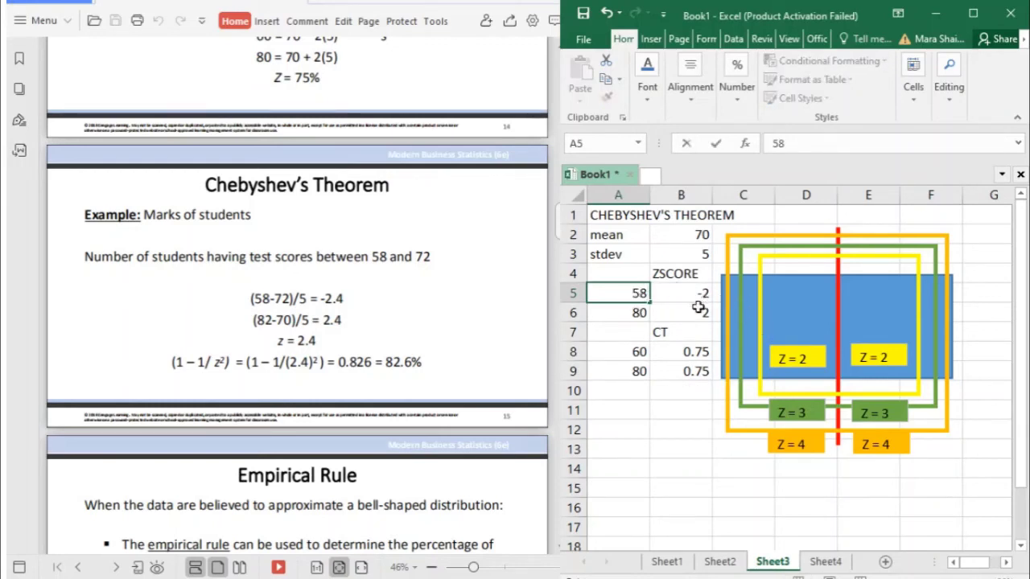
click(625, 313)
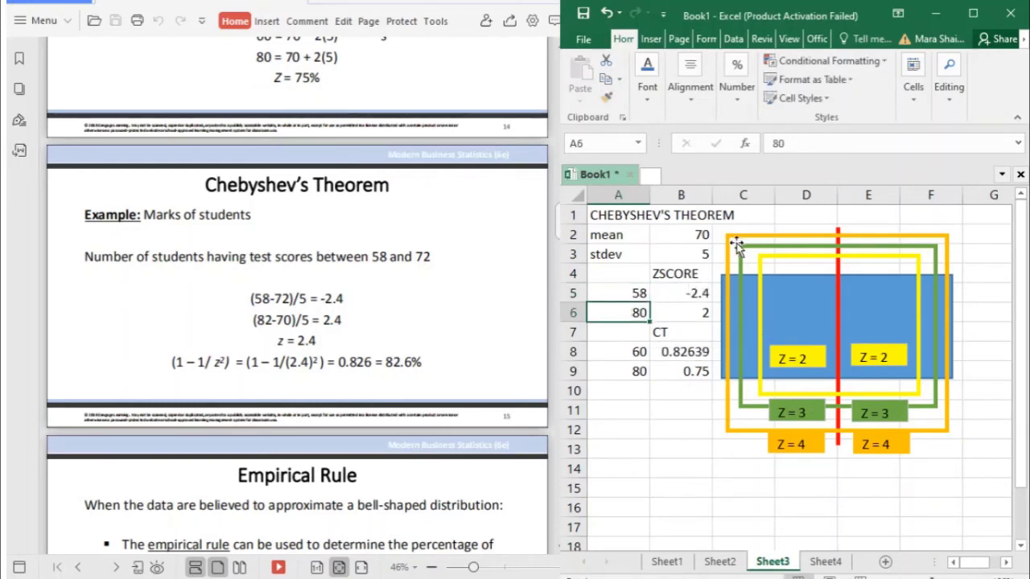
text(72)
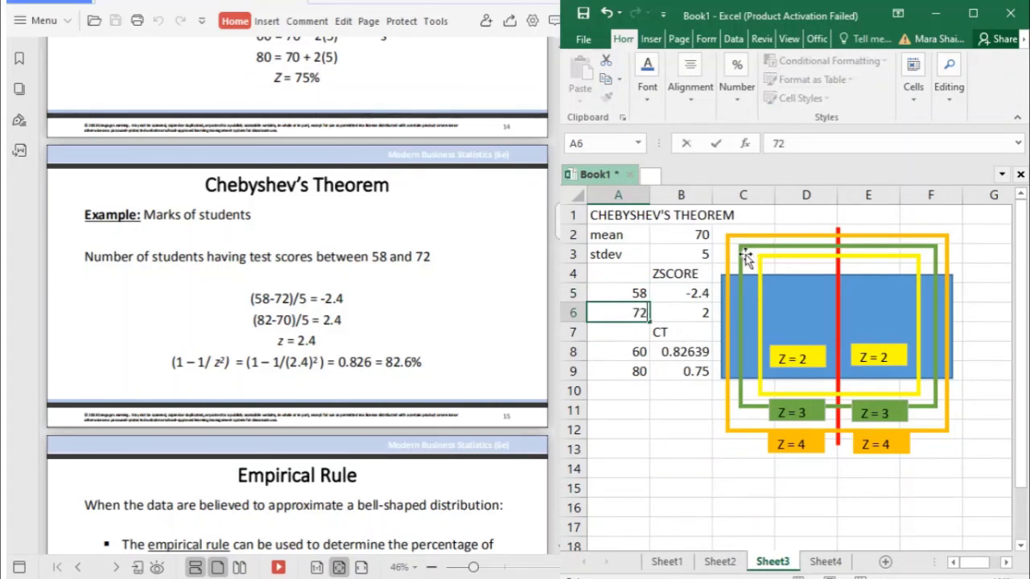
key(Return)
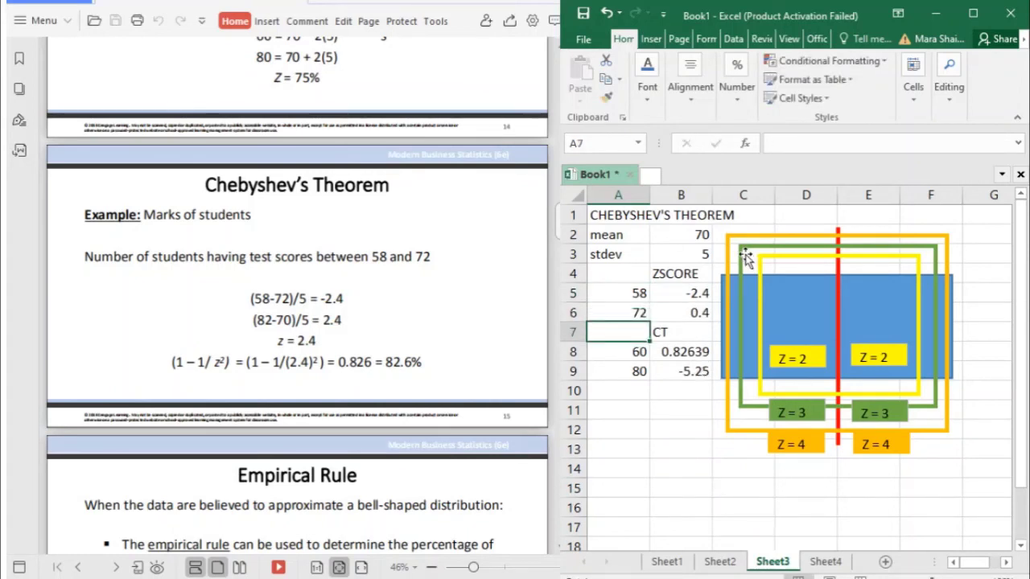
Step: Inspect B6's z-score formula =(A6-B2)/B3 in the formula bar
click(638, 313)
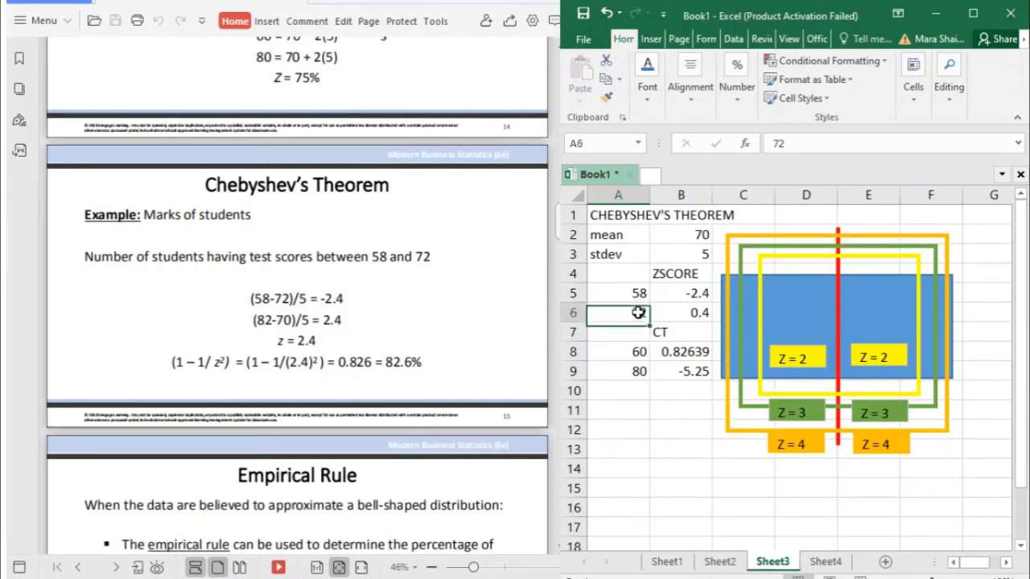
click(690, 315)
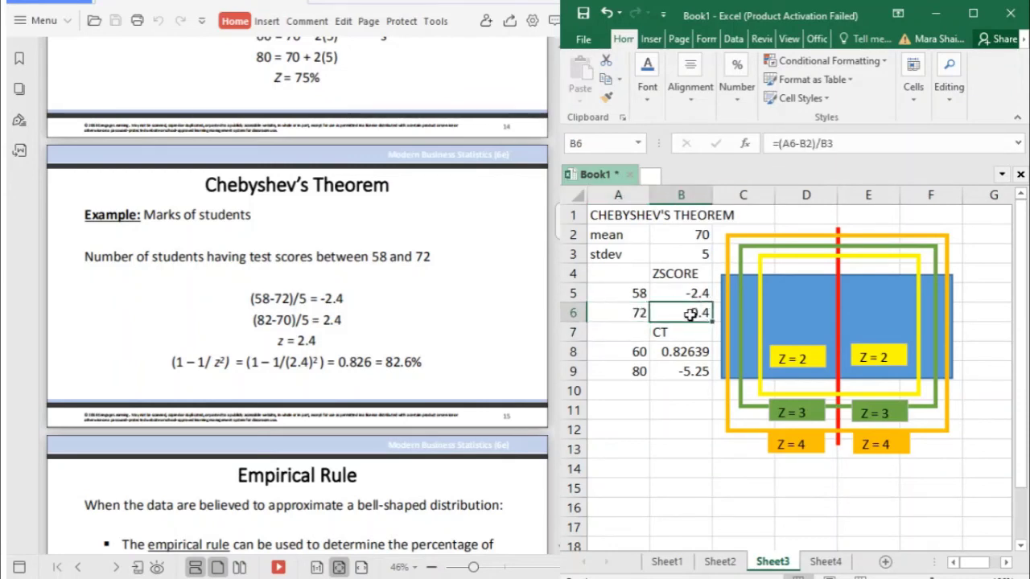
click(801, 144)
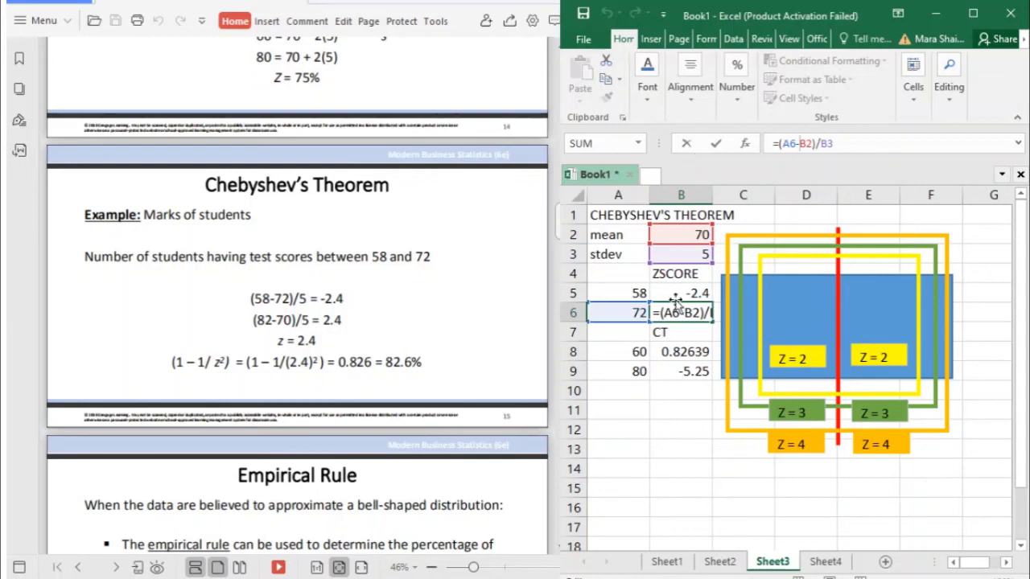
Step: Attempt to repair B6's garbled z-score formula, trying references to A6 and B5
click(636, 313)
click(813, 143)
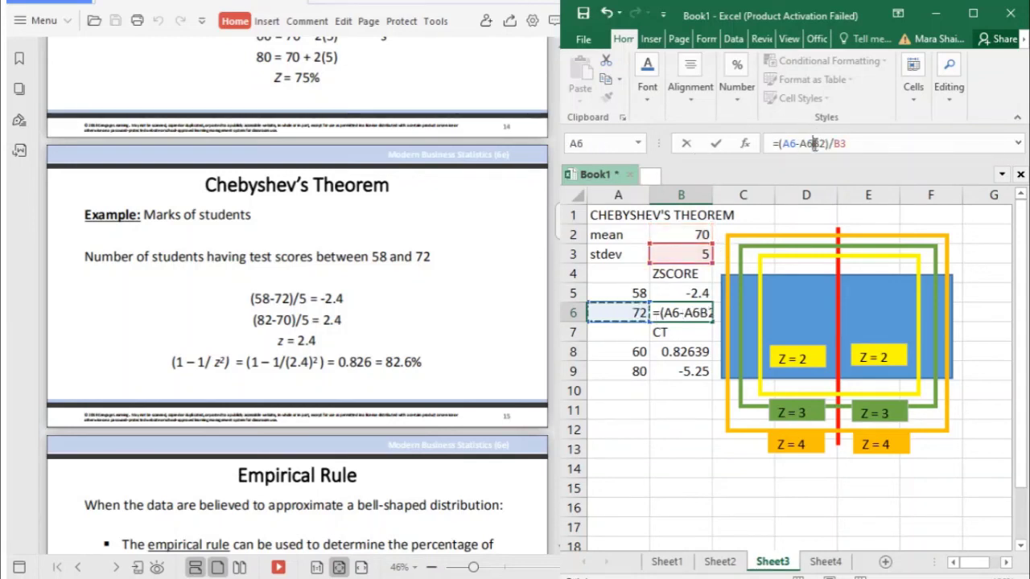
drag(813, 143, 779, 143)
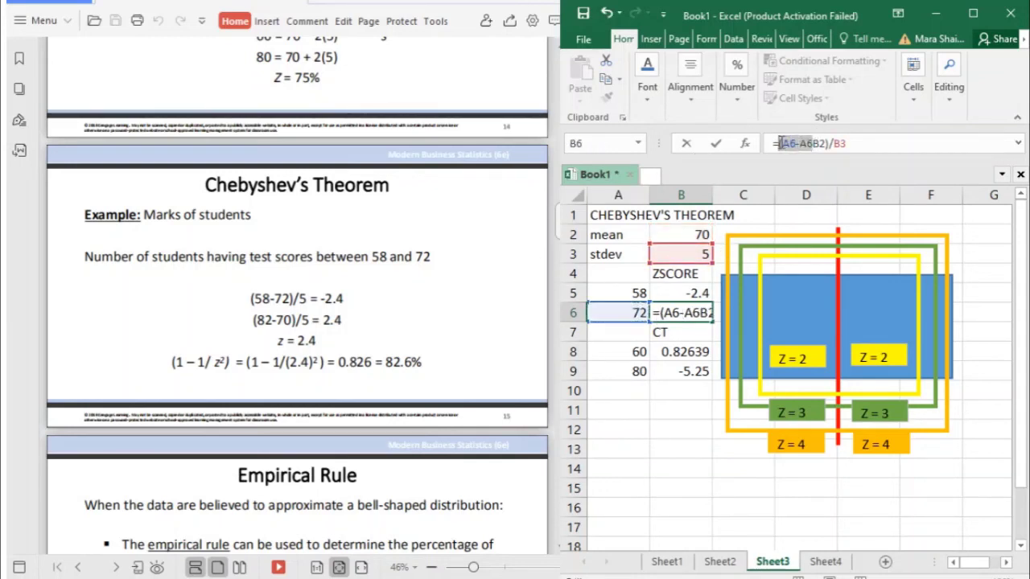
key(BackSpace)
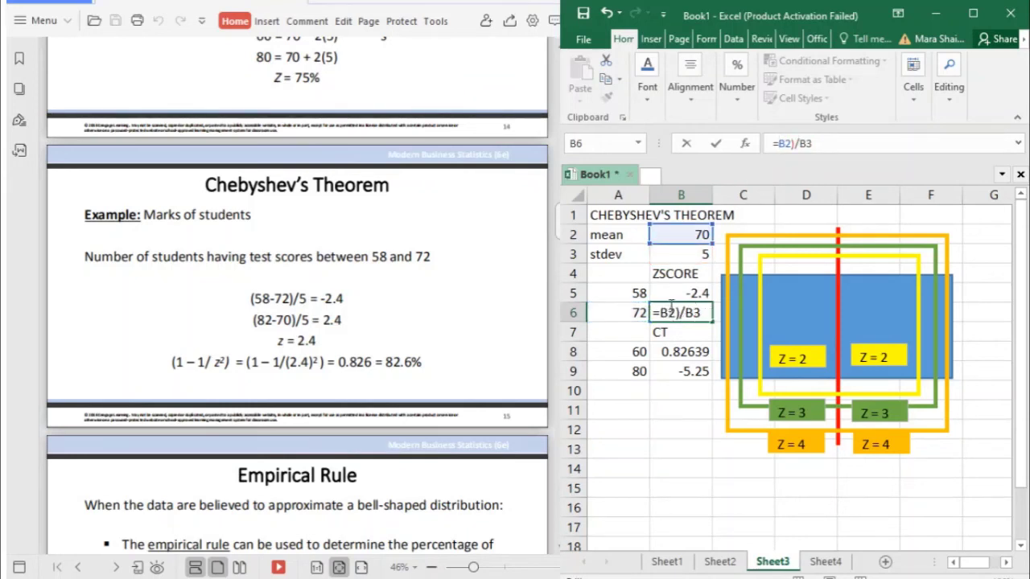
key(Return)
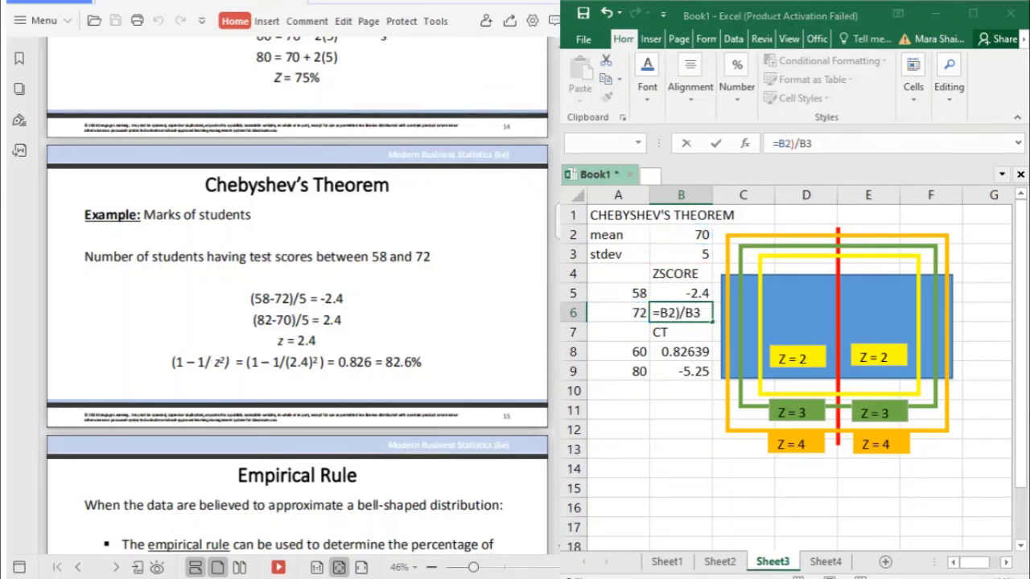
click(699, 234)
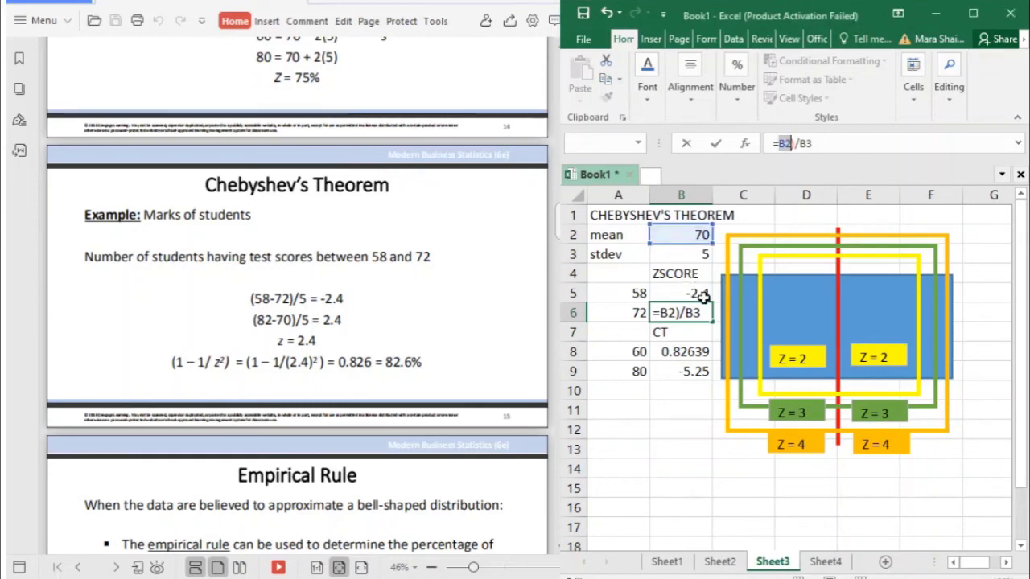
click(702, 294)
key(ctrl+z)
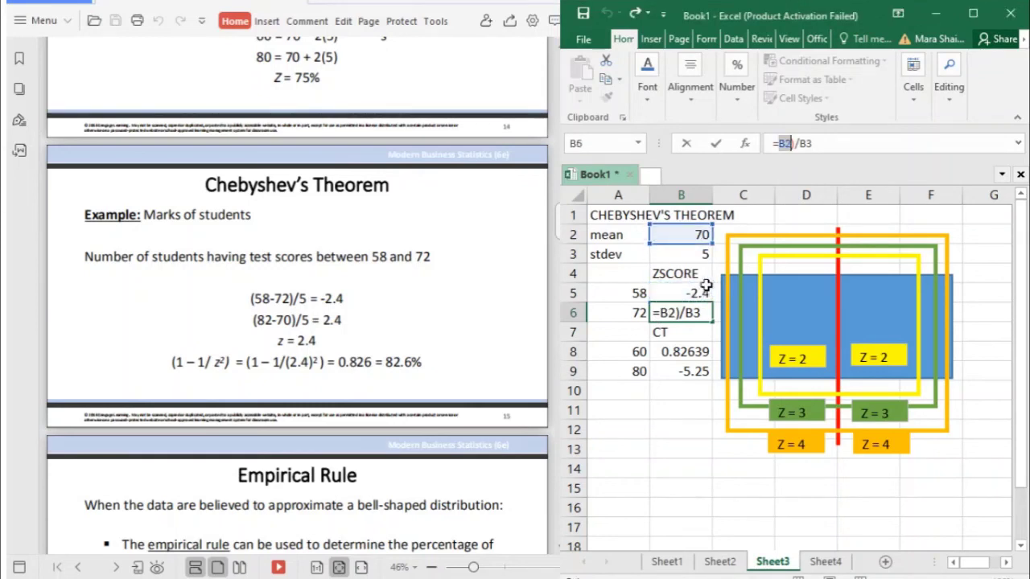
key(Return)
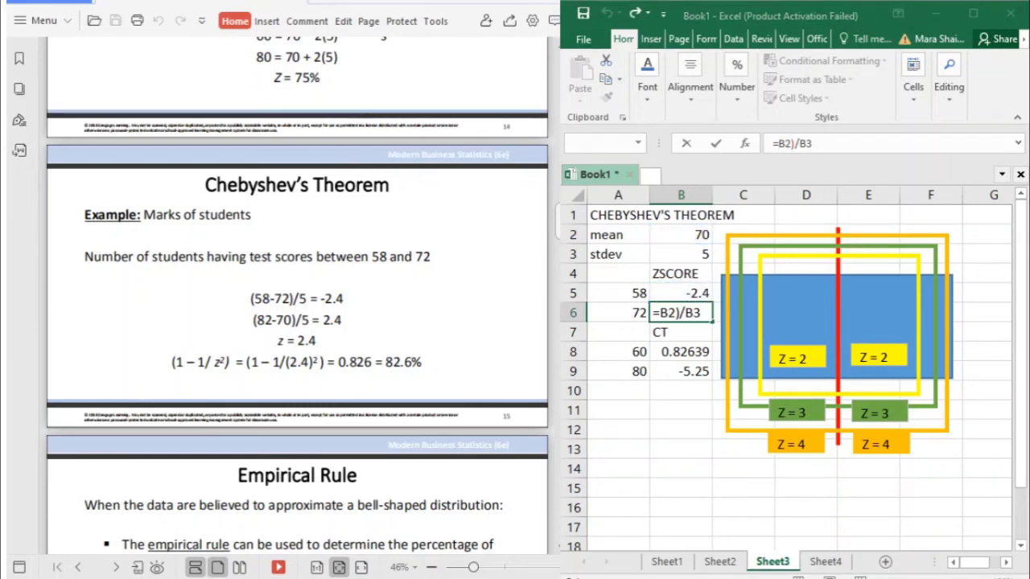
key(Return)
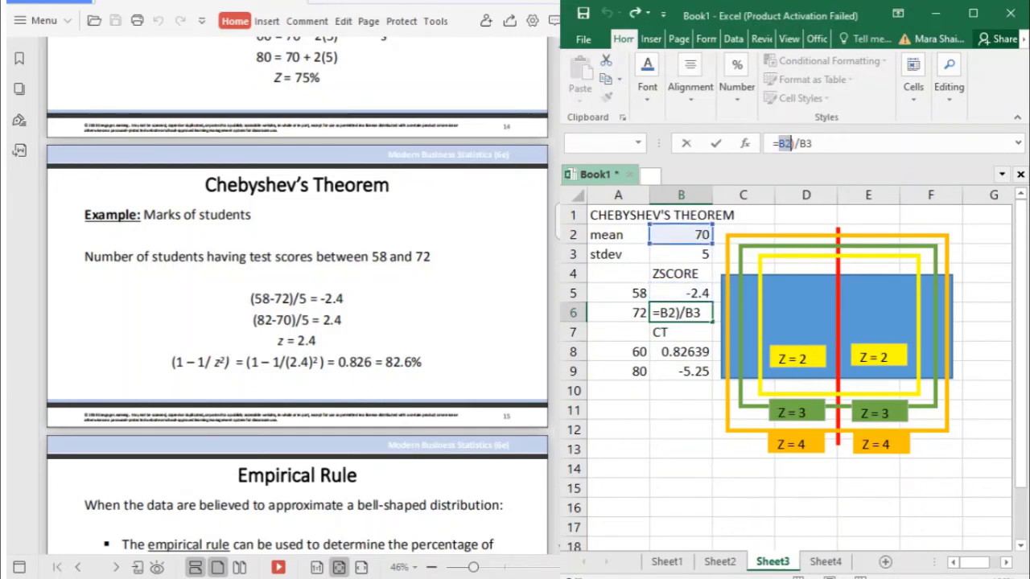
Step: Clear the broken B6 formula, then undo twice to restore it and return A6 to 80
key(ctrl+y)
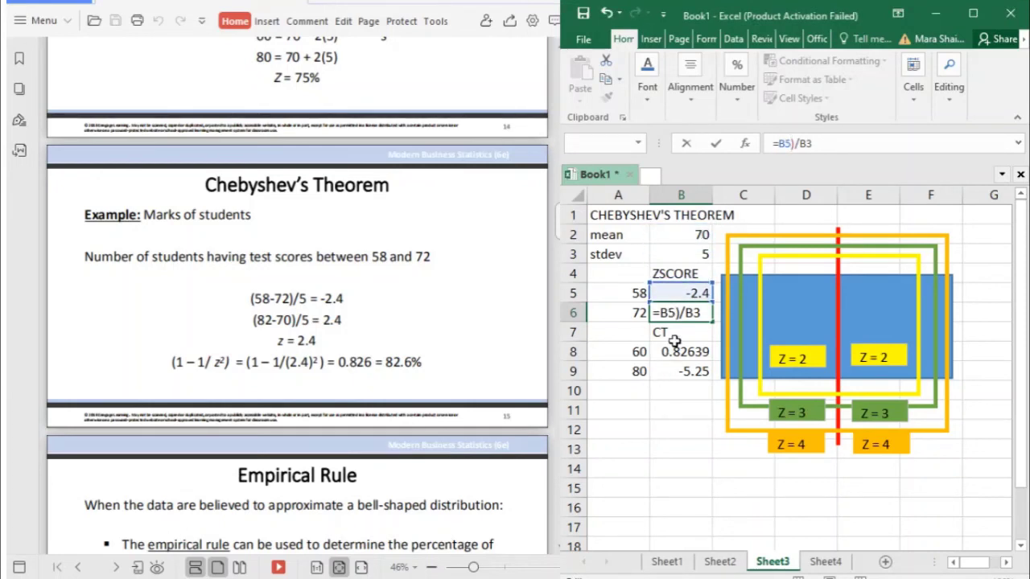
drag(811, 142, 769, 138)
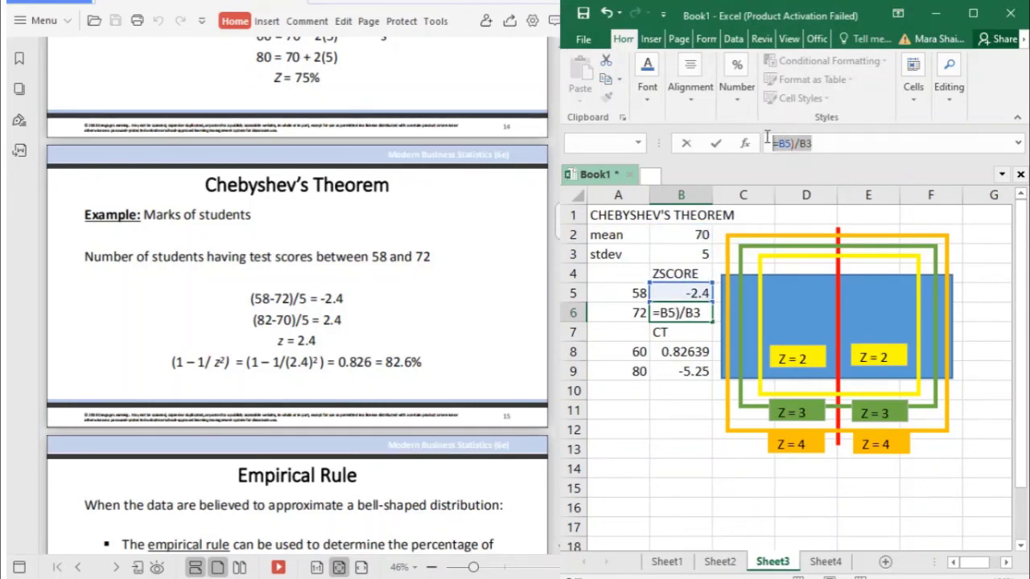
key(BackSpace)
key(Return)
key(ctrl+z)
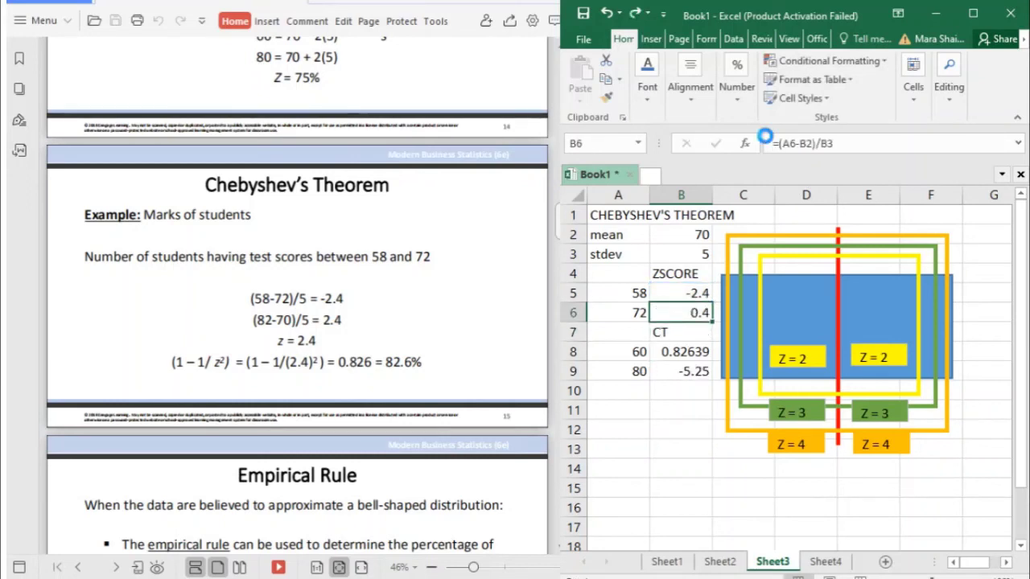
key(ctrl+z)
Step: Change the second score in A6 from 80 to 82
click(793, 143)
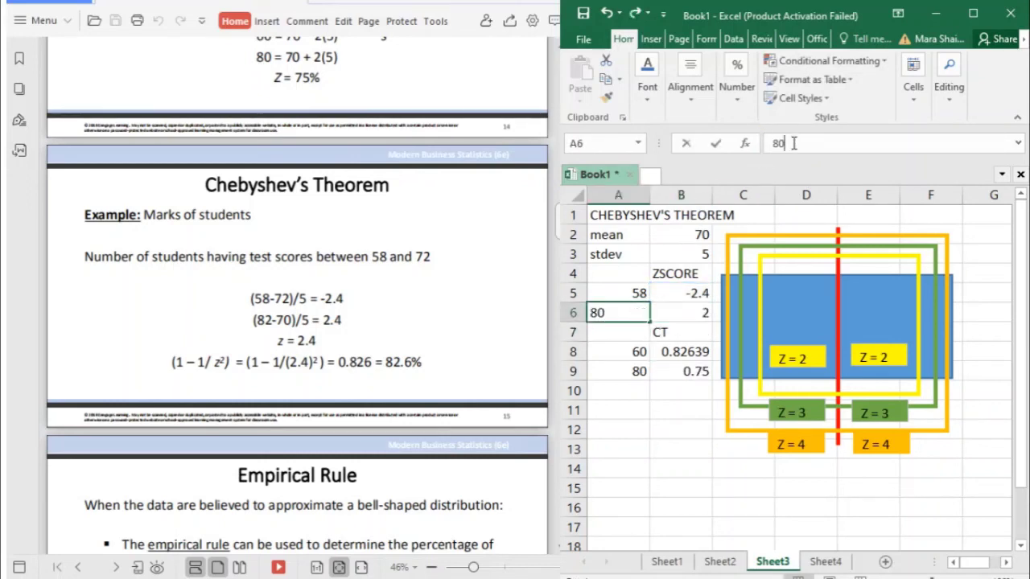
key(BackSpace)
text(2)
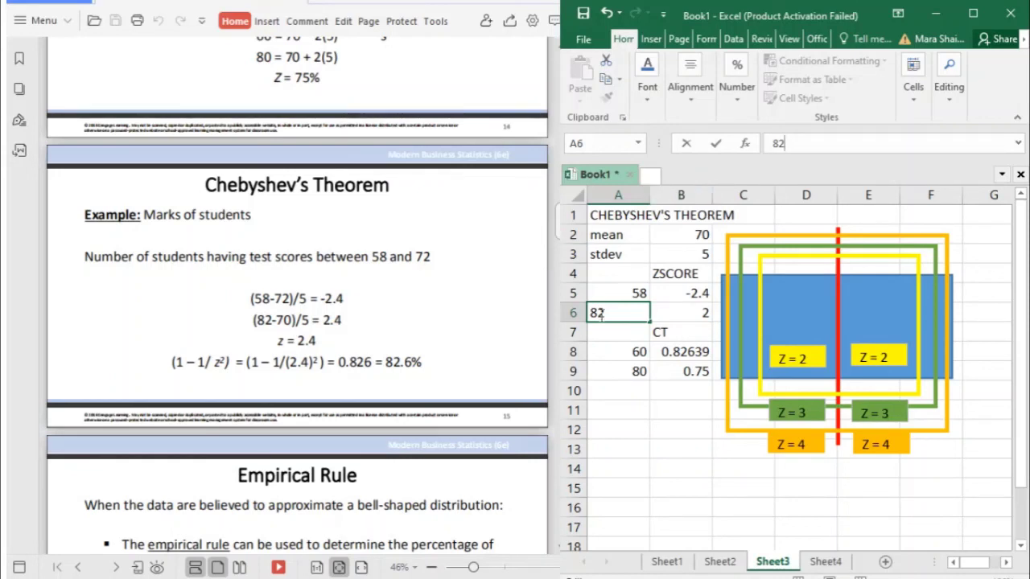
key(Return)
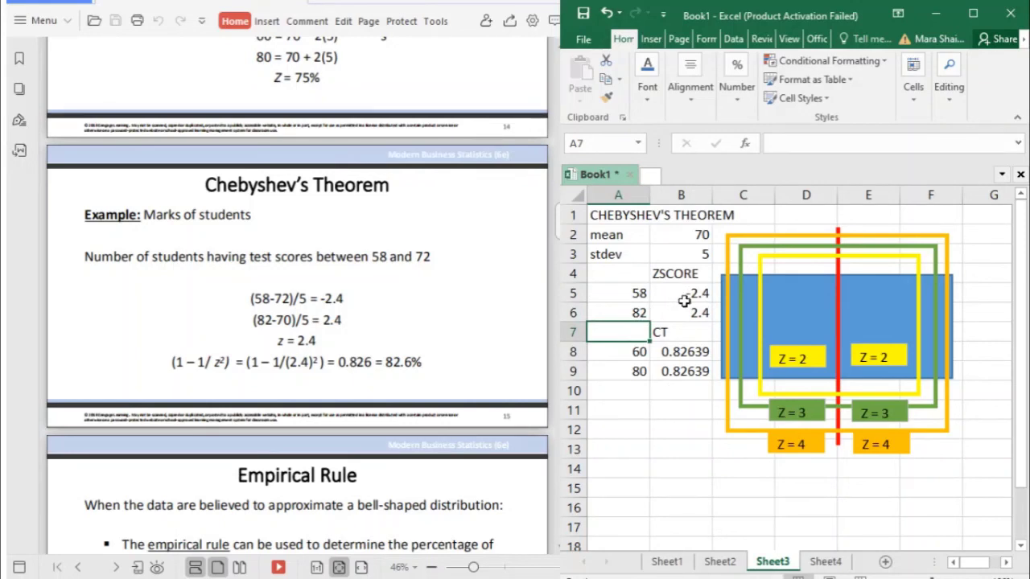
click(614, 351)
Step: Copy the scores 58 and 82 from A5:A6 over 60 and 80 in A8:A9
drag(642, 294, 636, 312)
key(ctrl+c)
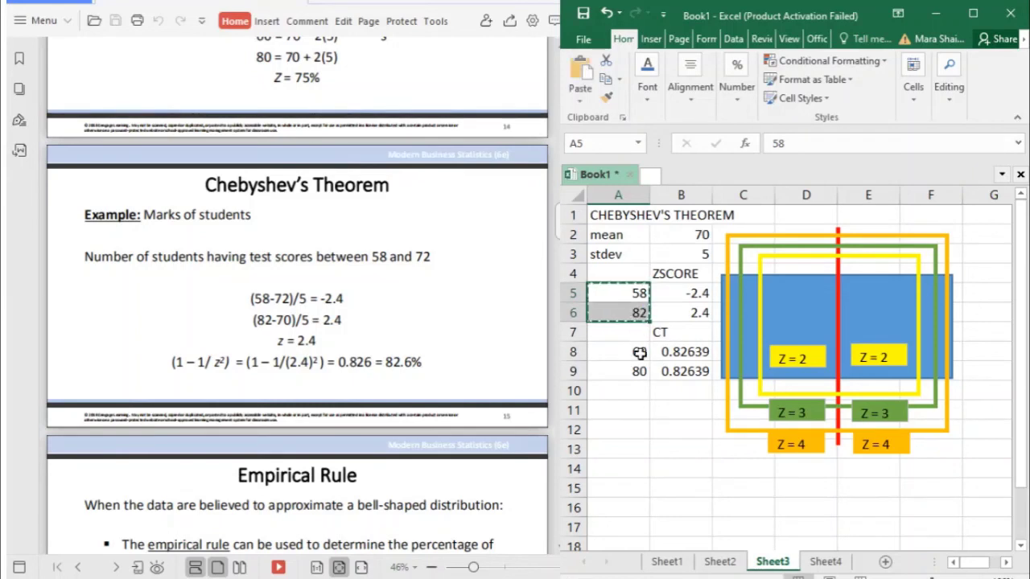
click(633, 359)
key(ctrl+v)
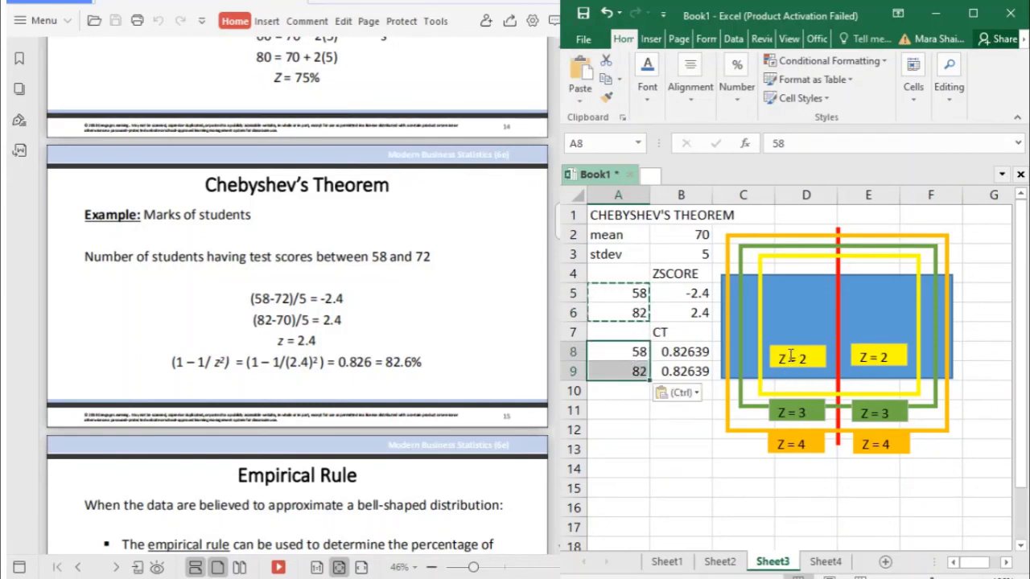
click(684, 295)
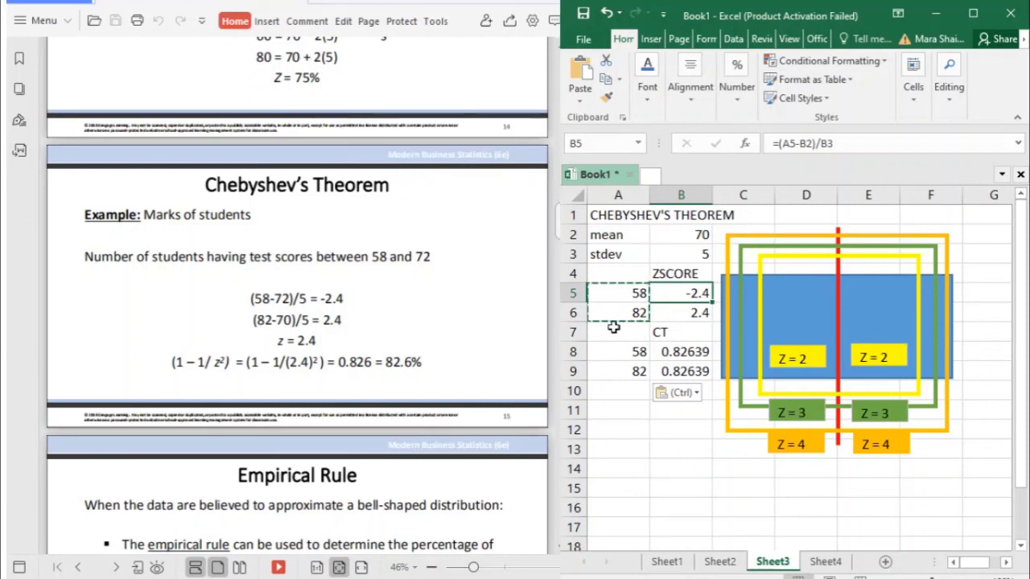
scroll(663, 353, down, 1)
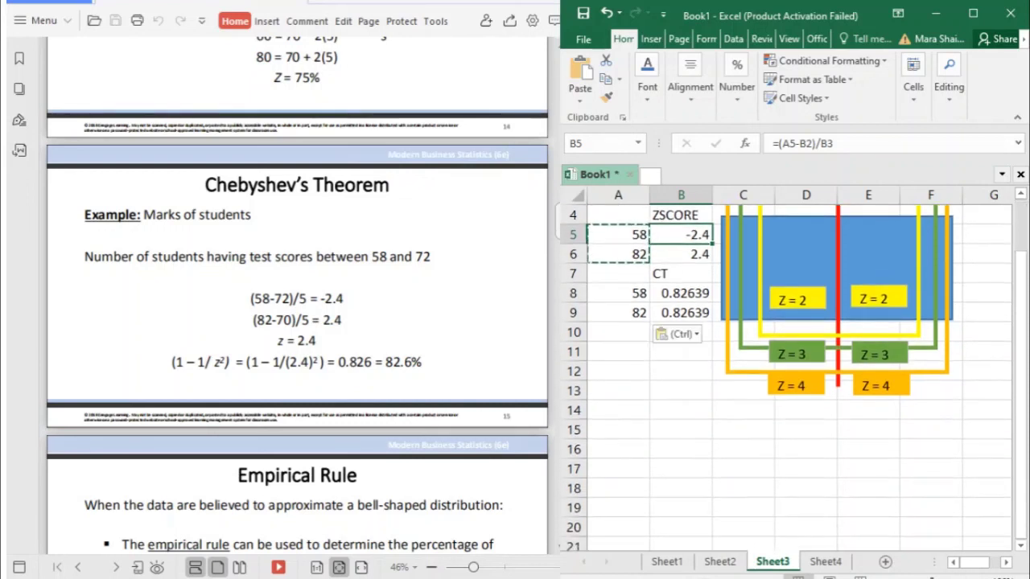
scroll(662, 353, up, 1)
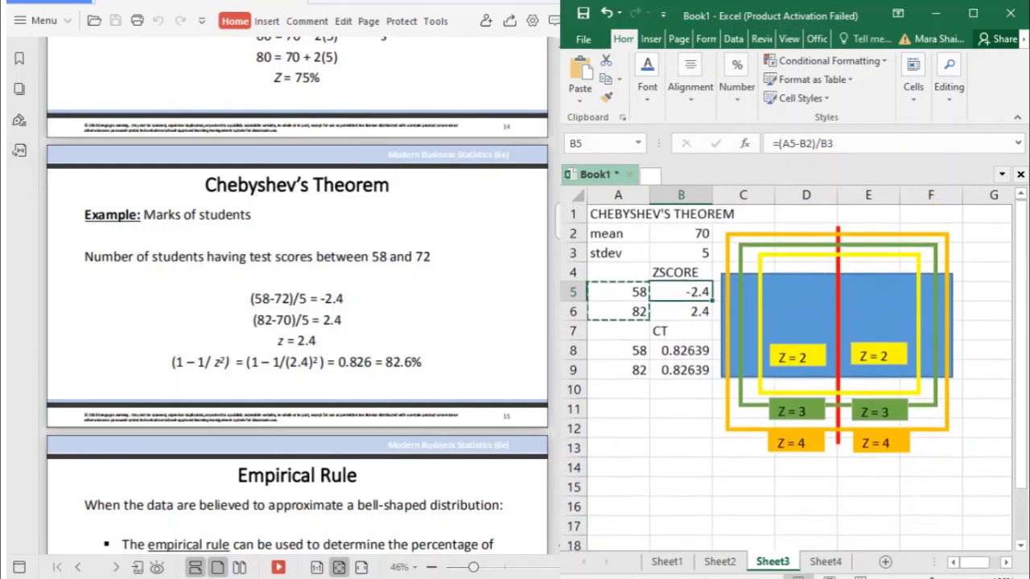
click(688, 351)
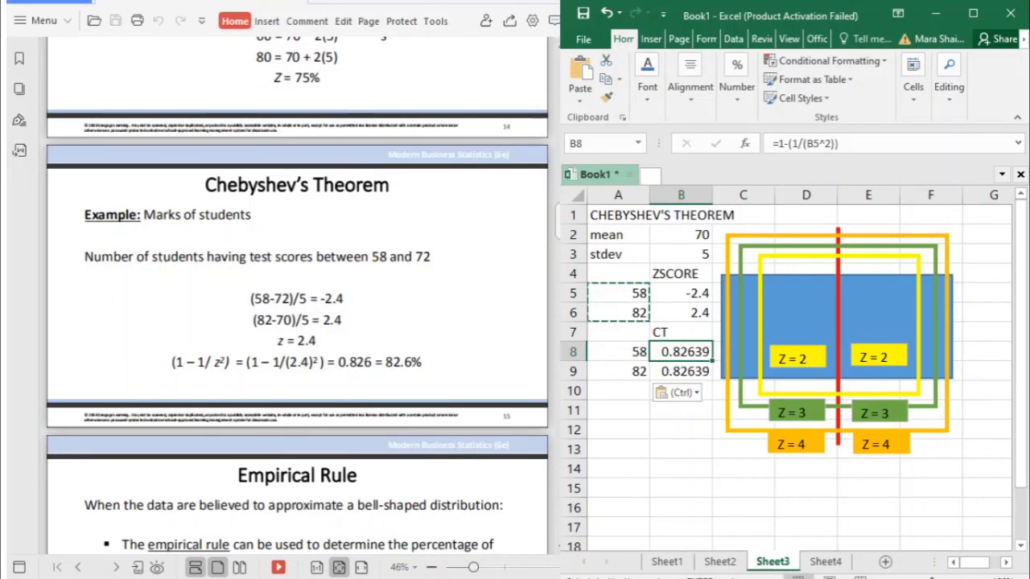
click(513, 259)
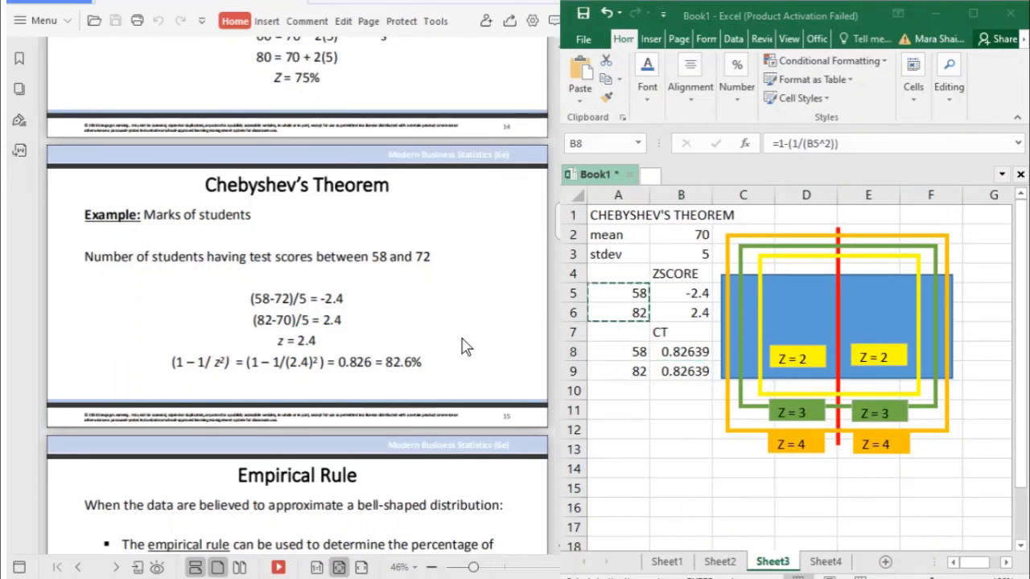
scroll(412, 310, up, 1)
scroll(412, 310, up, 3)
scroll(412, 309, down, 3)
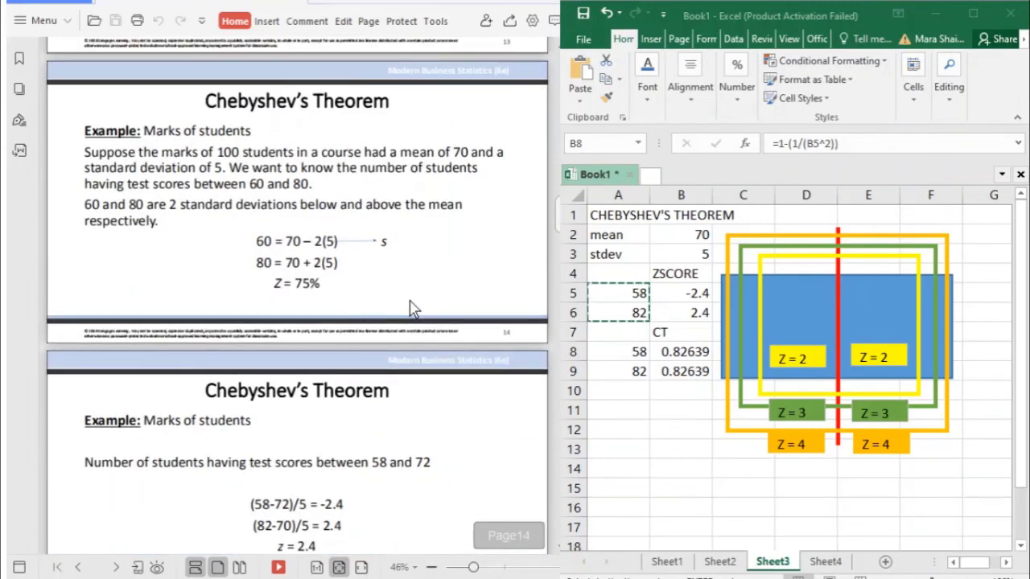
scroll(410, 306, down, 1)
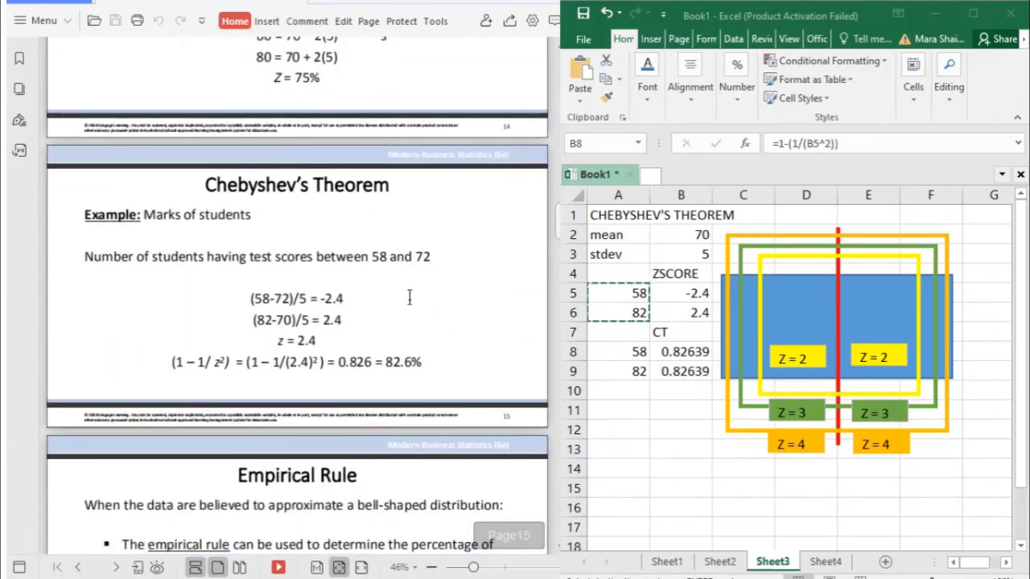